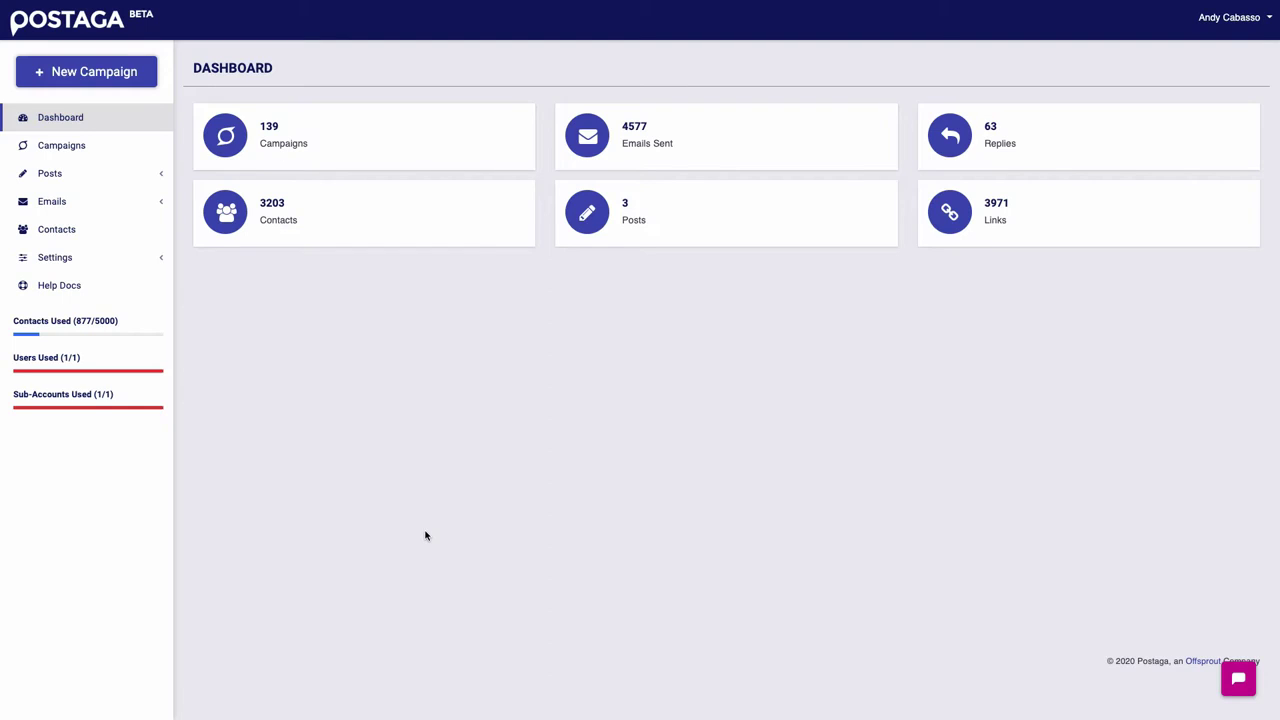
# Step: Start a new campaign and look through the available campaign types
pyautogui.click(106, 81)
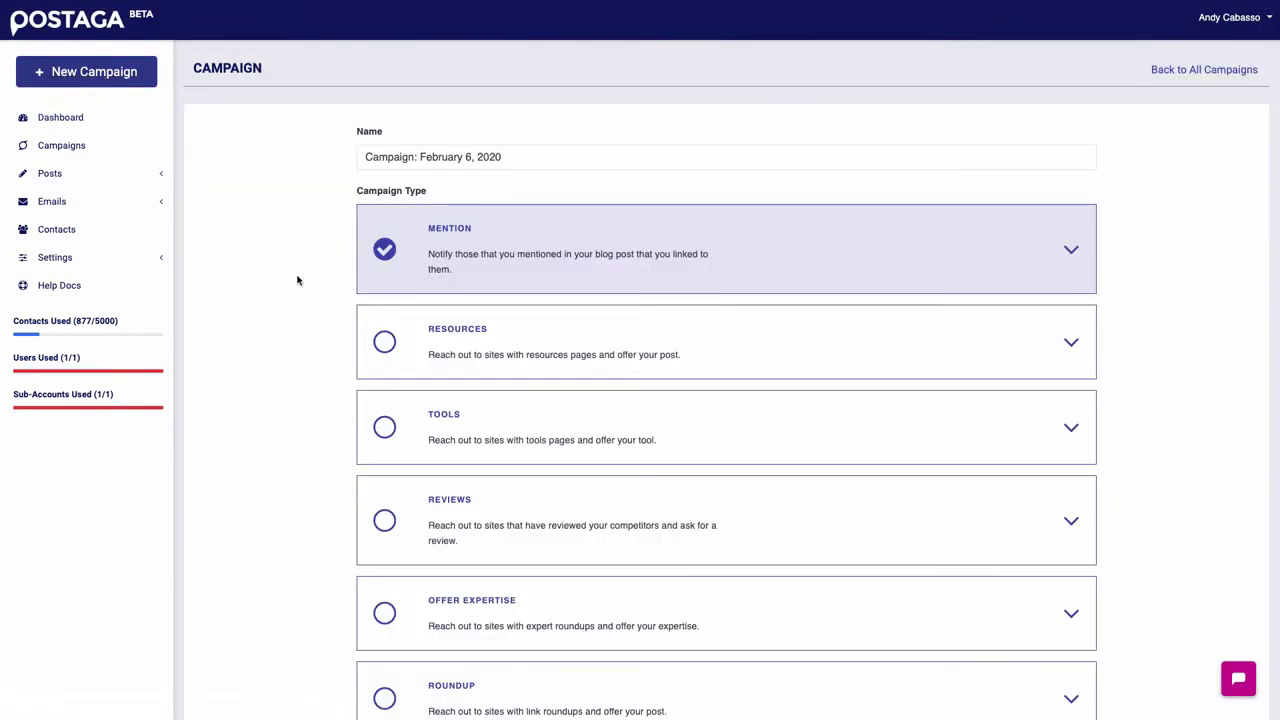
pyautogui.scroll(-2, 287, 290)
pyautogui.scroll(-1, 287, 290)
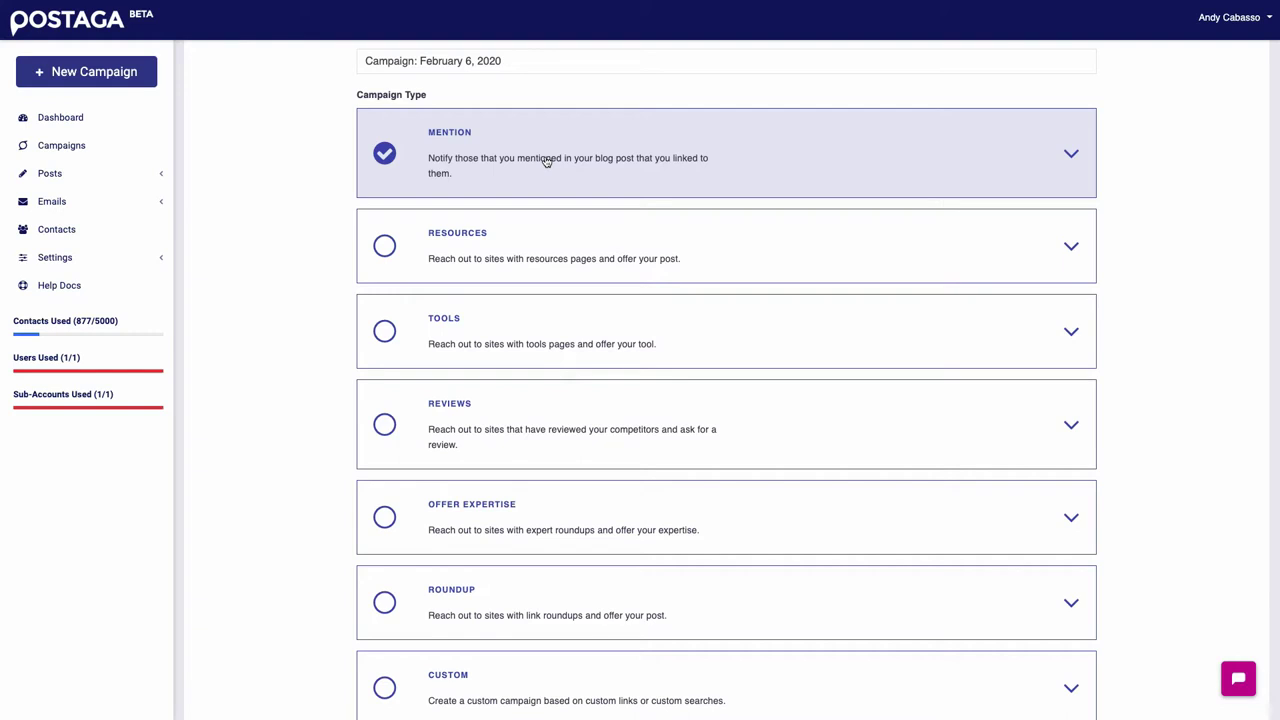
pyautogui.scroll(-1, 547, 161)
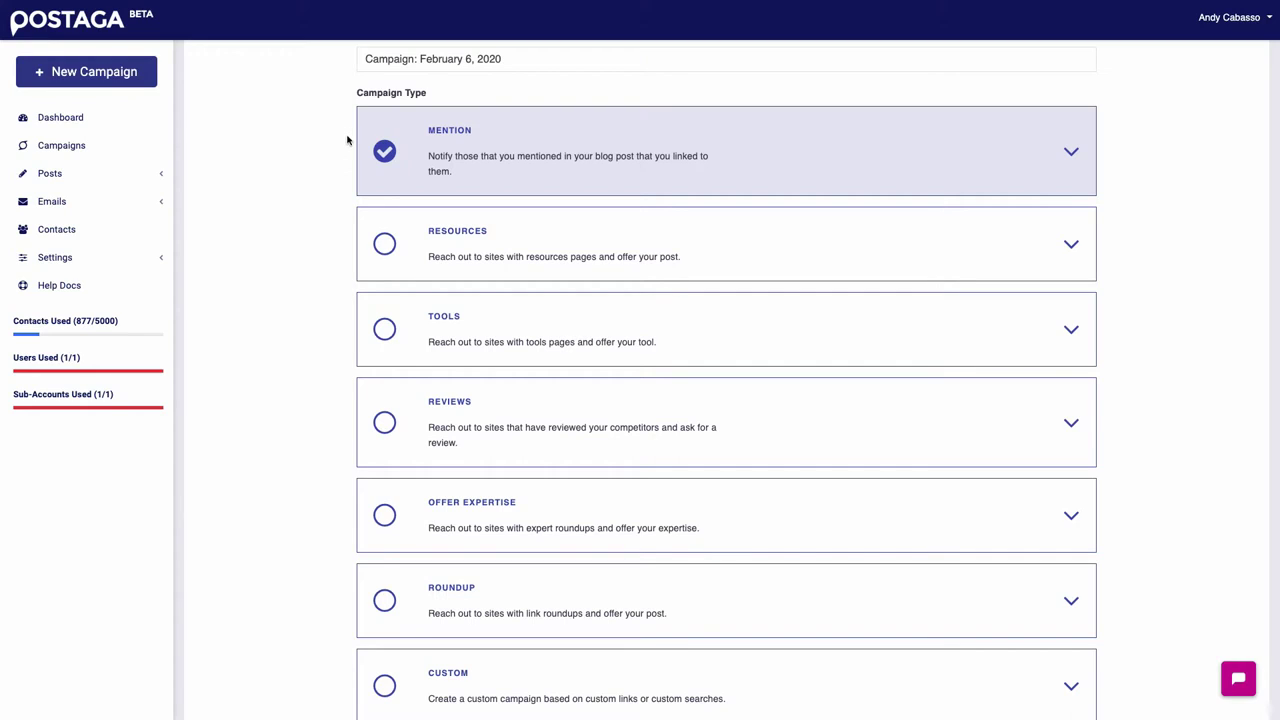
# Step: Try the Resources, Tools, Reviews, Offer Expertise and Roundup campaign types one after another
pyautogui.click(386, 246)
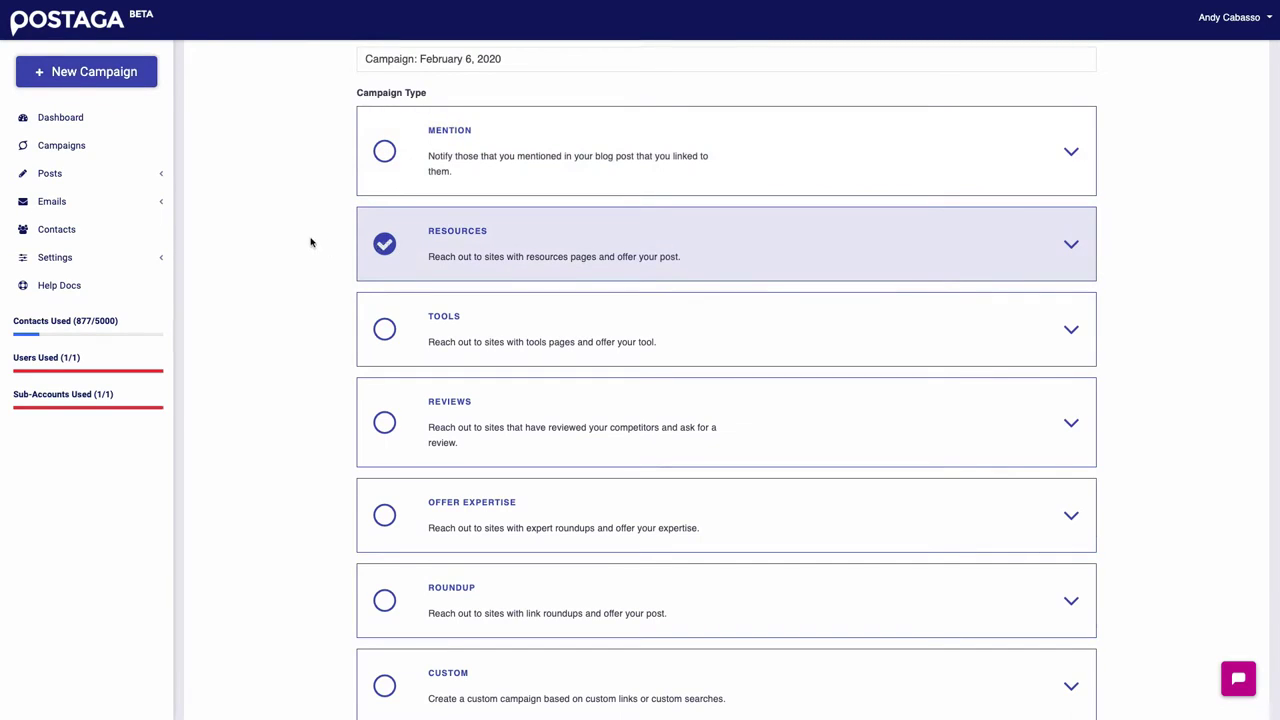
pyautogui.scroll(-1, 310, 242)
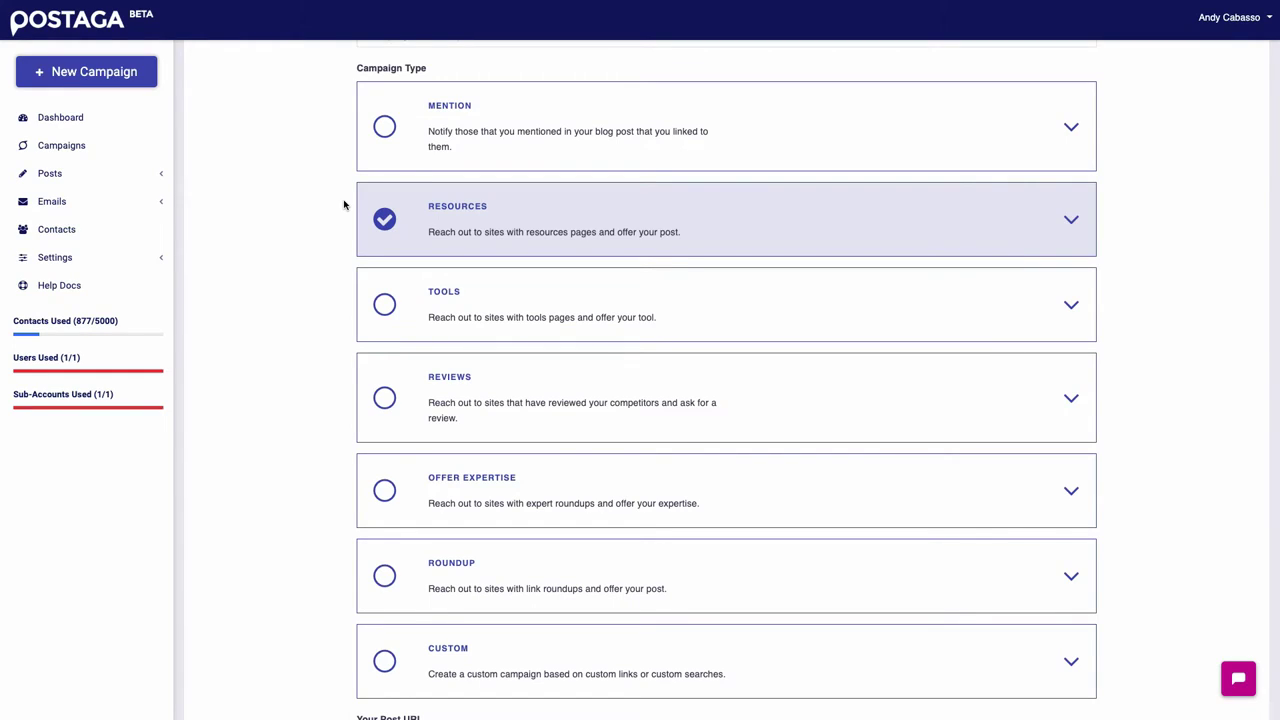
pyautogui.click(385, 306)
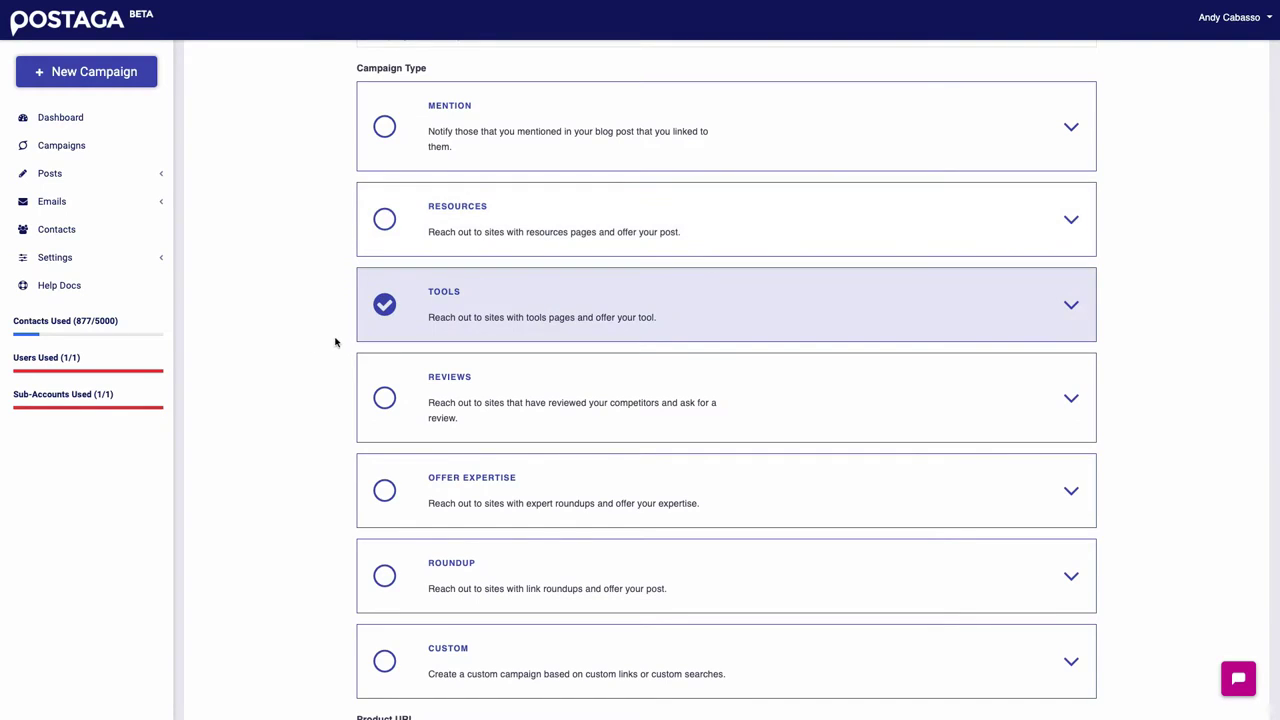
pyautogui.scroll(-2, 335, 342)
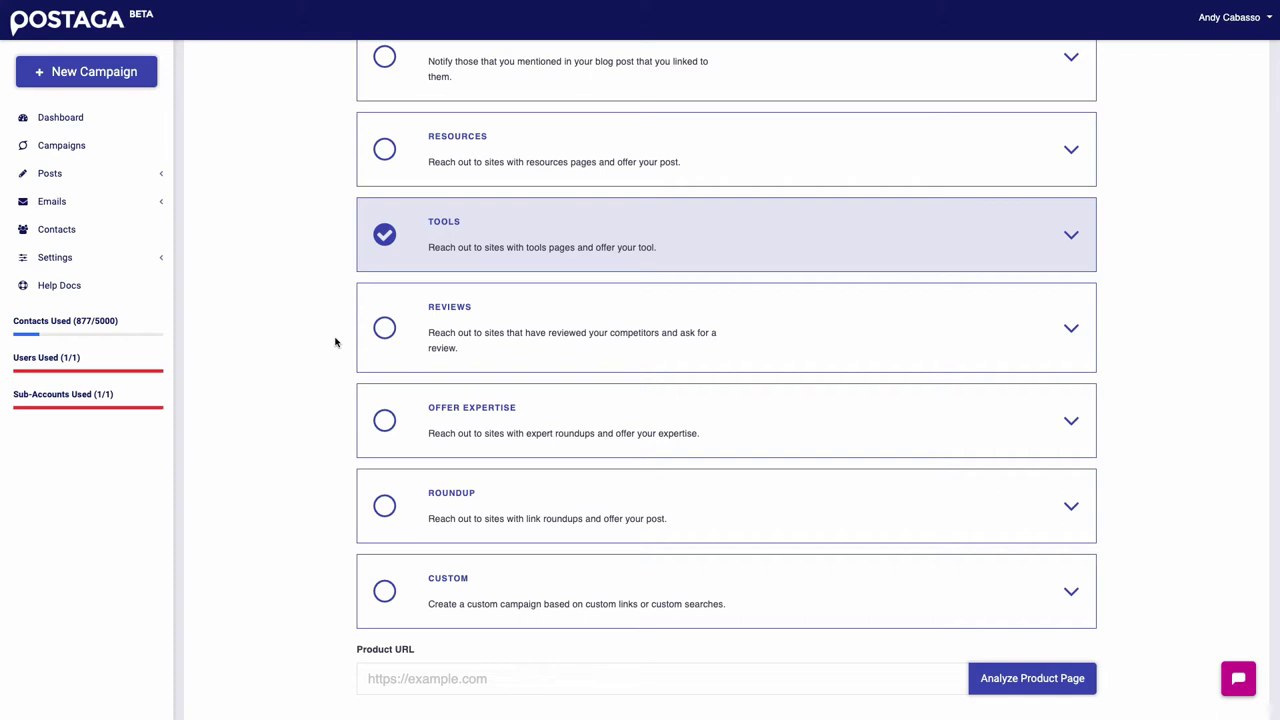
pyautogui.click(396, 334)
pyautogui.scroll(-1, 320, 308)
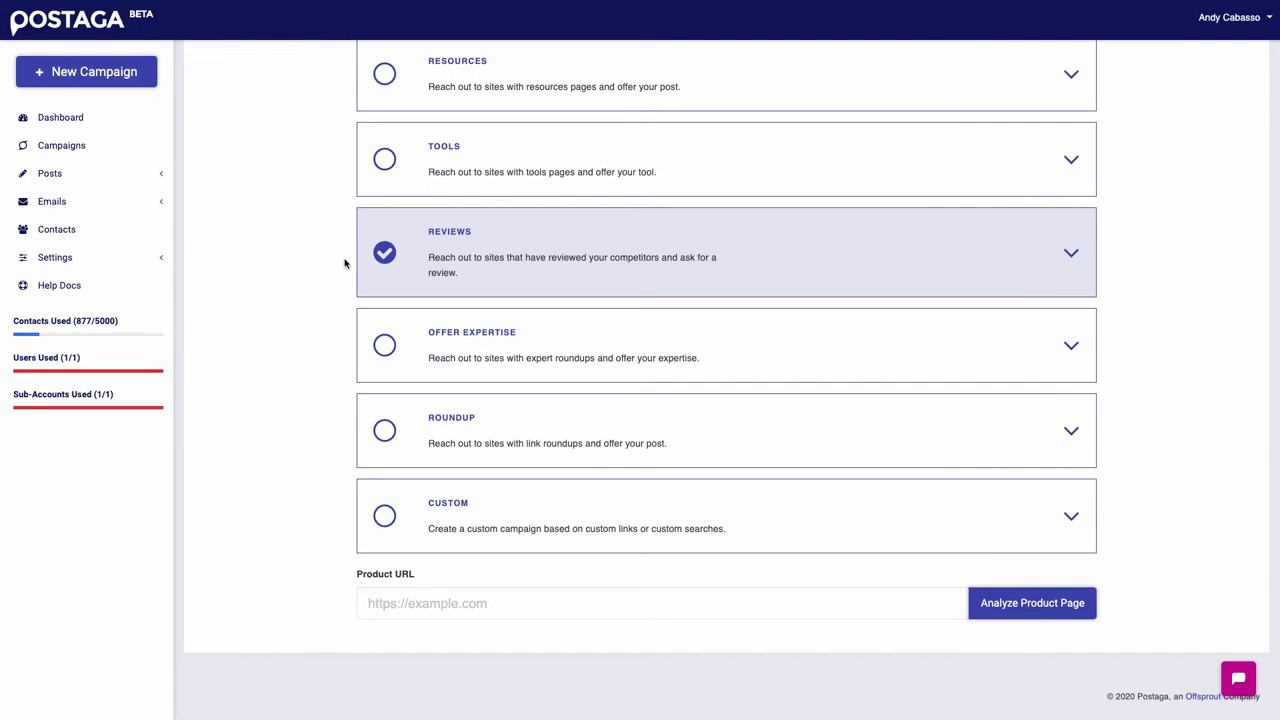
pyautogui.click(385, 354)
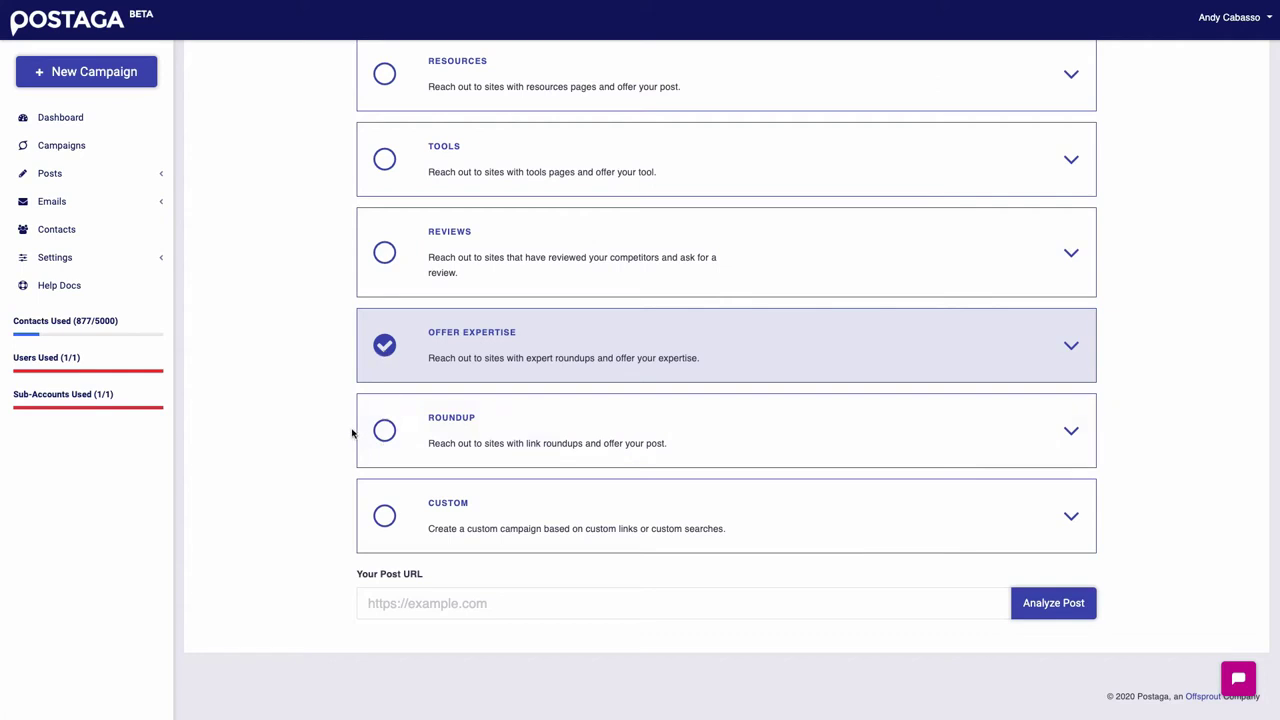
pyautogui.click(384, 431)
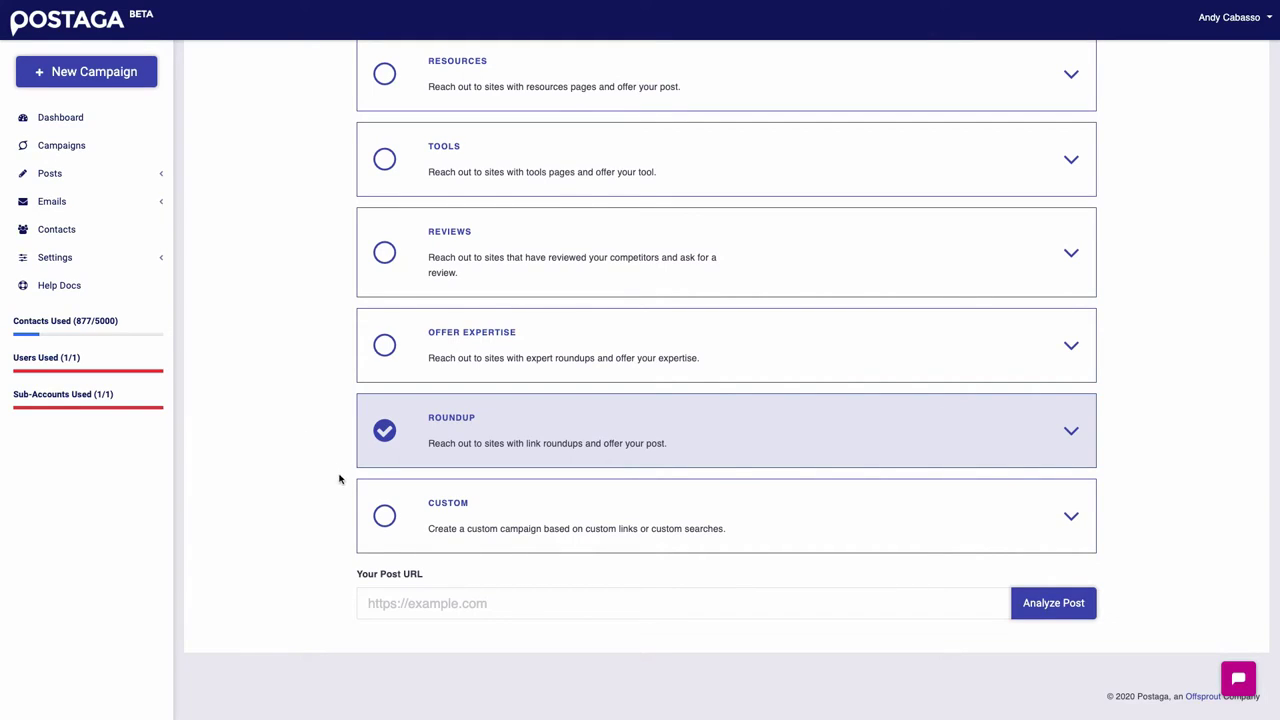
# Step: Try the Custom campaign type with its Custom URLs option and with its Custom Search option
pyautogui.click(382, 514)
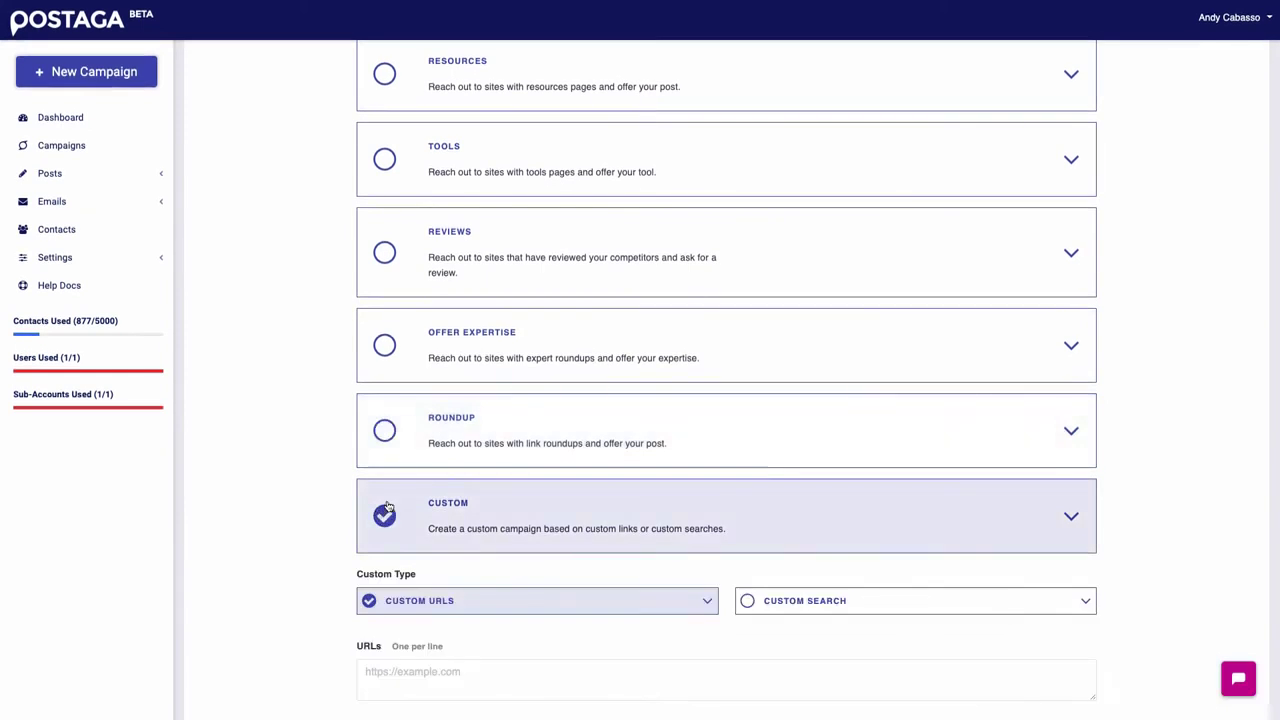
pyautogui.scroll(-1, 380, 470)
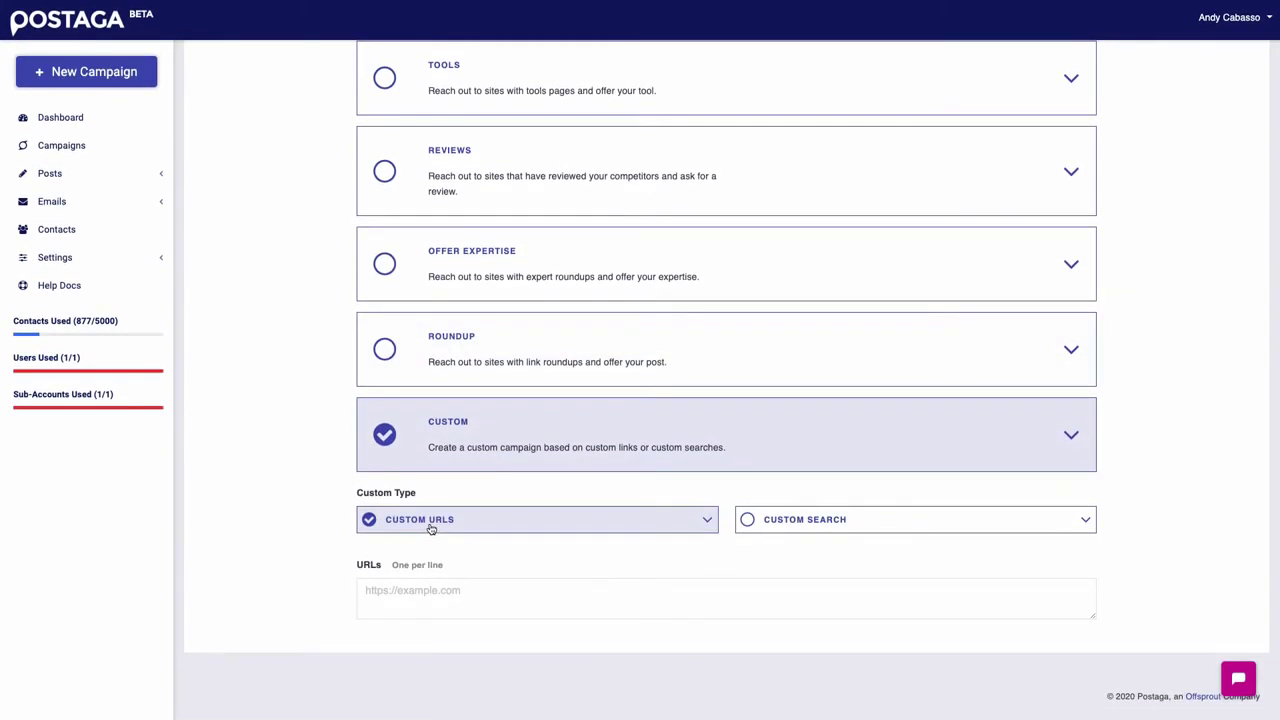
pyautogui.click(432, 590)
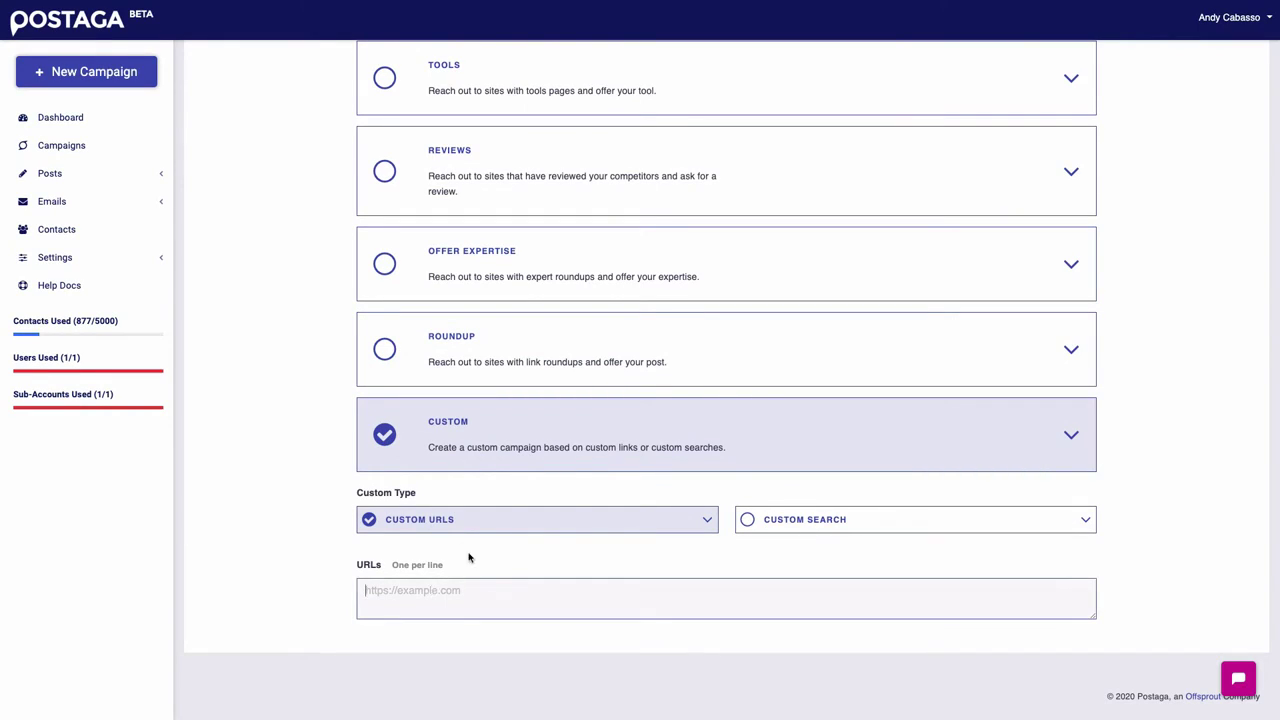
pyautogui.click(458, 580)
pyautogui.click(783, 520)
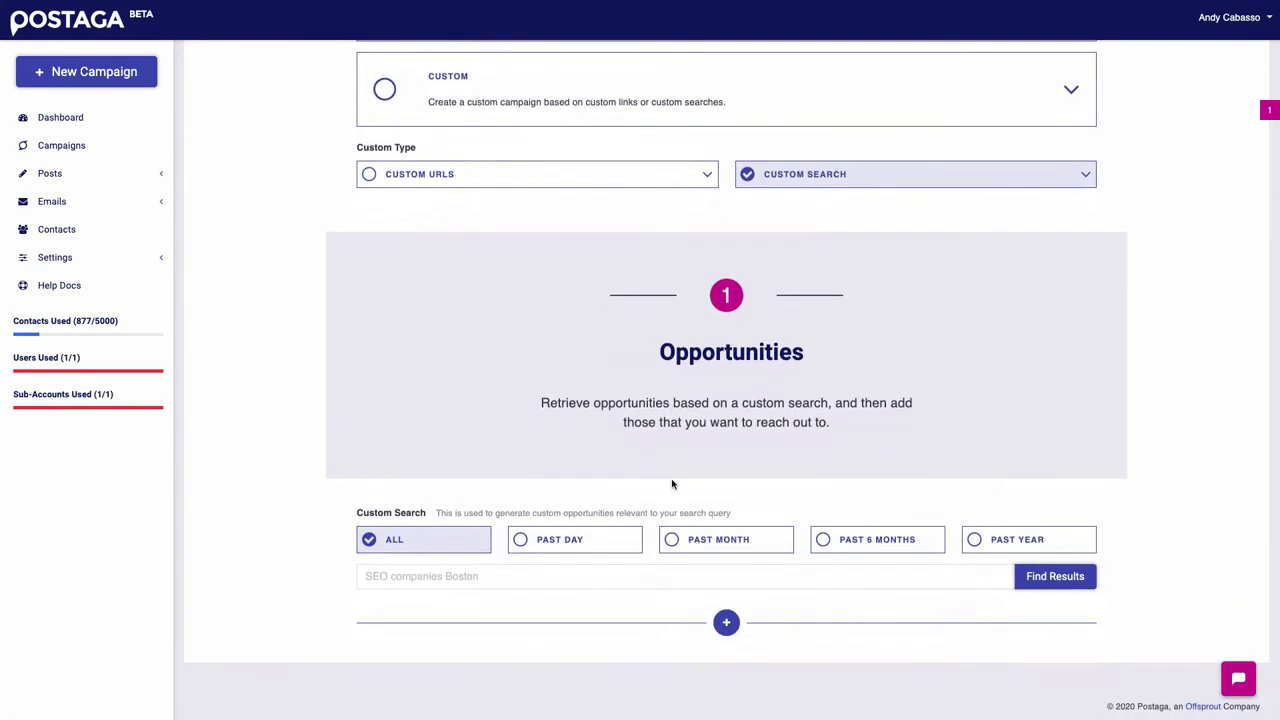
pyautogui.scroll(-1, 672, 485)
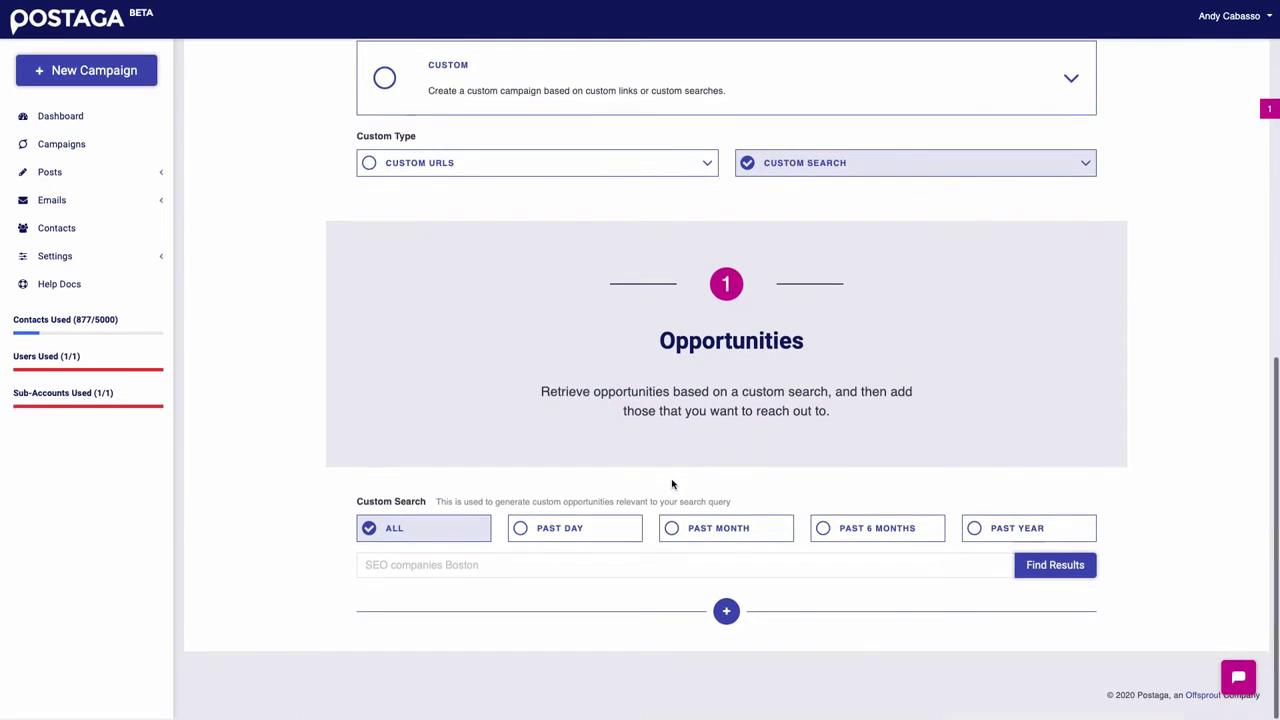
pyautogui.click(533, 558)
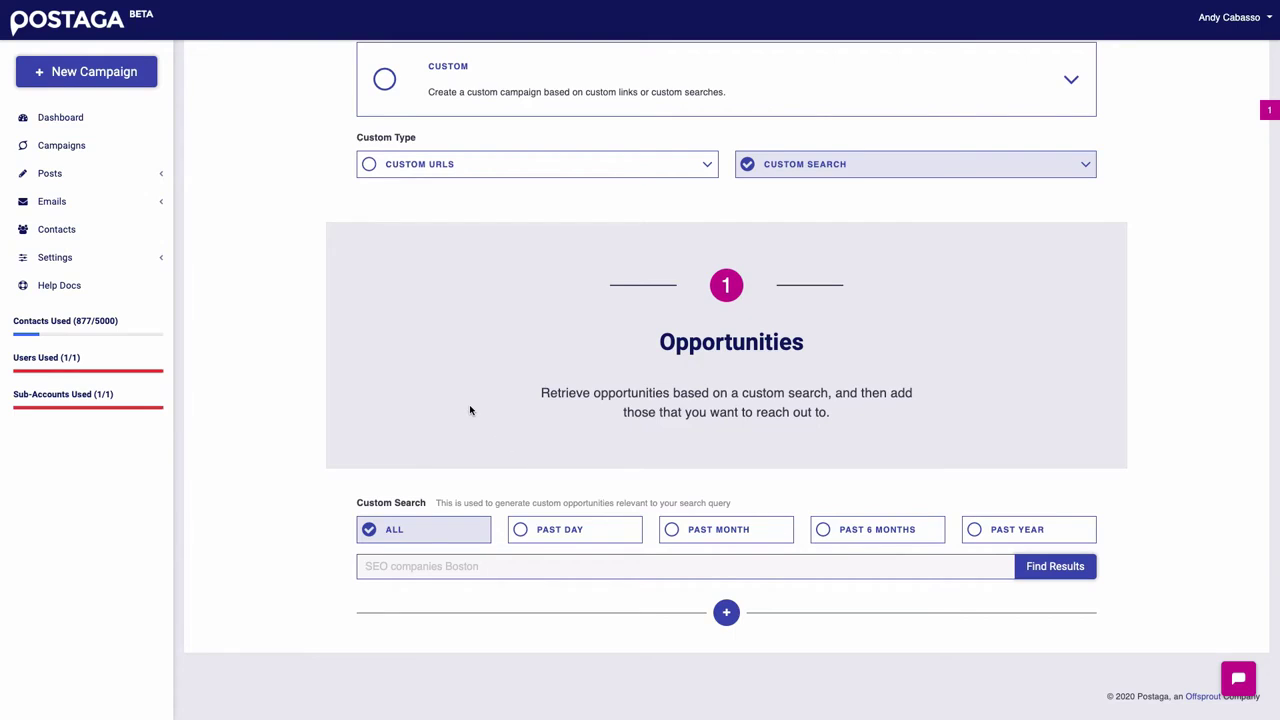
pyautogui.scroll(1, 470, 410)
pyautogui.scroll(6, 470, 410)
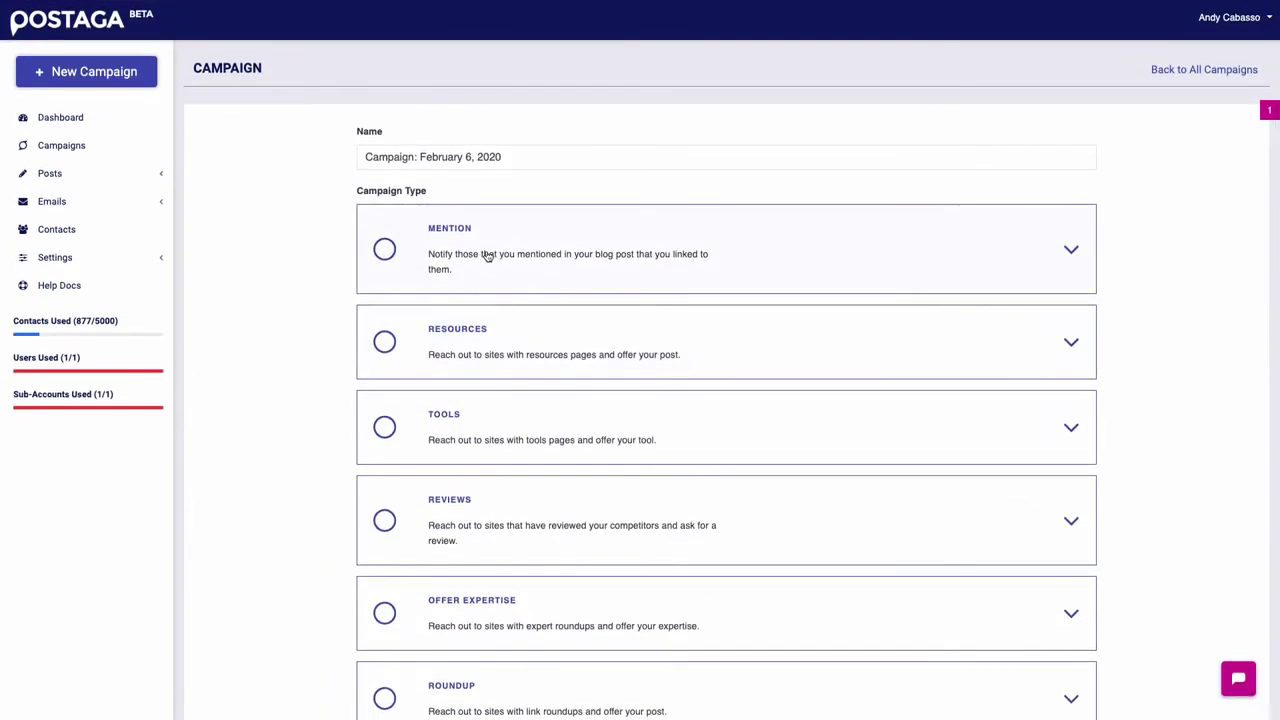
pyautogui.click(485, 248)
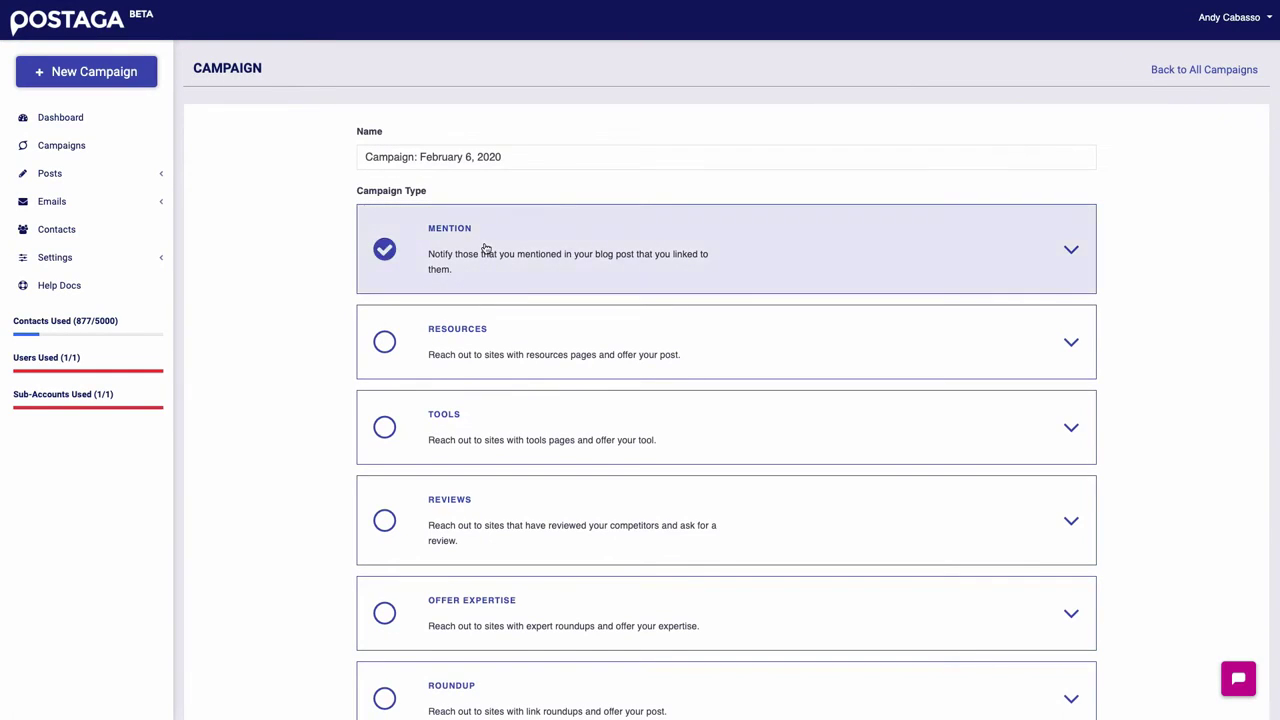
pyautogui.scroll(-3, 485, 248)
pyautogui.click(450, 594)
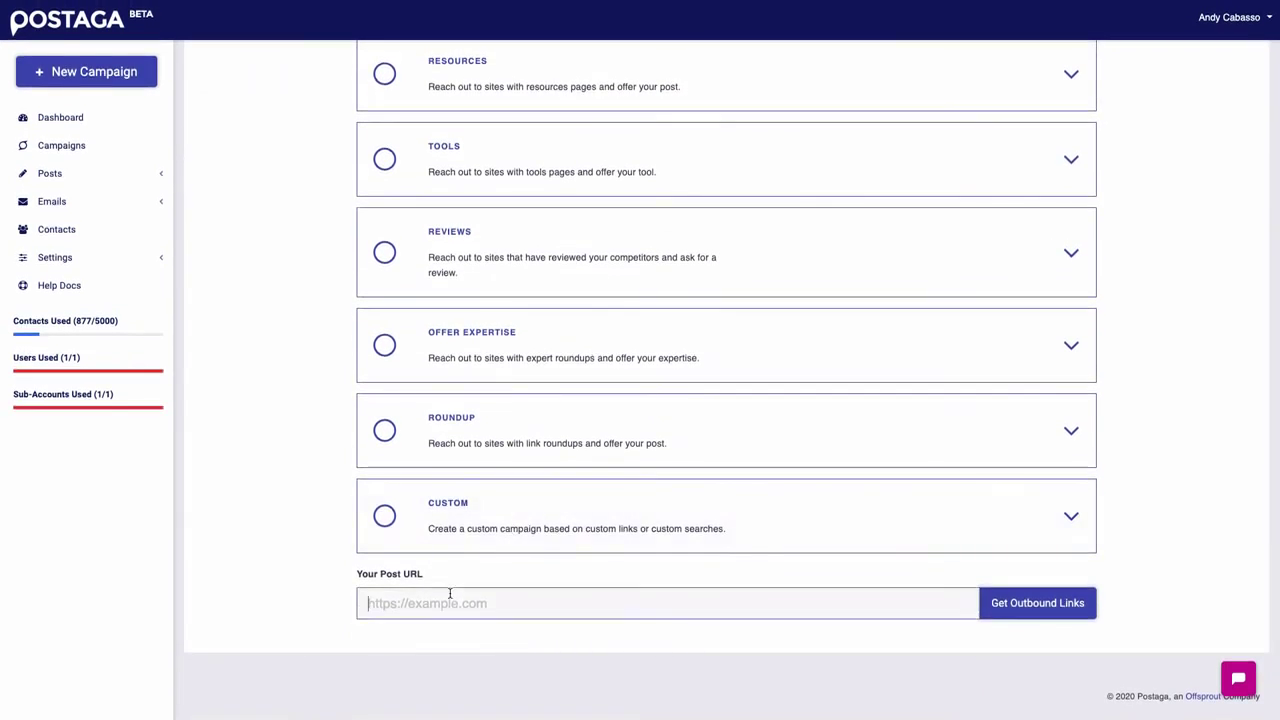
pyautogui.write('https://postaga.com/outreach-emails/')
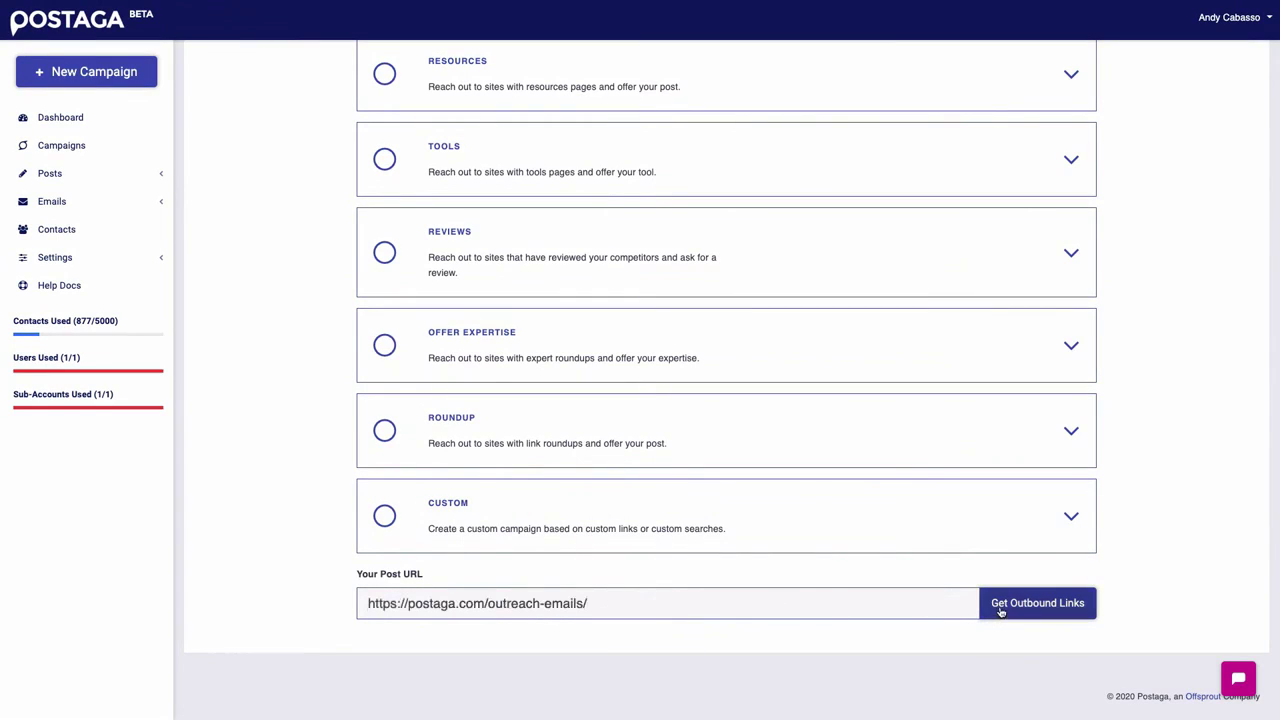
pyautogui.click(1052, 615)
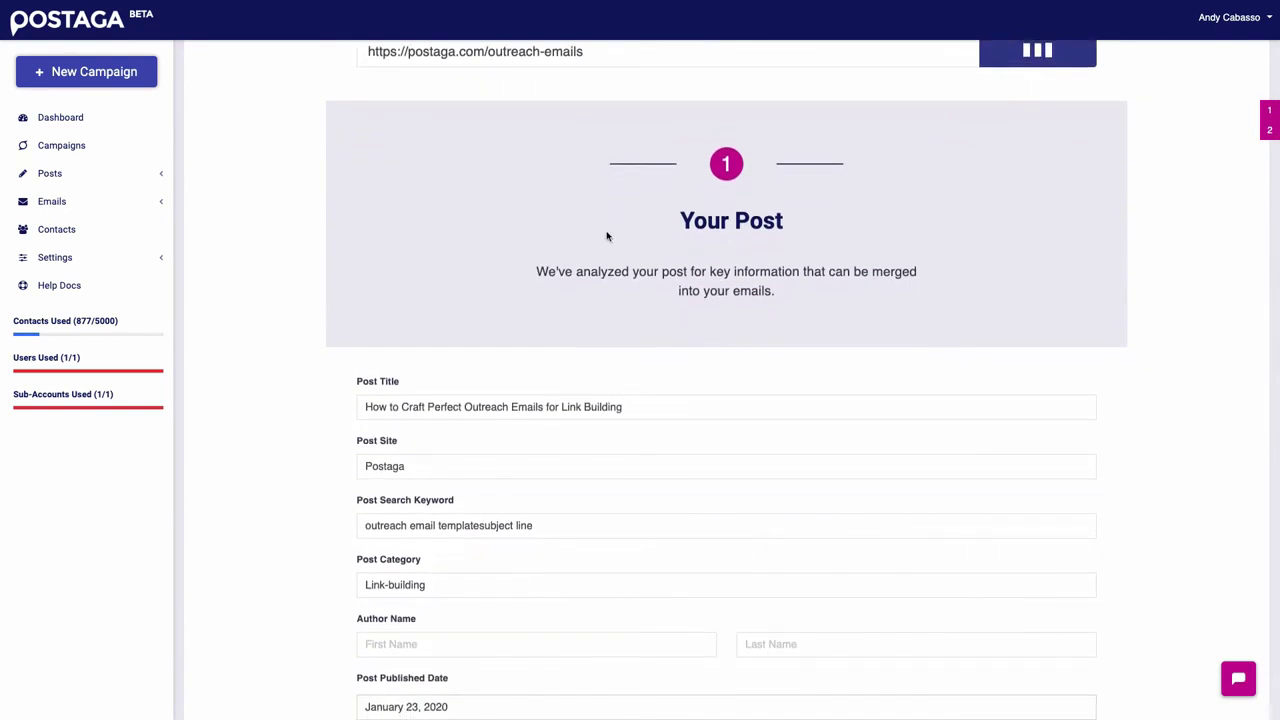
# Step: Replace the post search keyword in the analyzed post details with "email outreach"
pyautogui.scroll(-2, 566, 203)
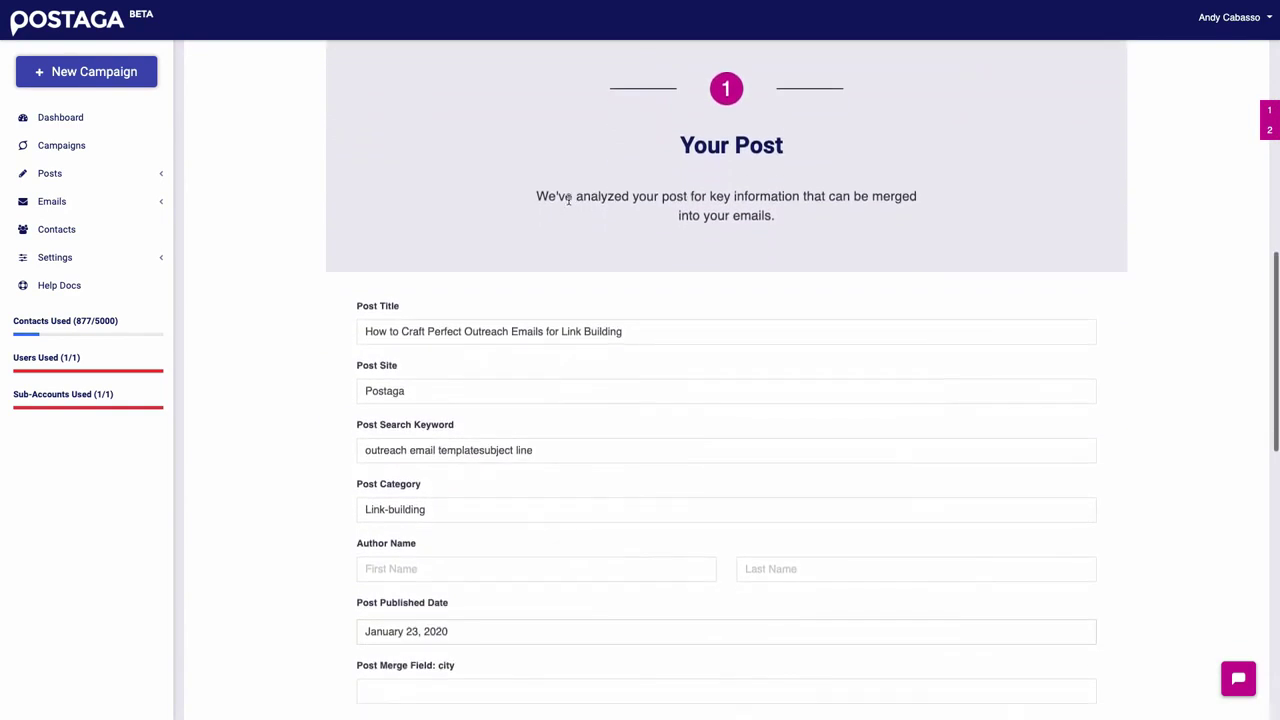
pyautogui.scroll(-1, 568, 200)
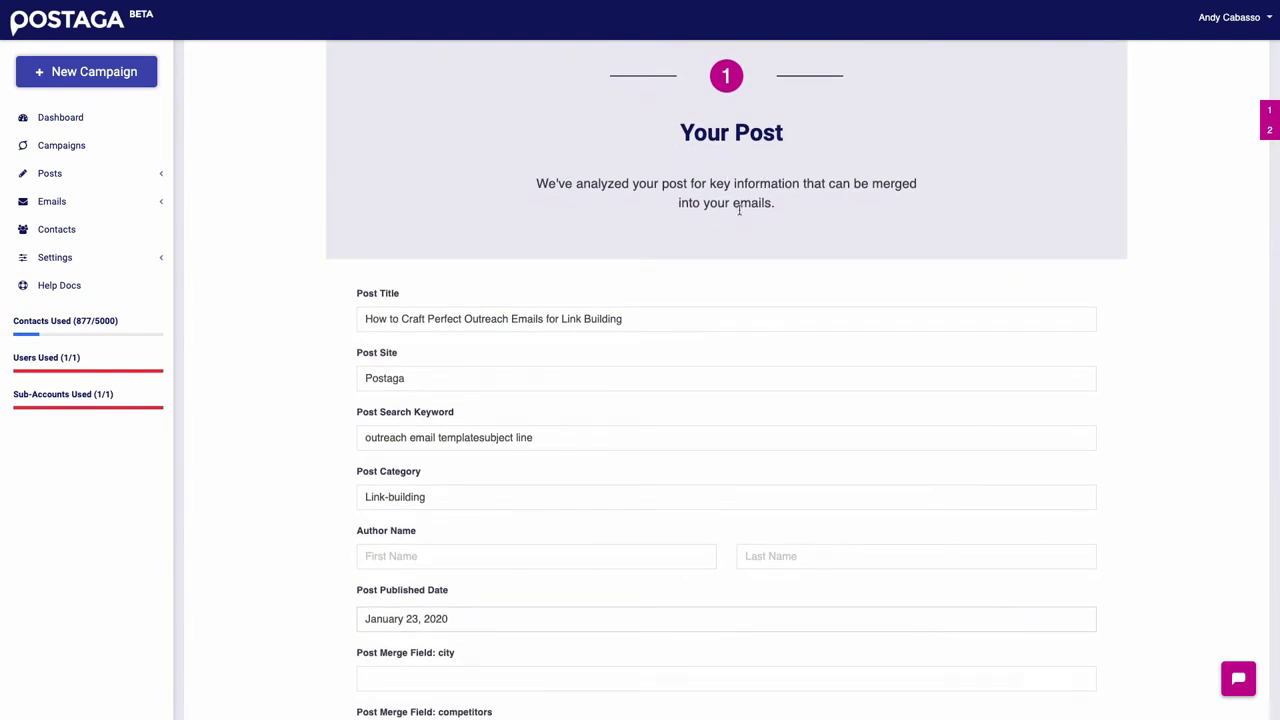
pyautogui.scroll(-2, 658, 261)
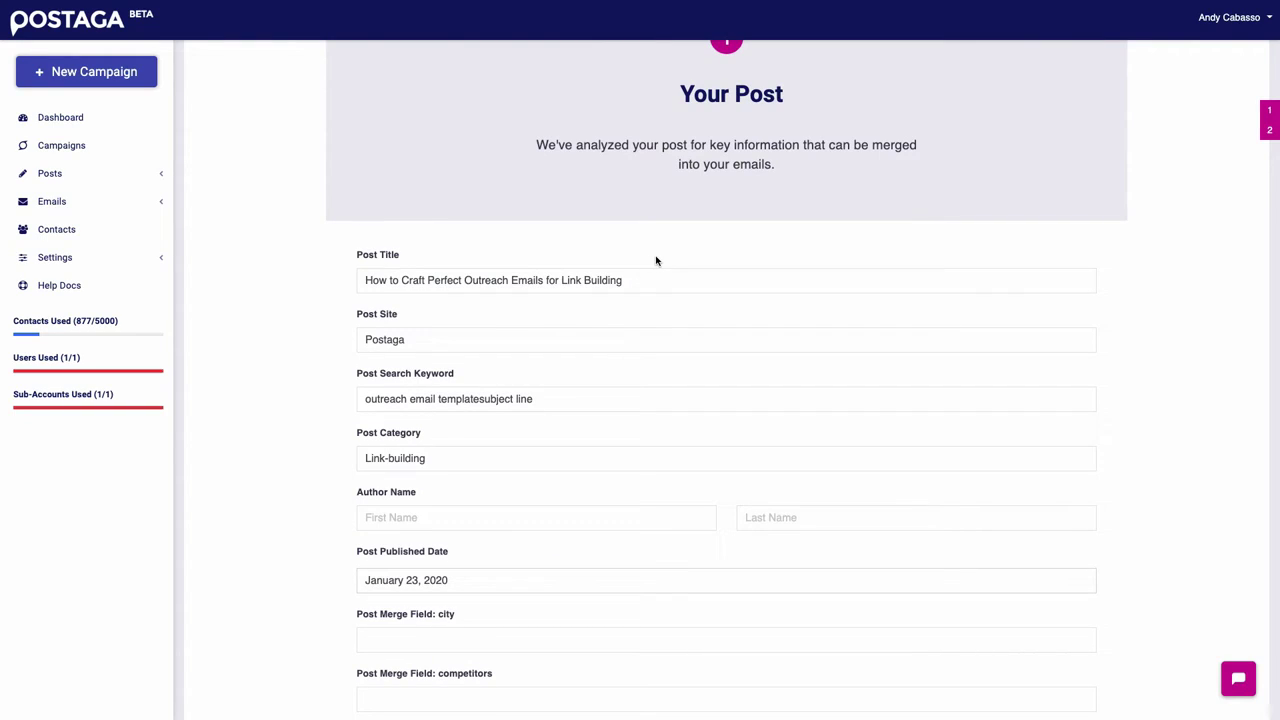
pyautogui.click(461, 391)
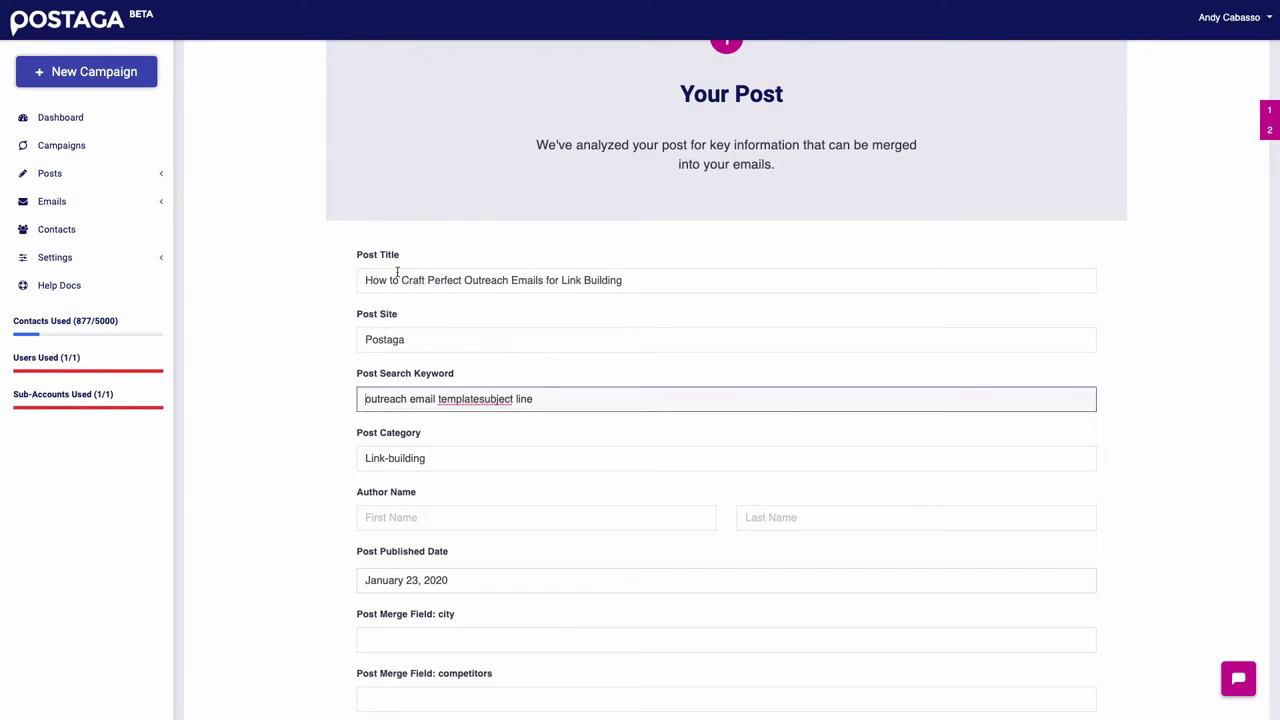
pyautogui.tripleClick(427, 388)
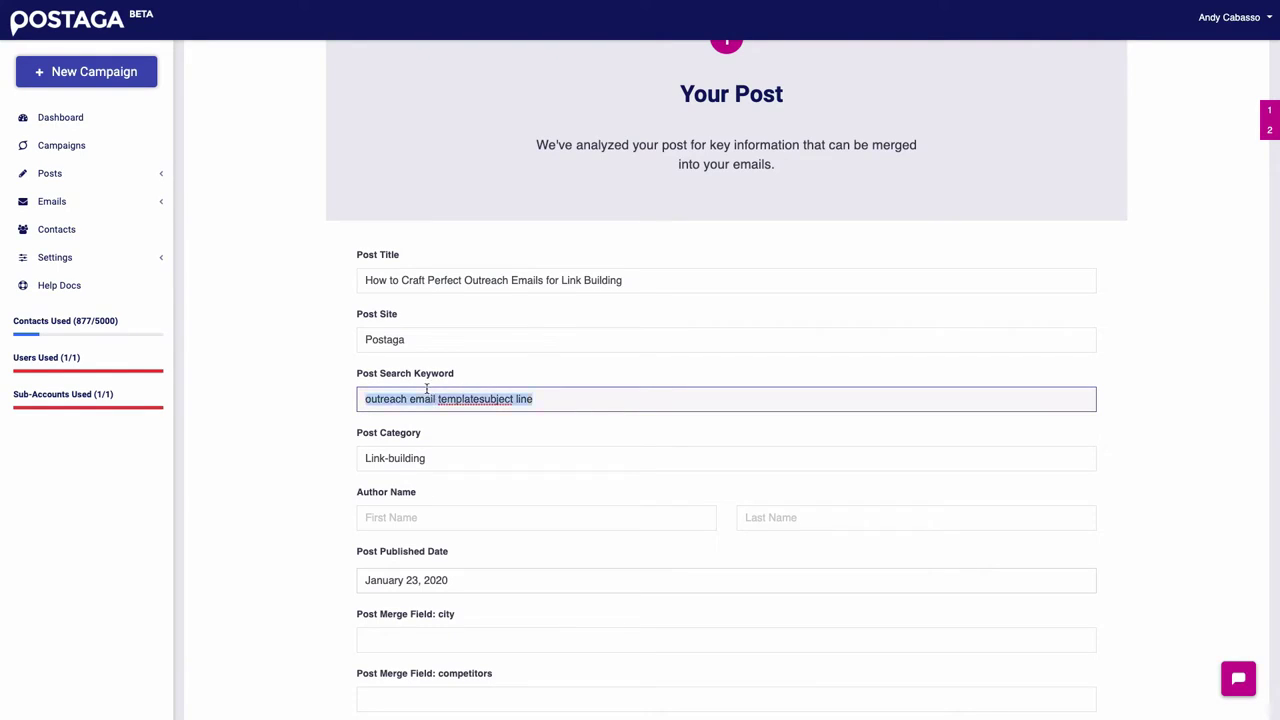
pyautogui.write('email ')
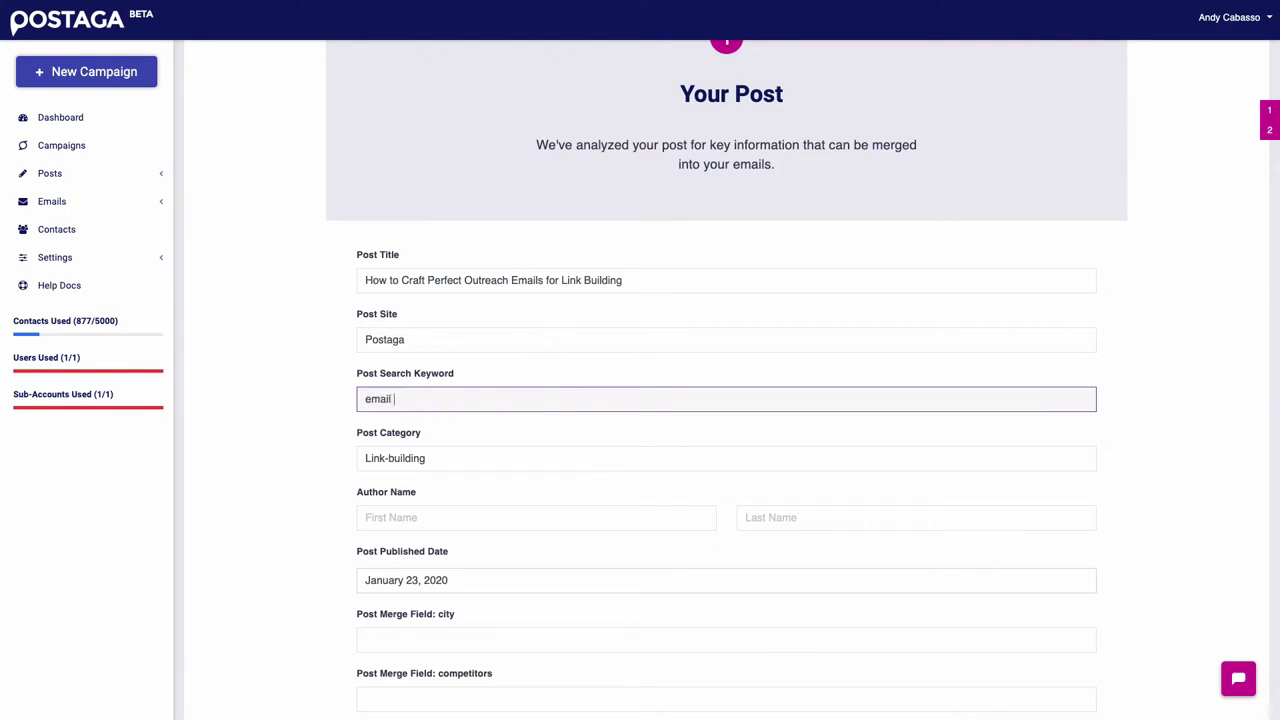
pyautogui.write('outreach')
# Step: Enter the author's first name in the post details
pyautogui.scroll(-2, 431, 386)
pyautogui.click(427, 389)
pyautogui.write('Andy')
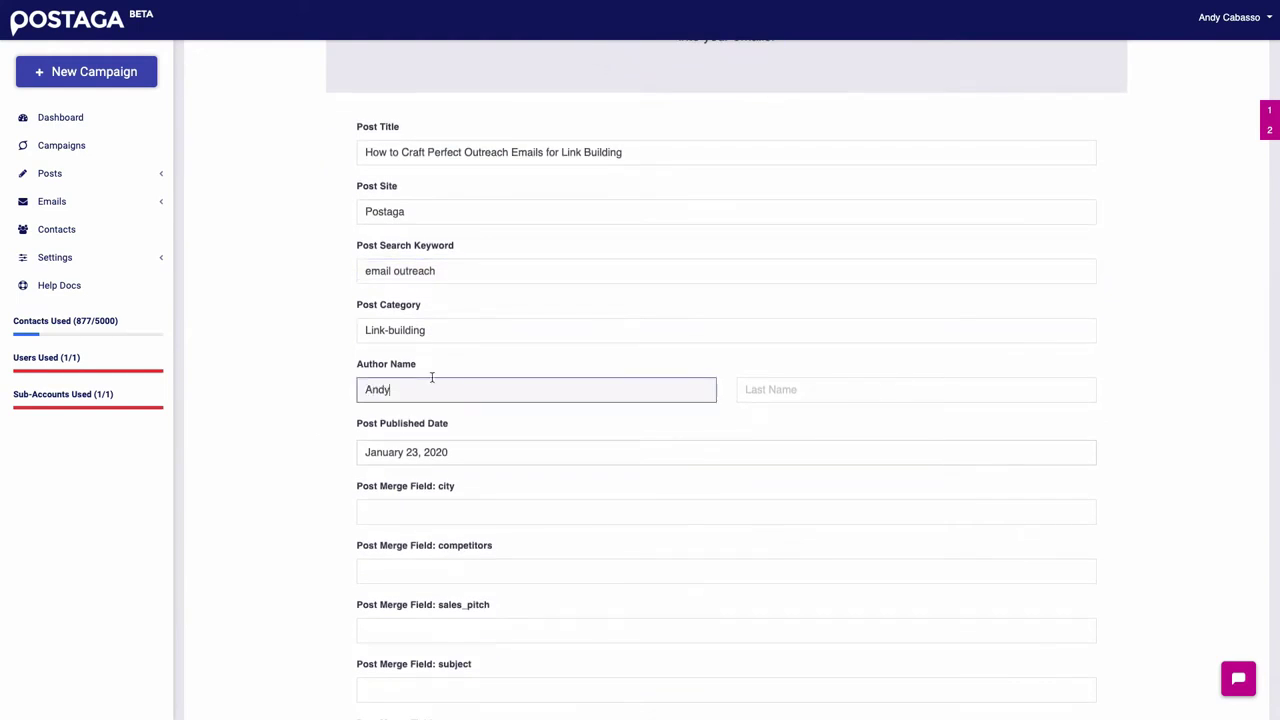
# Step: Fill the summary merge field with "this post is about email outreach" and the subject merge field with "email outreach"
pyautogui.scroll(-3, 457, 334)
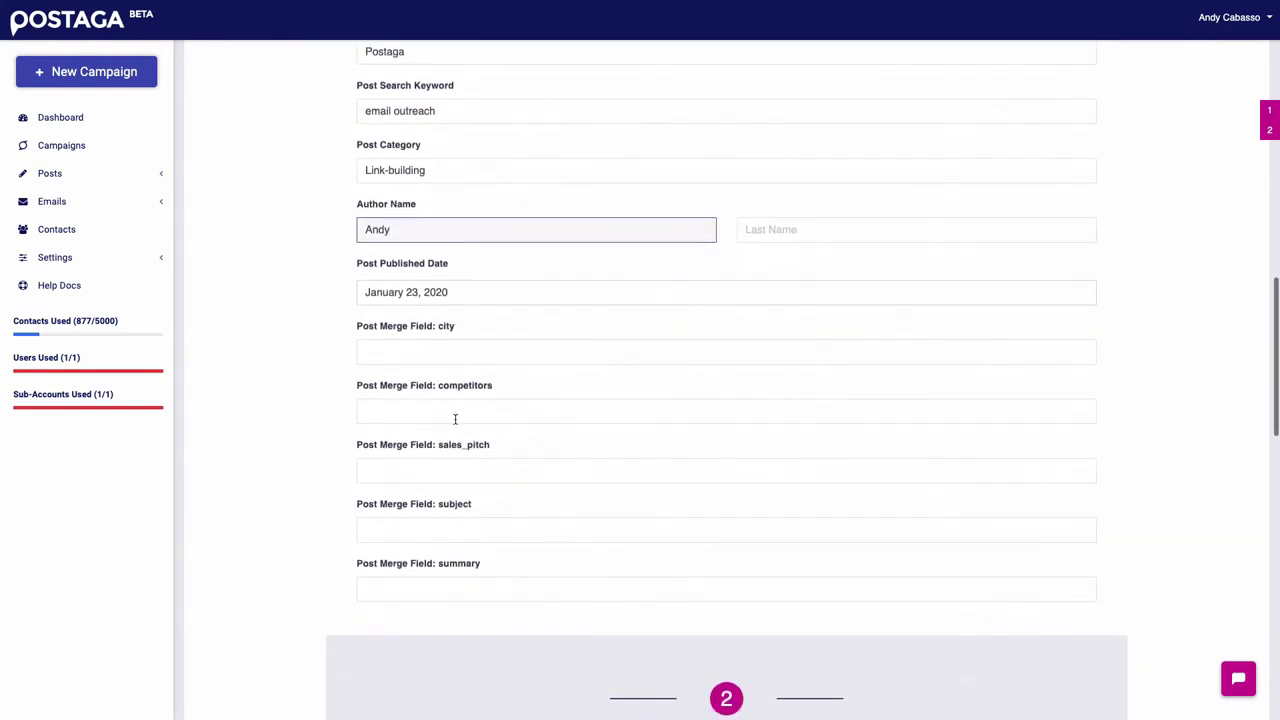
pyautogui.scroll(-2, 420, 471)
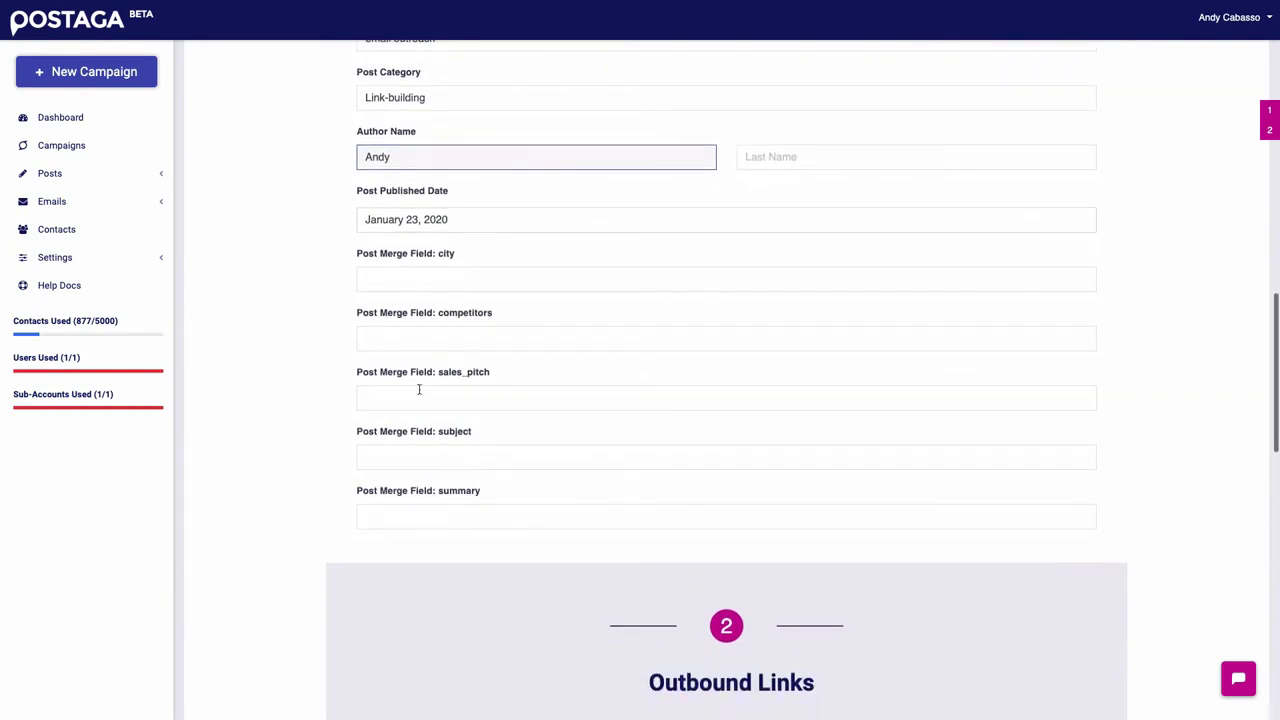
pyautogui.scroll(-1, 419, 376)
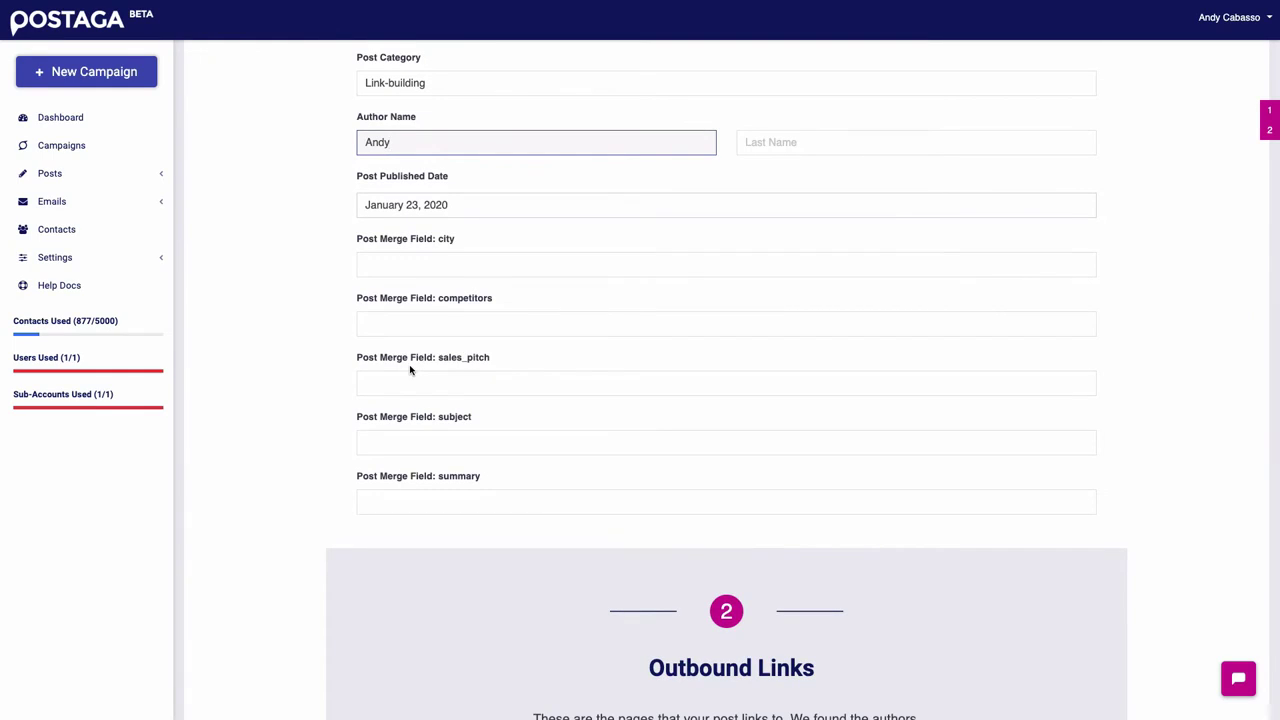
pyautogui.click(398, 437)
pyautogui.press('Tab')
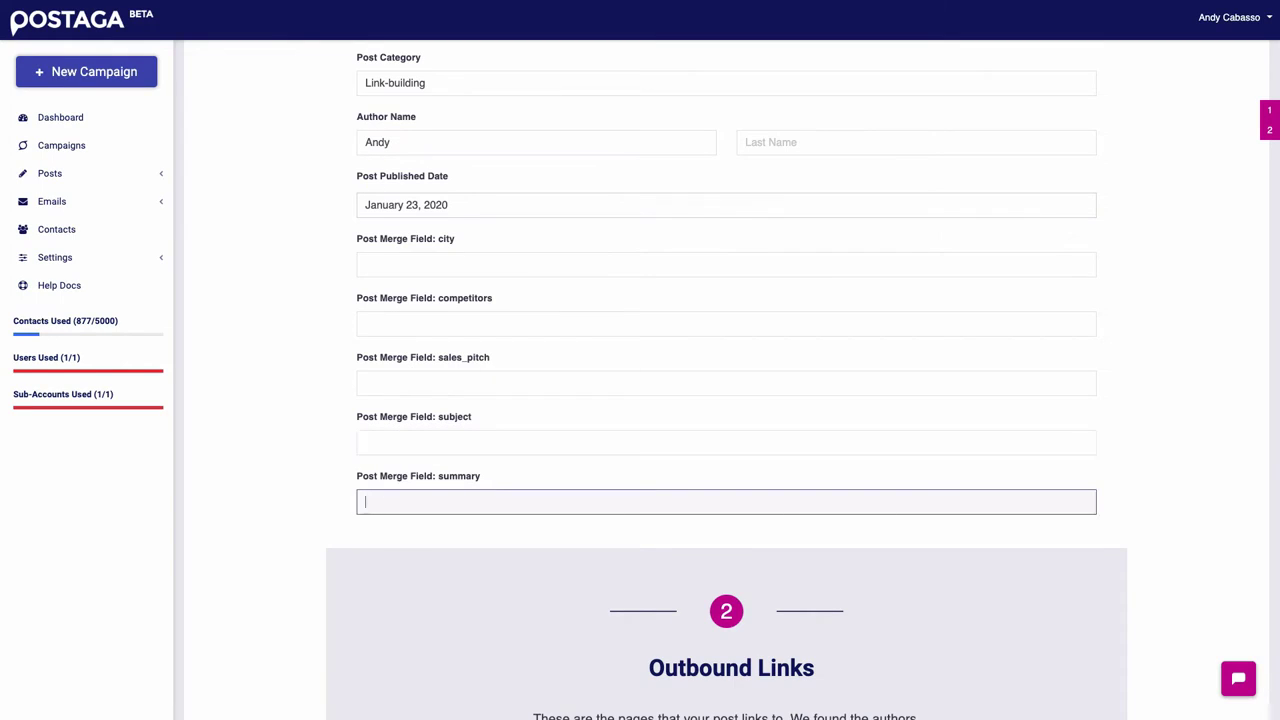
pyautogui.write('this post is about email outreach')
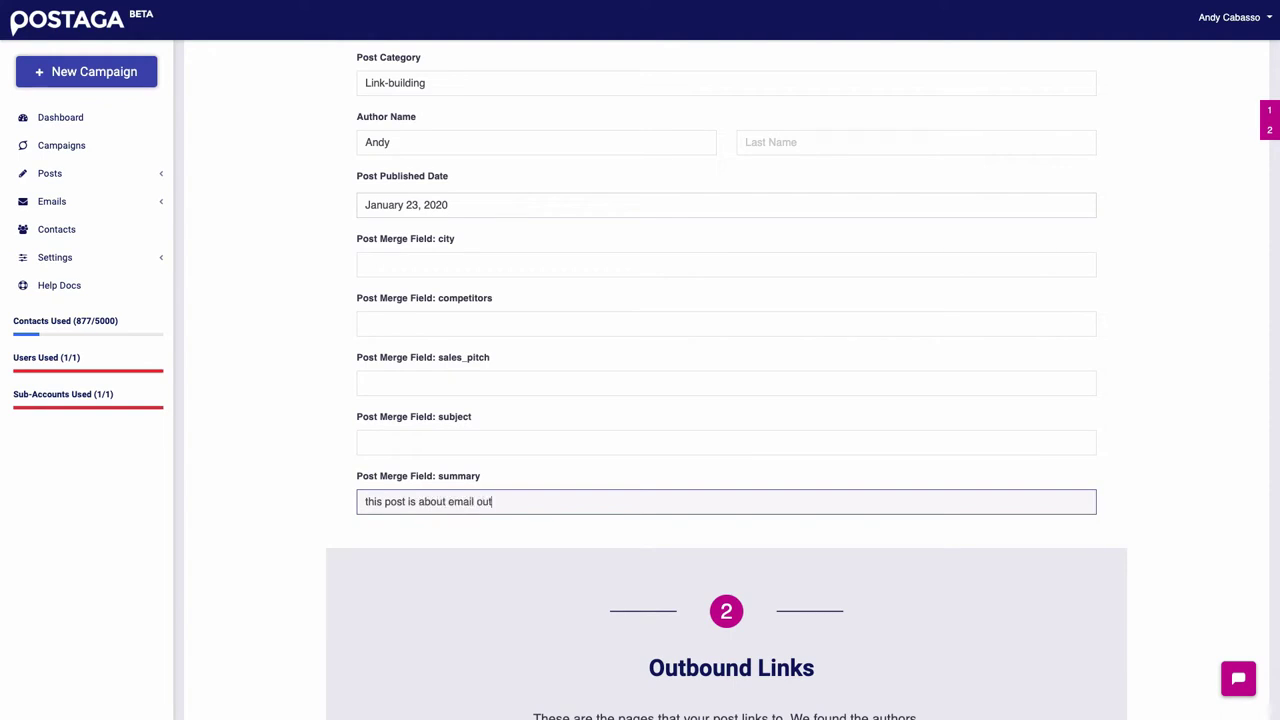
pyautogui.click(416, 443)
pyautogui.write('email outreach')
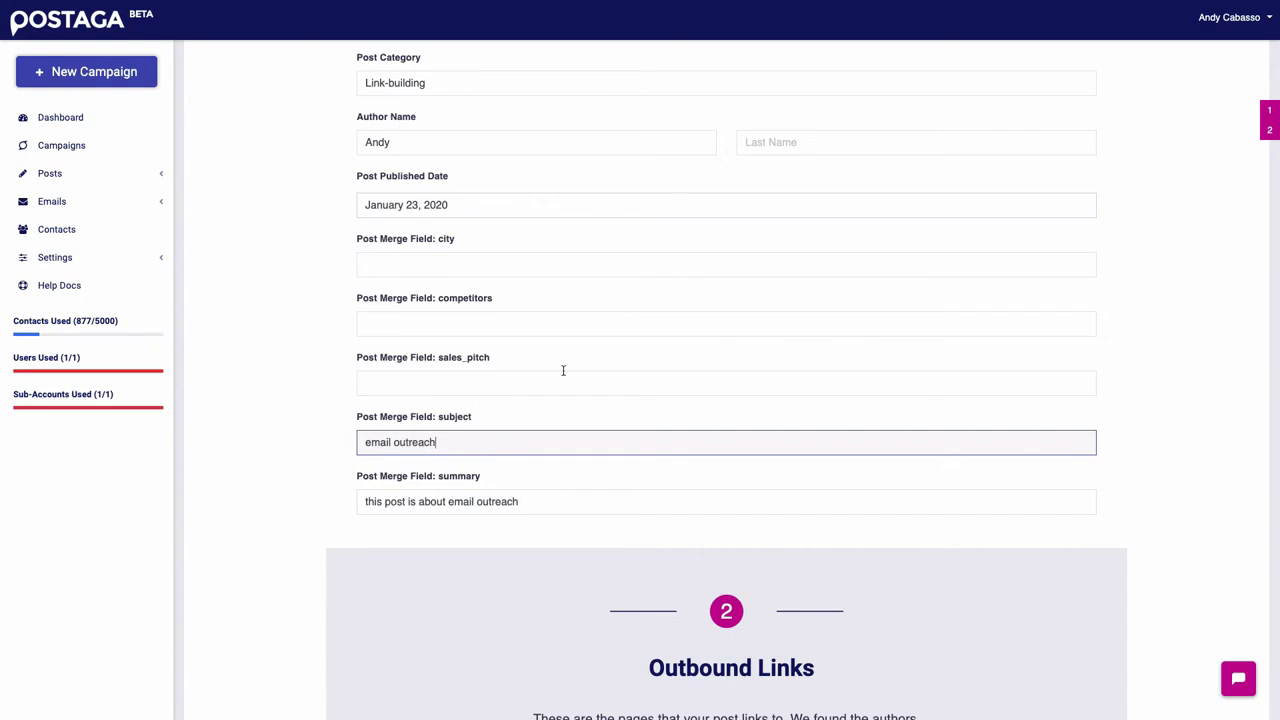
pyautogui.scroll(-1, 563, 370)
pyautogui.scroll(-2, 563, 371)
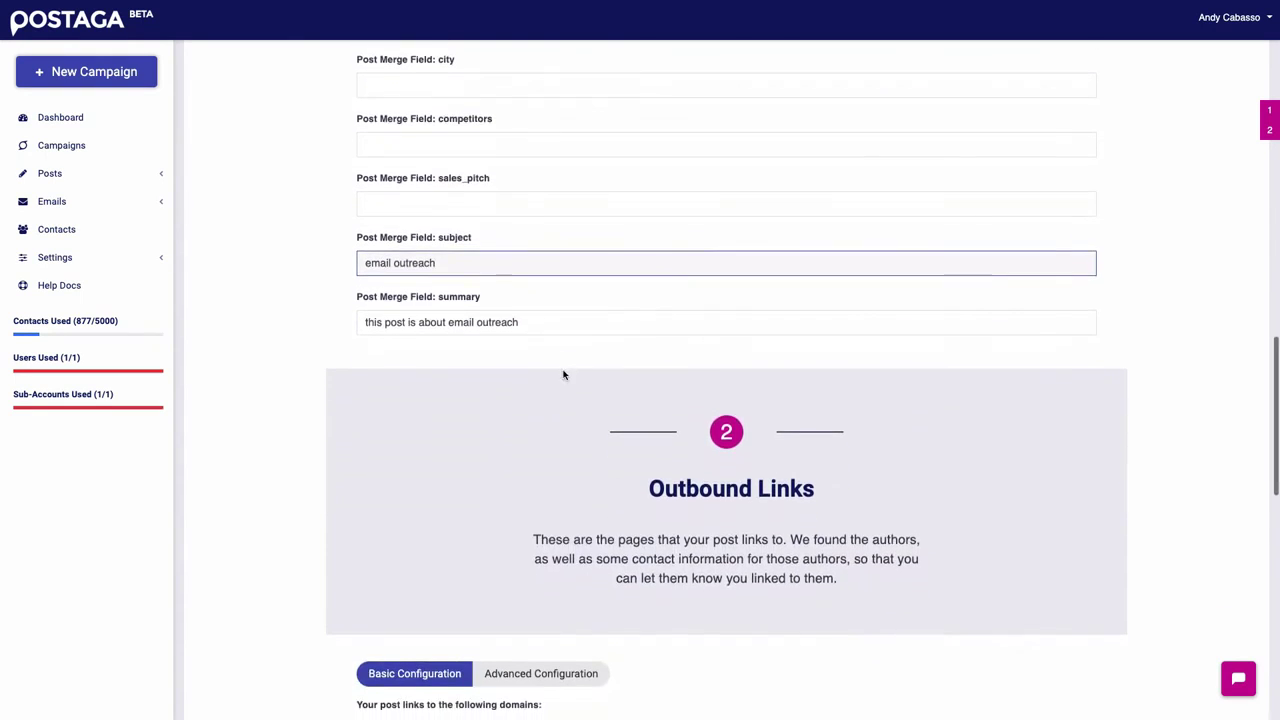
# Step: Inspect the linked post and the author name fields for authorityhacker.com and neilpatel.com in the outbound links list
pyautogui.scroll(-2, 496, 348)
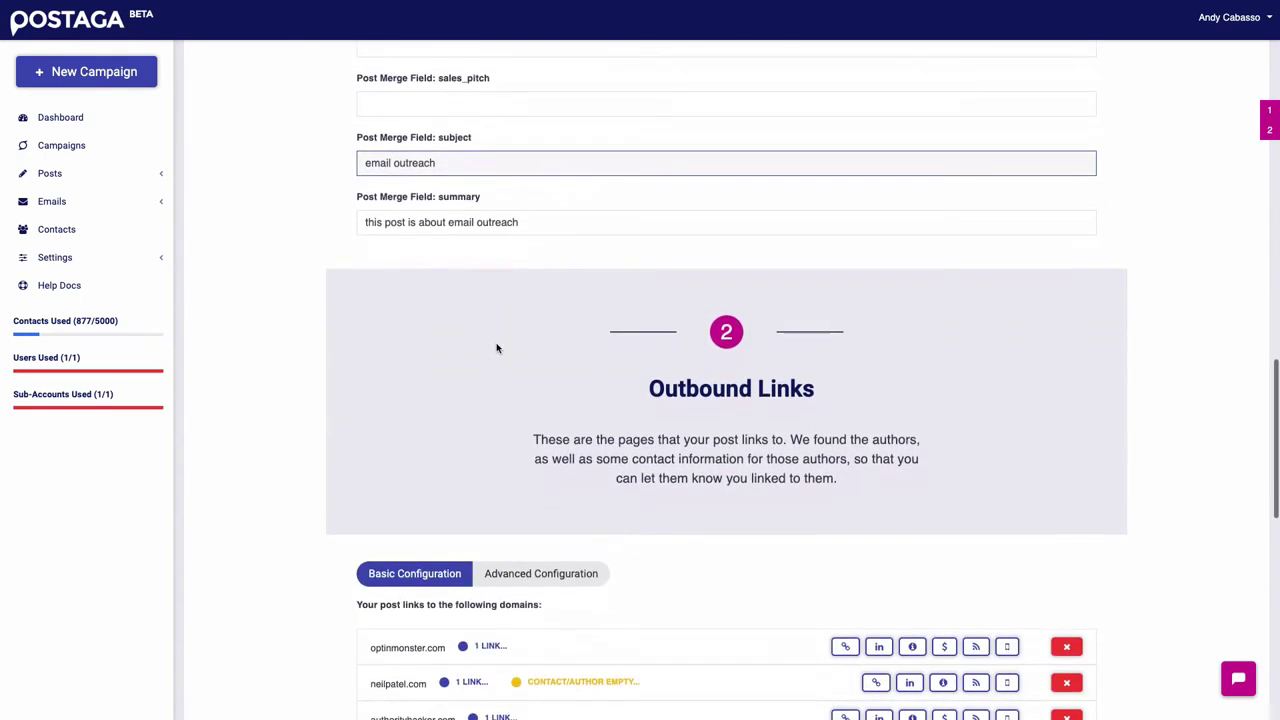
pyautogui.scroll(-4, 489, 212)
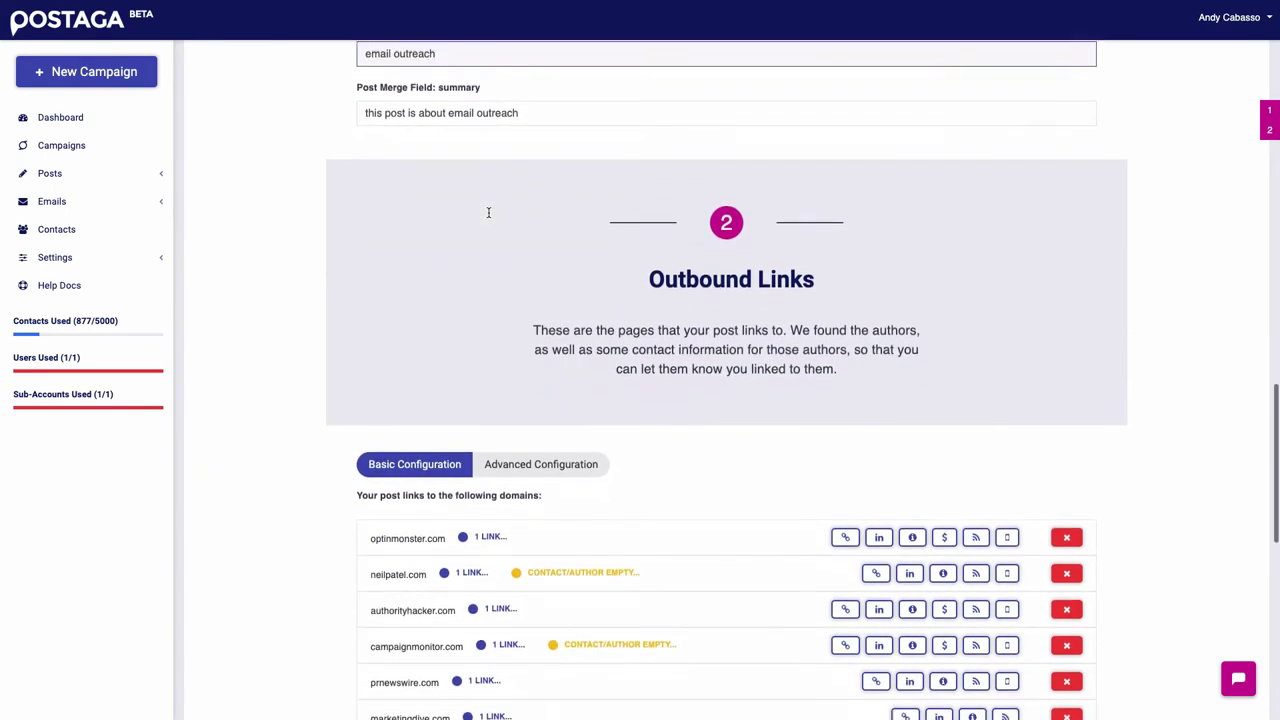
pyautogui.scroll(-1, 489, 217)
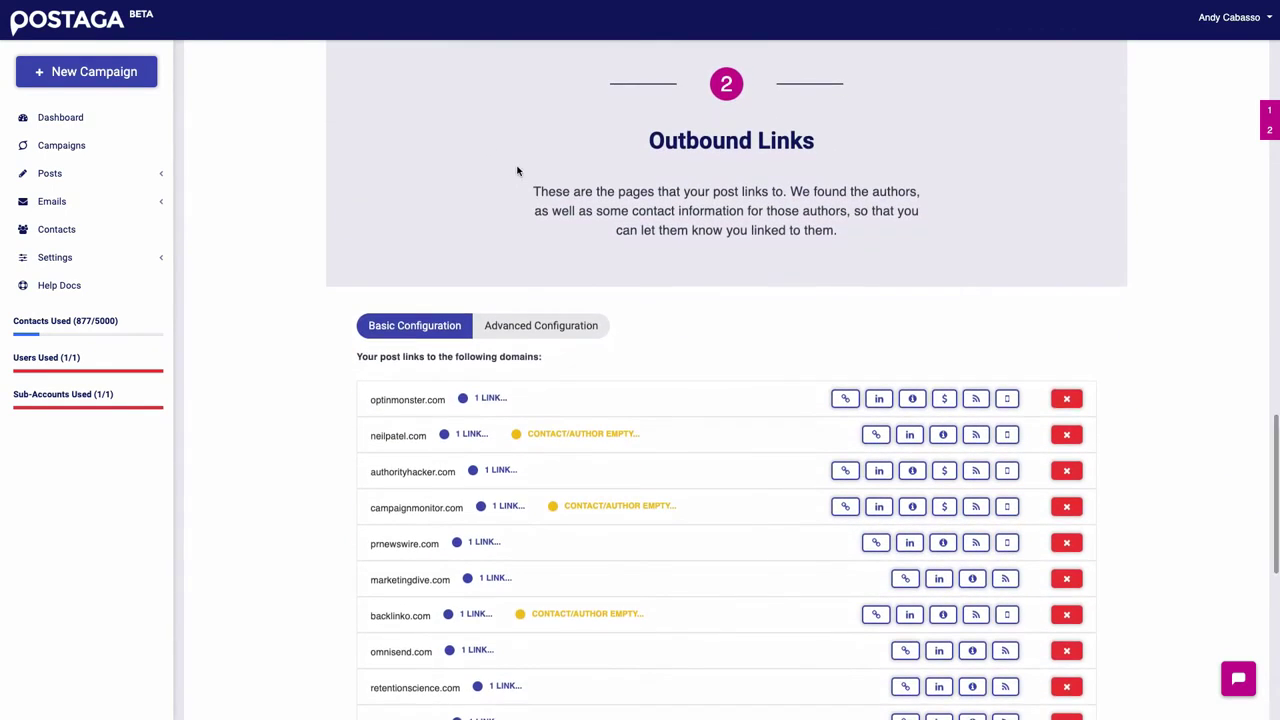
pyautogui.scroll(-2, 509, 231)
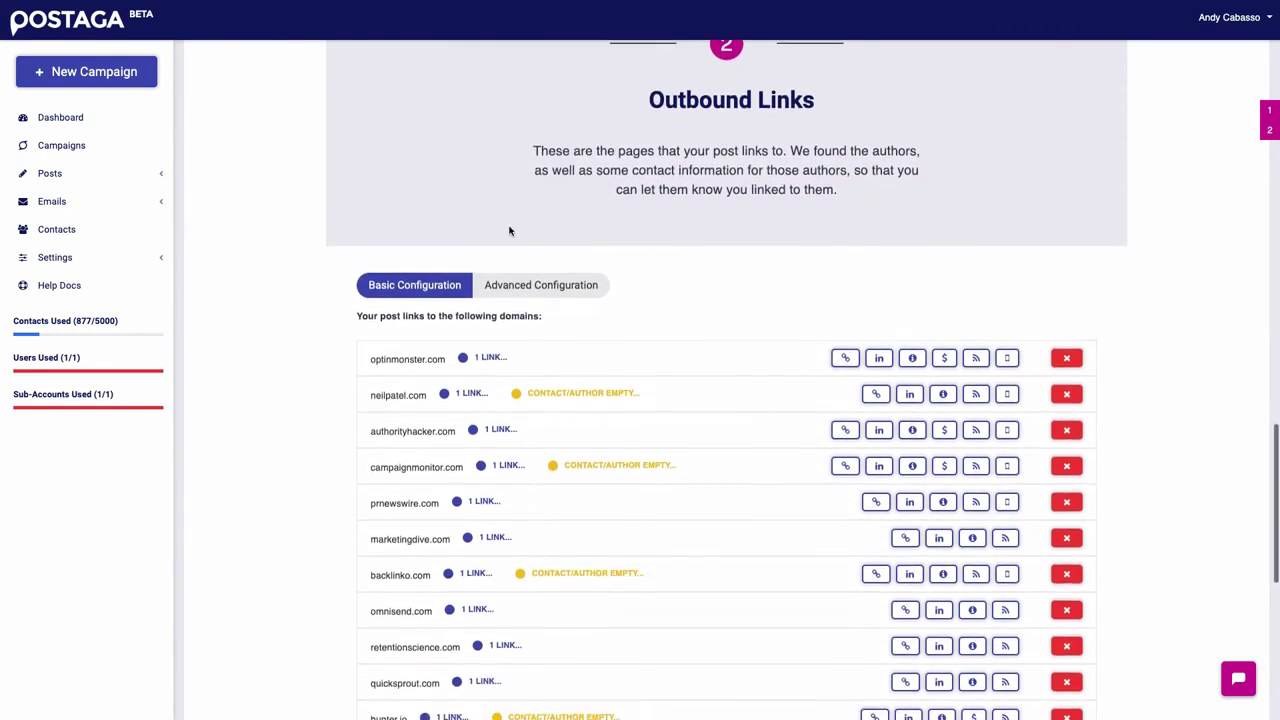
pyautogui.scroll(-2, 512, 232)
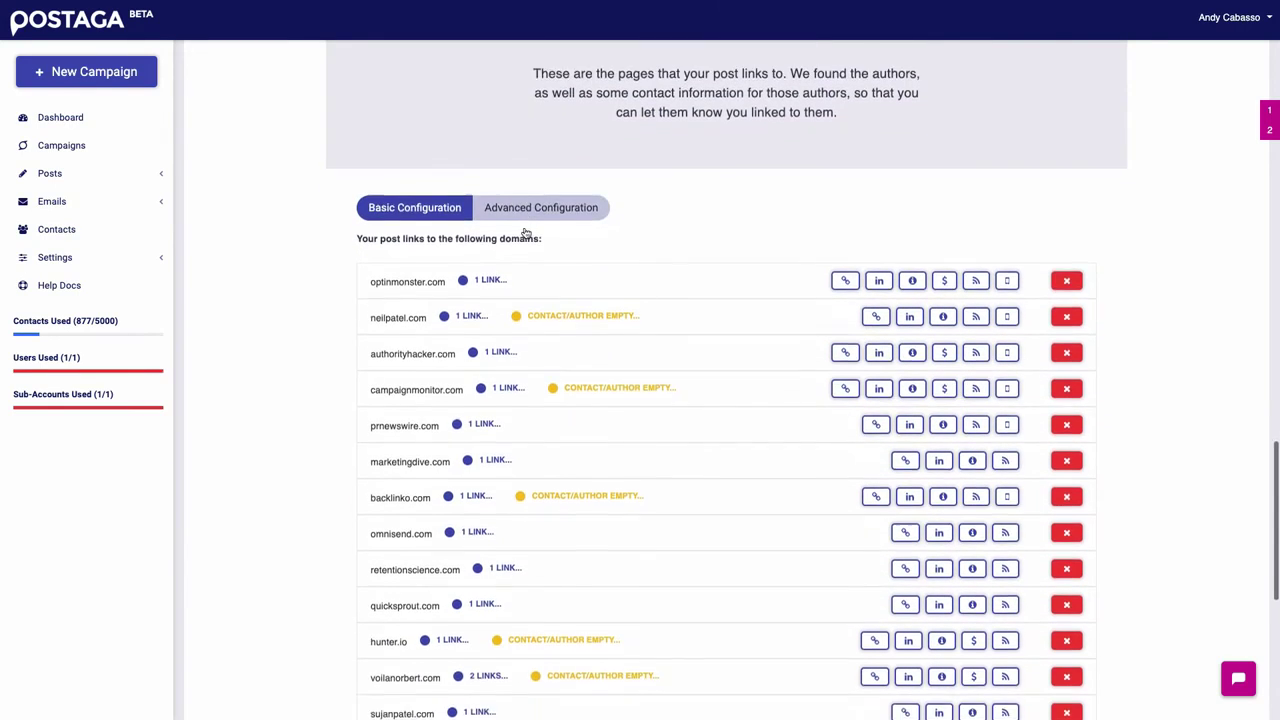
pyautogui.scroll(-1, 523, 231)
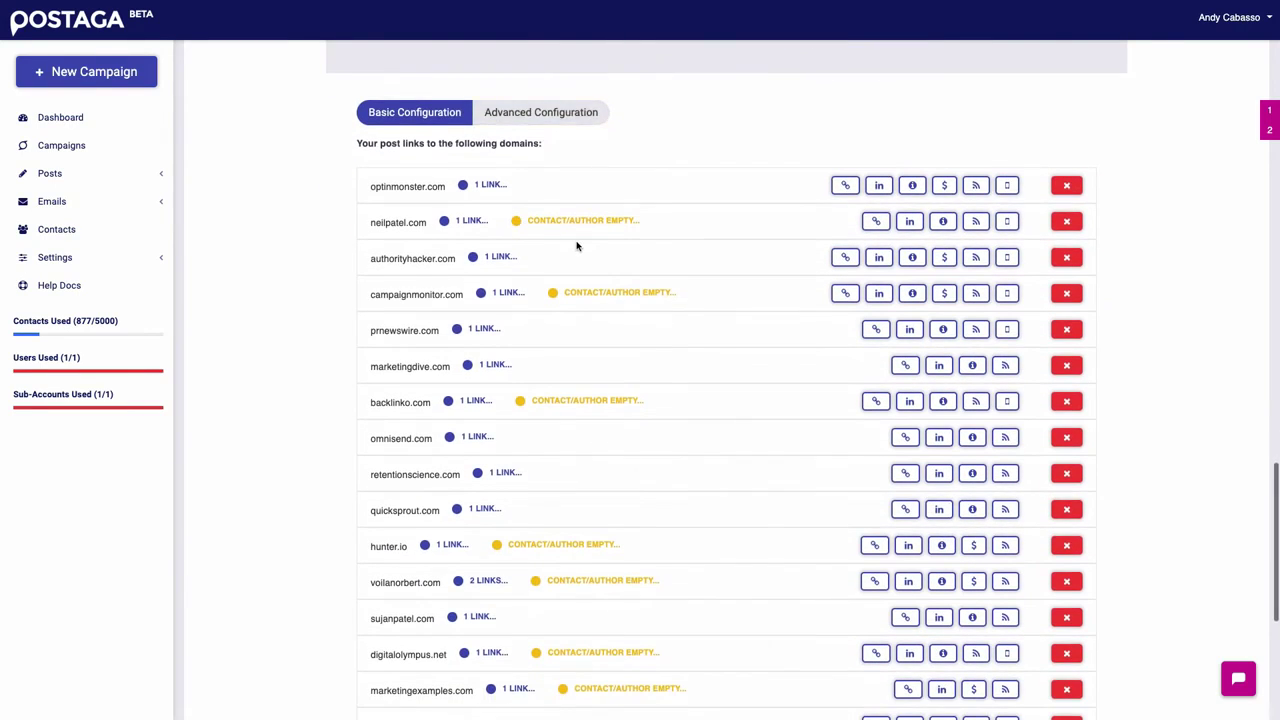
pyautogui.scroll(-1, 577, 245)
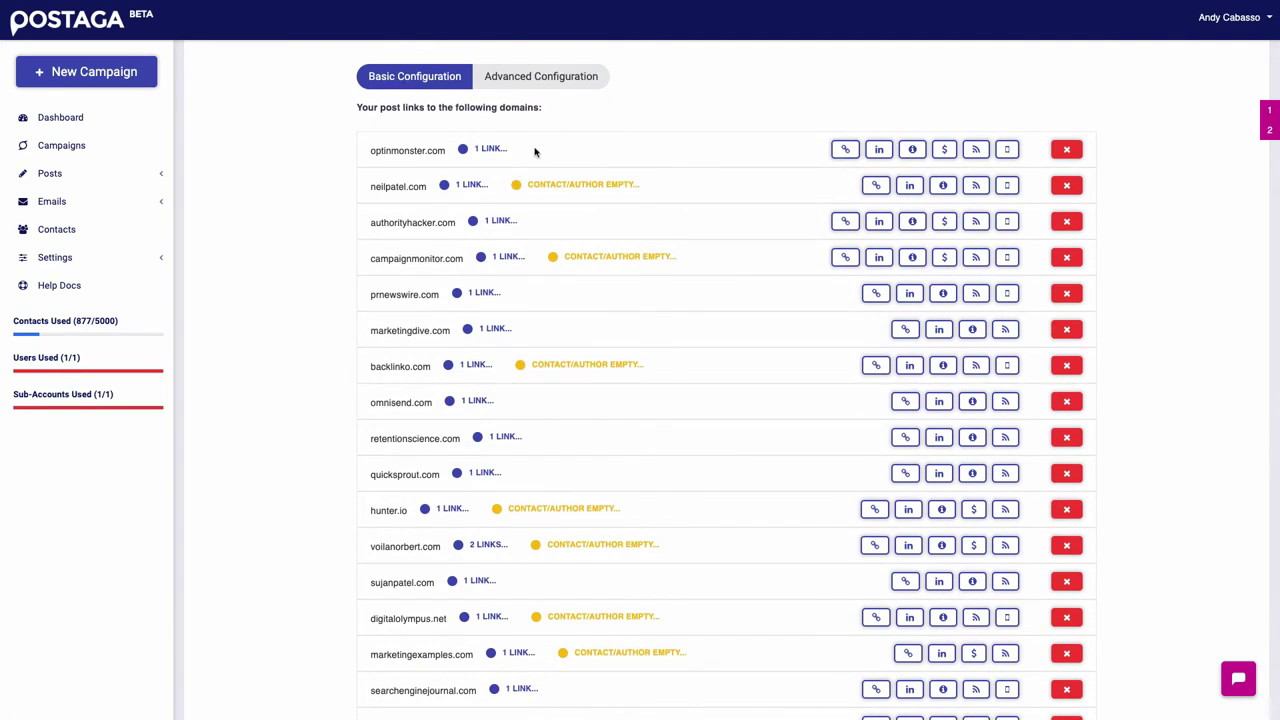
pyautogui.click(506, 222)
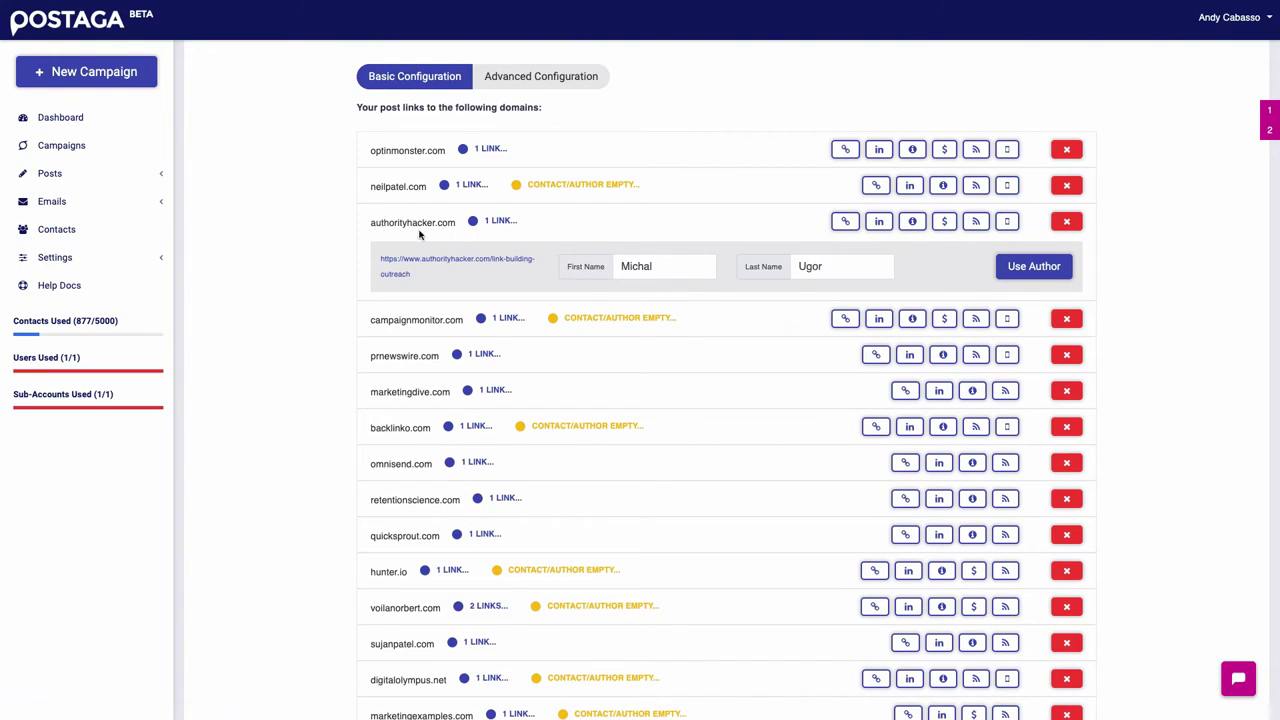
pyautogui.click(666, 266)
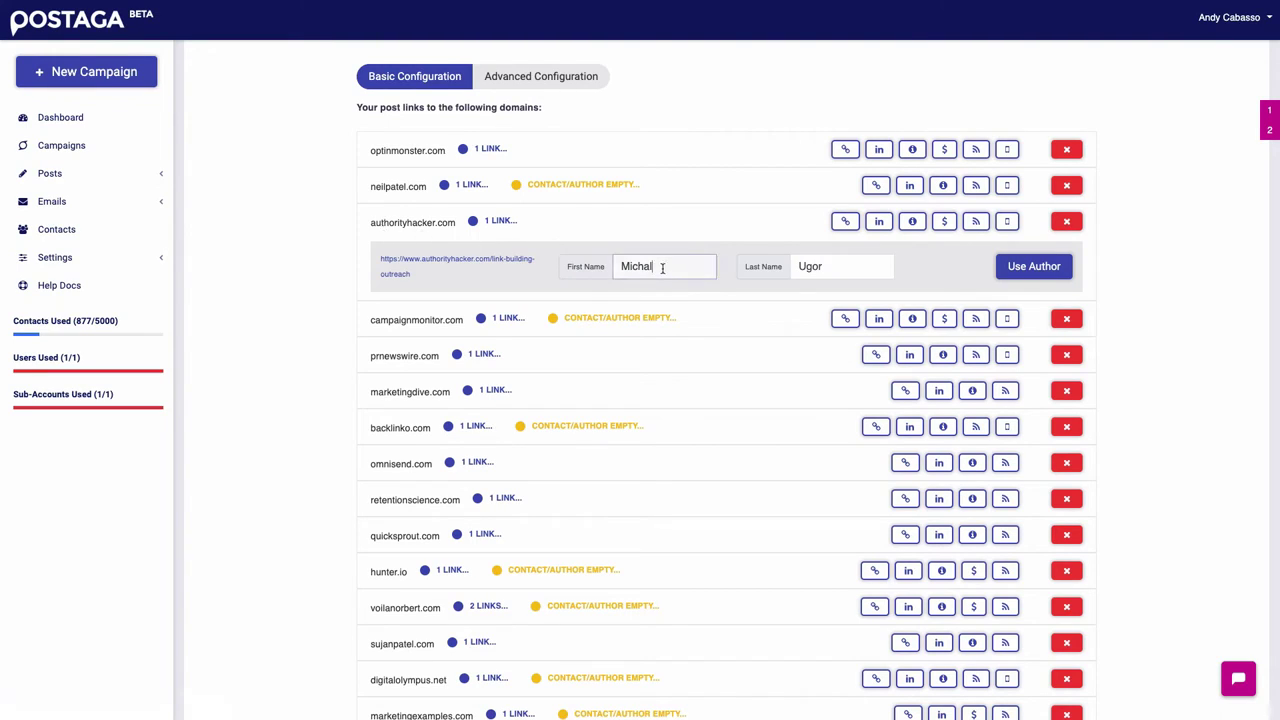
pyautogui.click(822, 267)
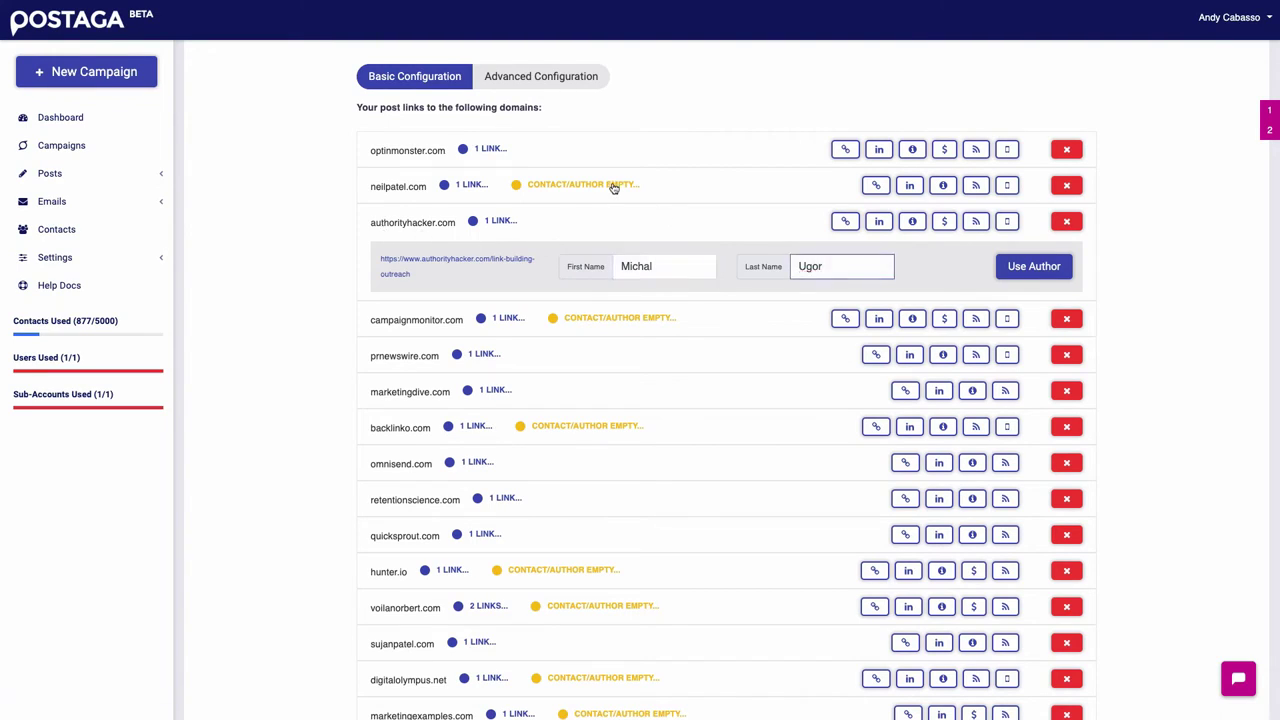
pyautogui.click(614, 188)
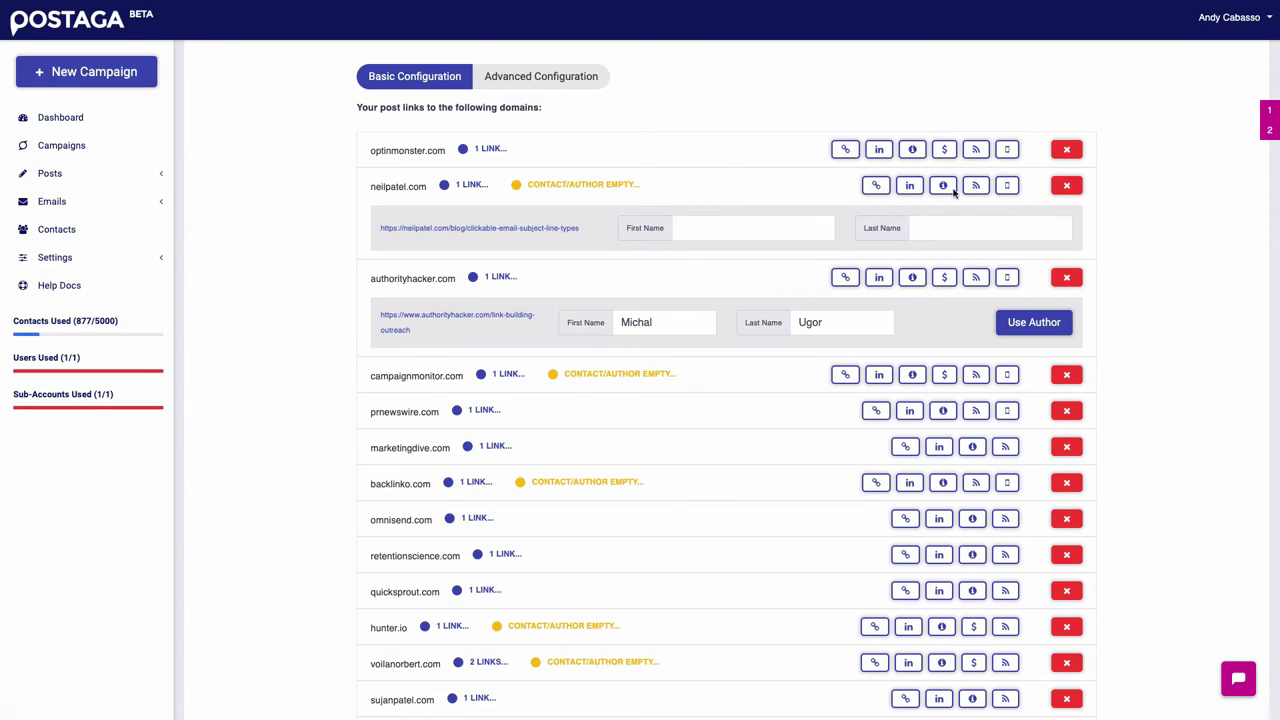
pyautogui.click(614, 189)
# Step: Get the contacts for all domains in the outbound links list
pyautogui.scroll(-2, 616, 190)
pyautogui.scroll(-5, 615, 190)
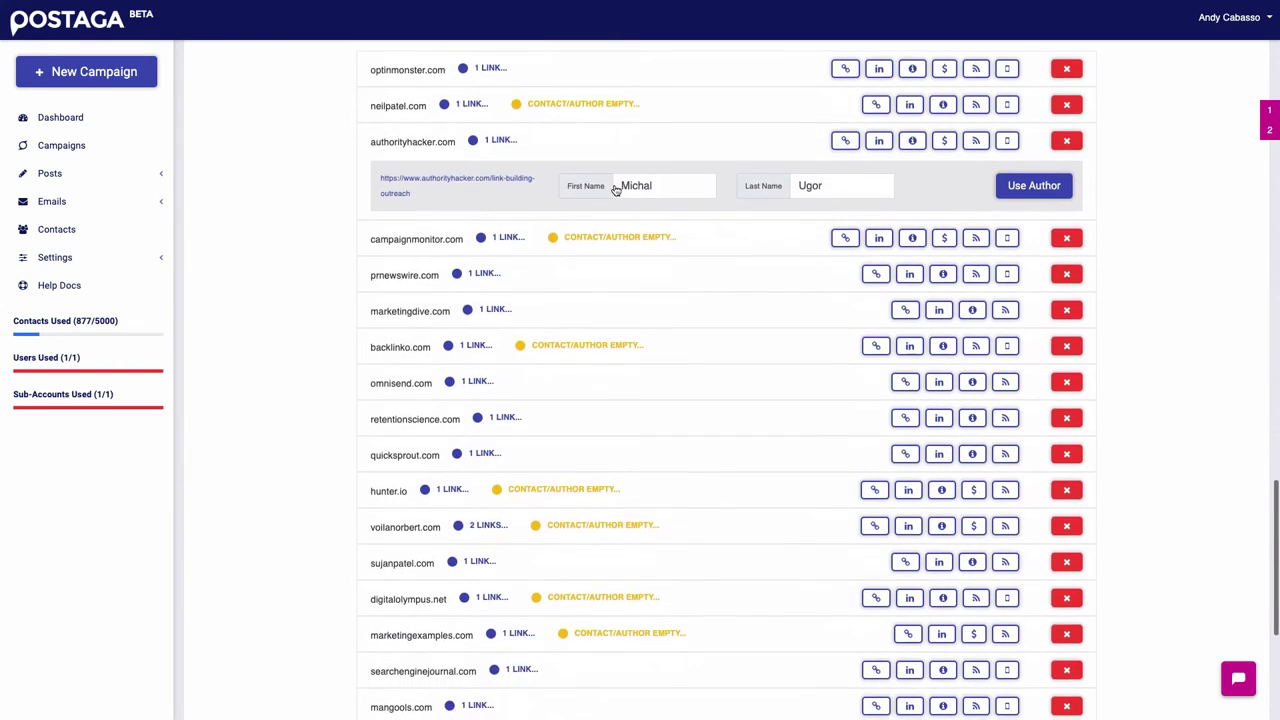
pyautogui.scroll(-3, 615, 189)
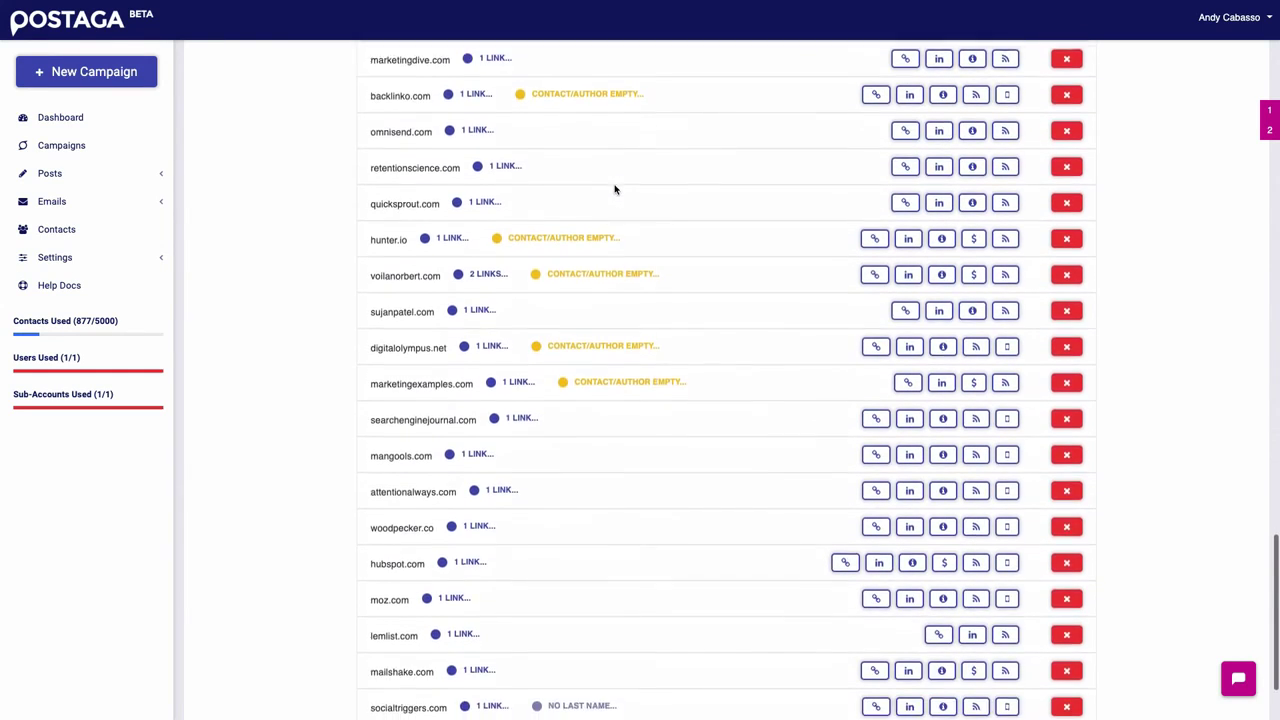
pyautogui.scroll(-1, 614, 189)
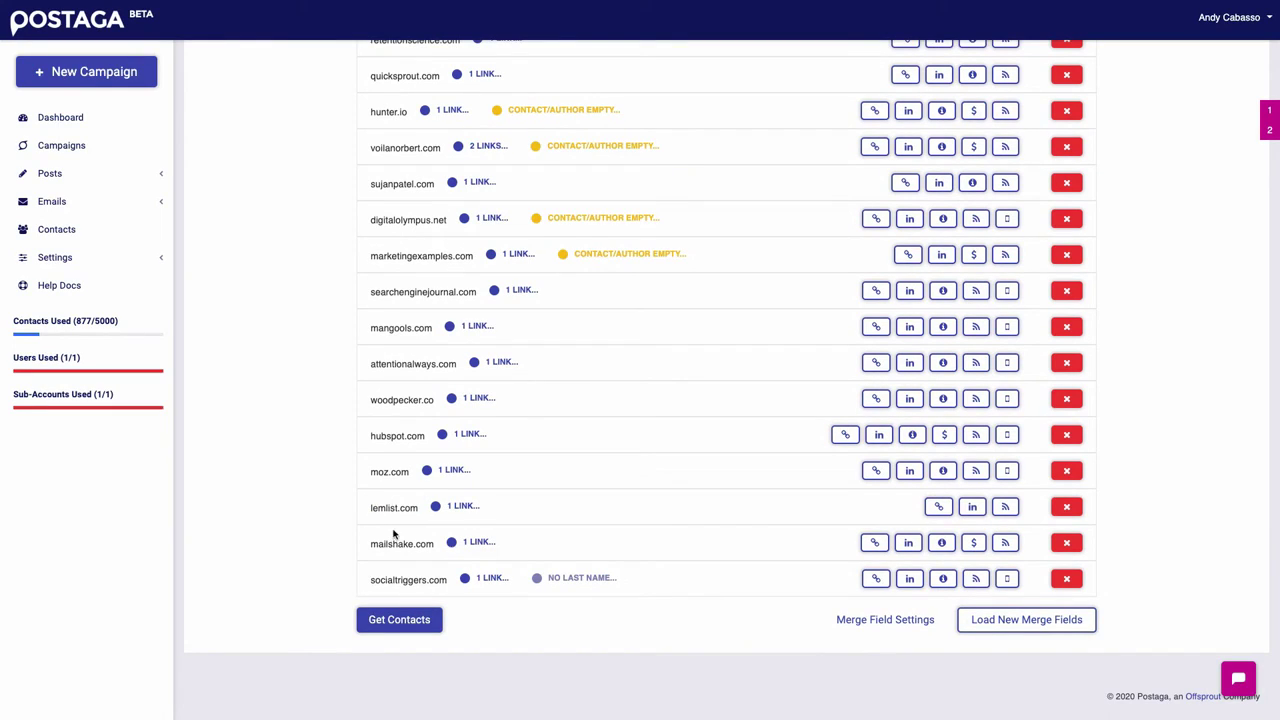
pyautogui.click(377, 621)
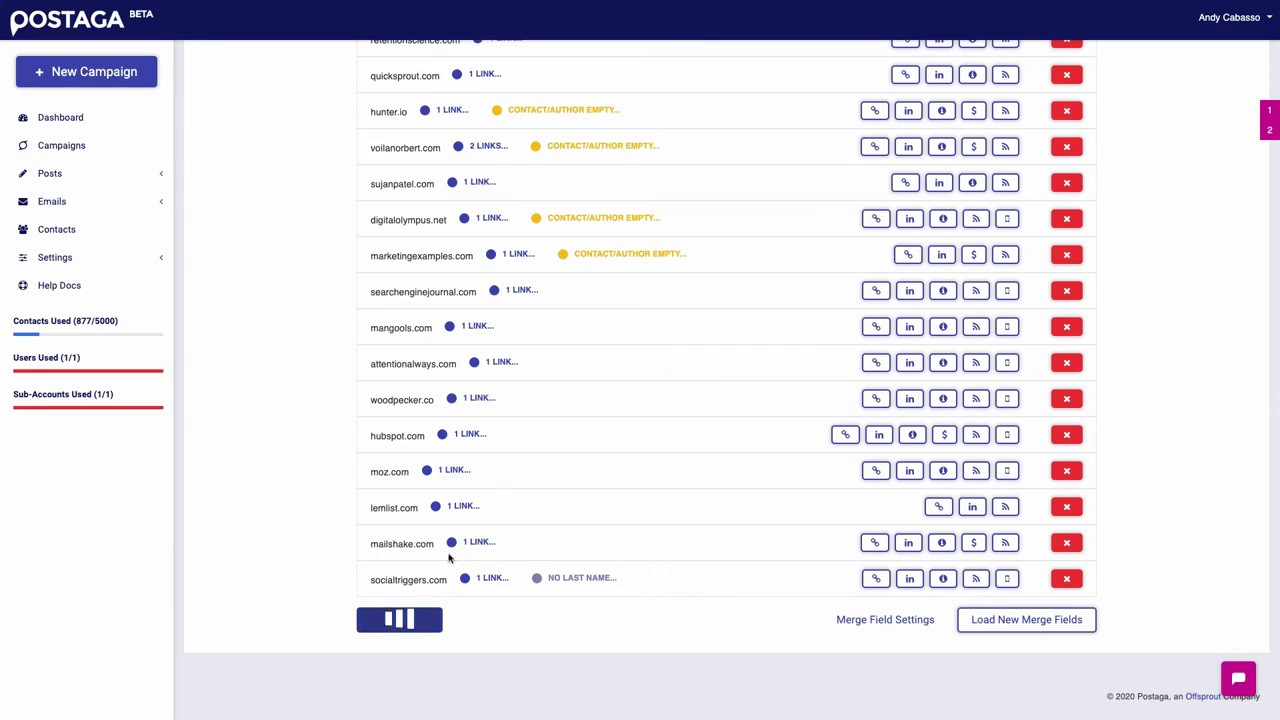
# Step: Examine the email scores and previous-campaign flags of the first found contacts, including the top contact's name, company and email fields
pyautogui.scroll(-1, 425, 545)
pyautogui.scroll(-5, 430, 540)
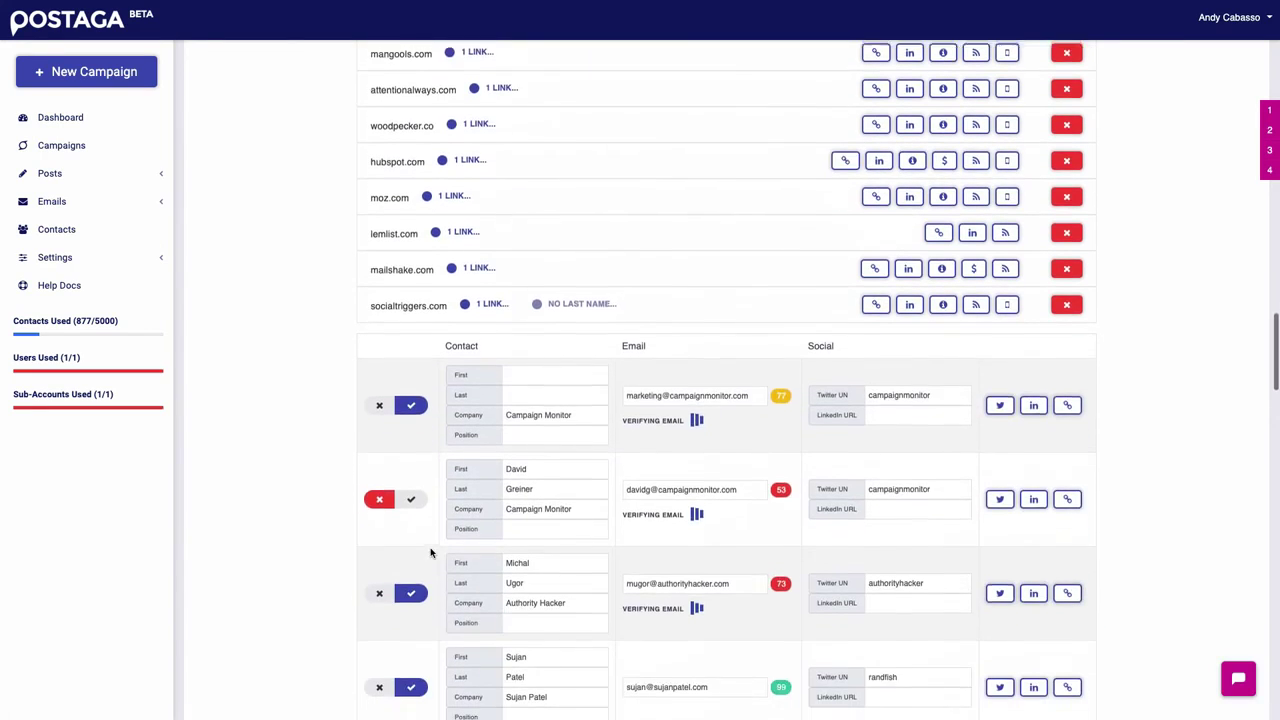
pyautogui.scroll(-2, 434, 520)
pyautogui.scroll(-2, 433, 519)
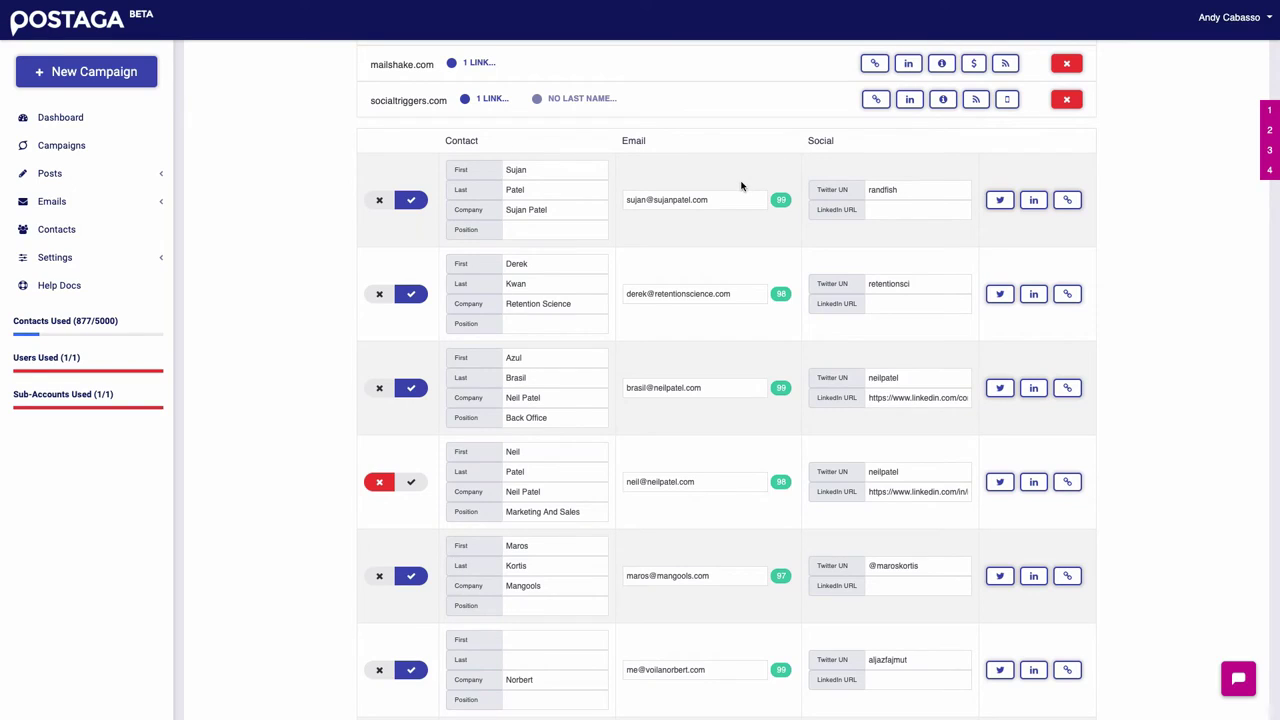
pyautogui.scroll(-1, 741, 187)
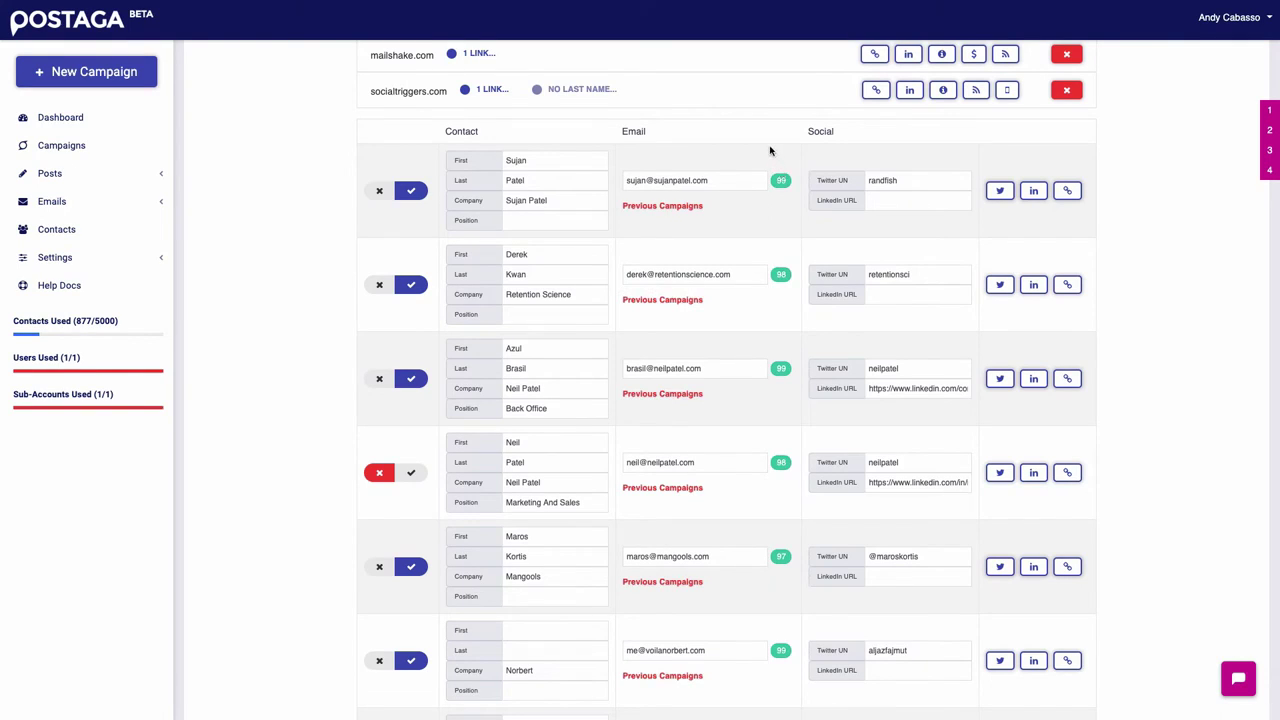
pyautogui.scroll(-1, 770, 150)
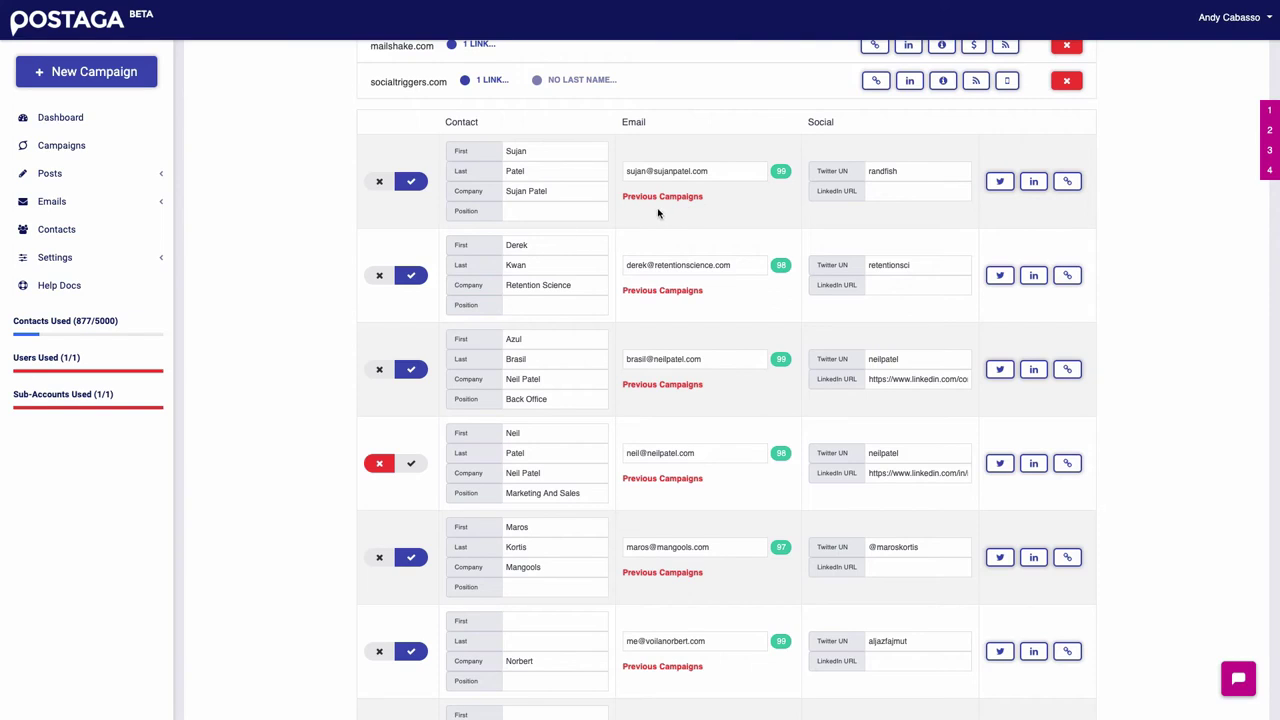
pyautogui.scroll(-1, 660, 212)
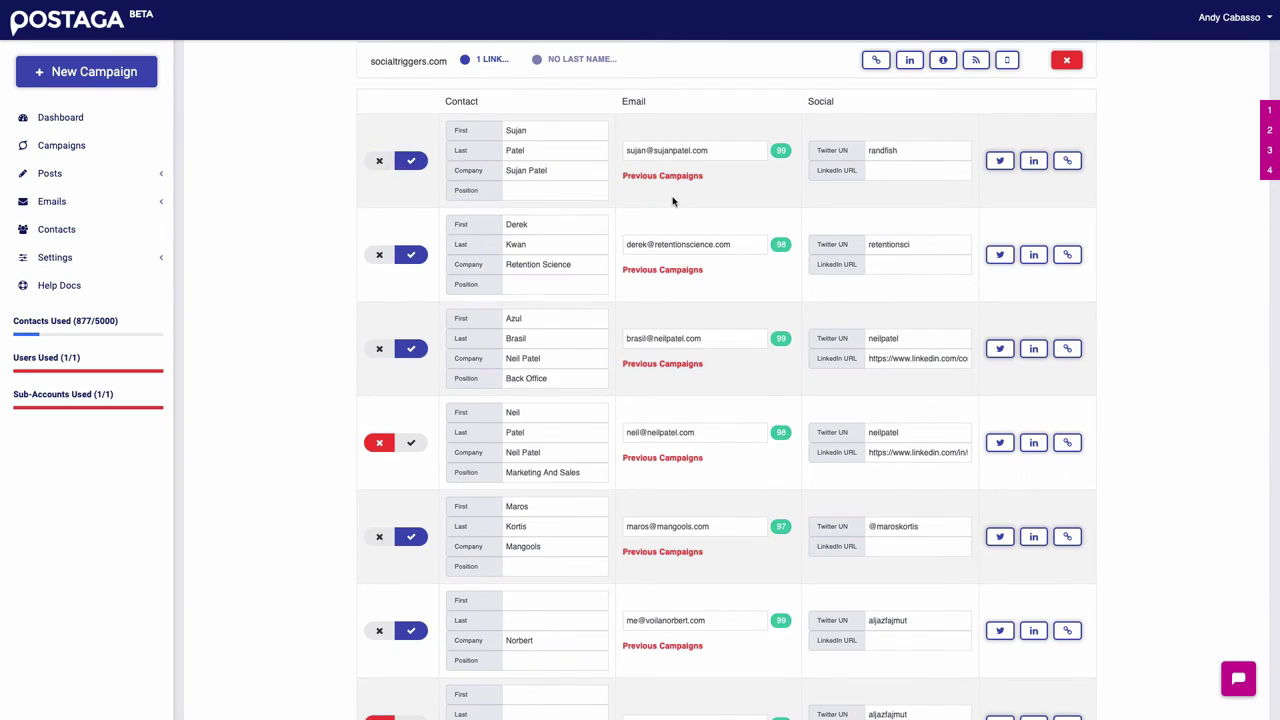
pyautogui.scroll(-1, 675, 203)
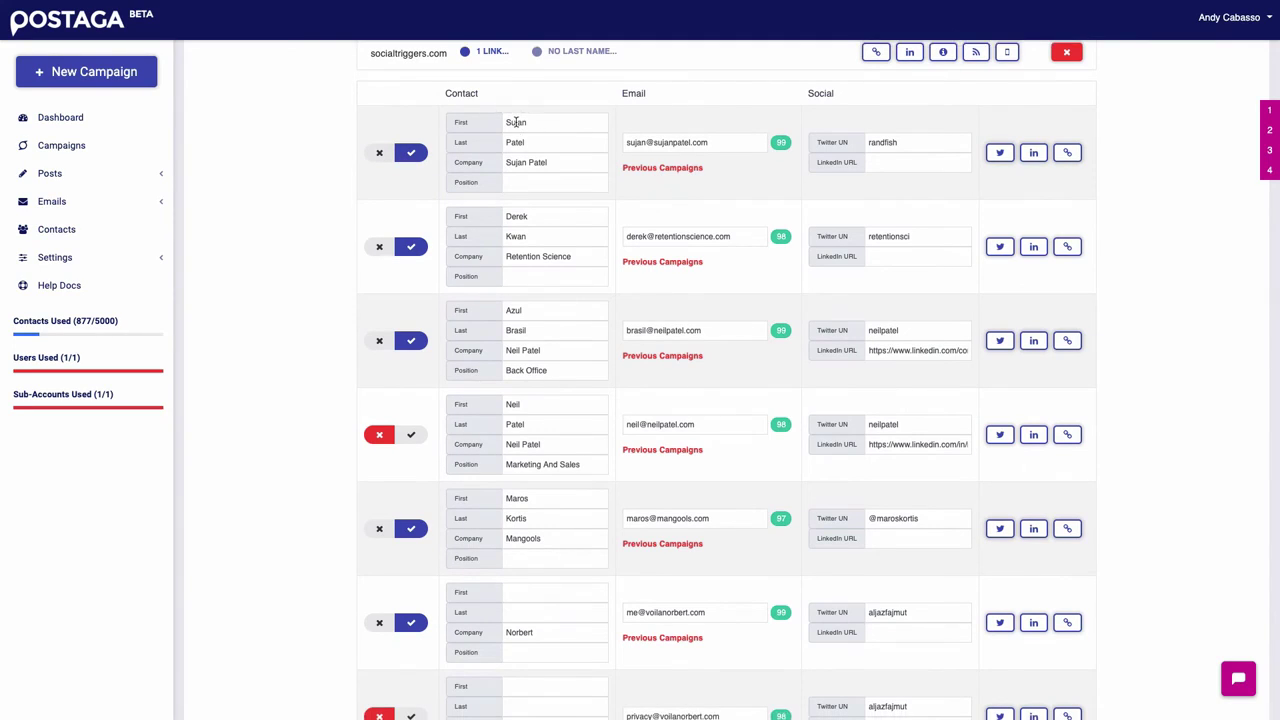
pyautogui.click(516, 122)
pyautogui.click(521, 140)
pyautogui.click(525, 160)
pyautogui.click(672, 142)
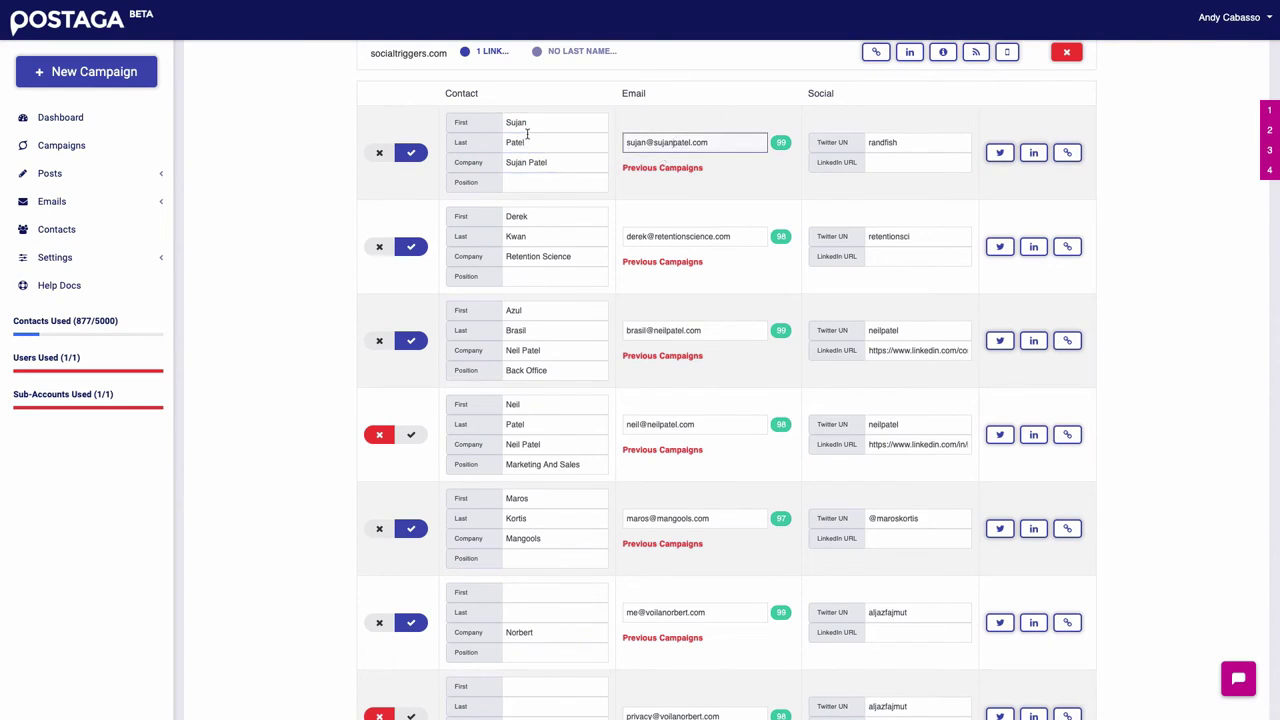
# Step: Look through the remaining found contacts and their selections, down to the domains for which contacts are missing
pyautogui.scroll(-4, 525, 209)
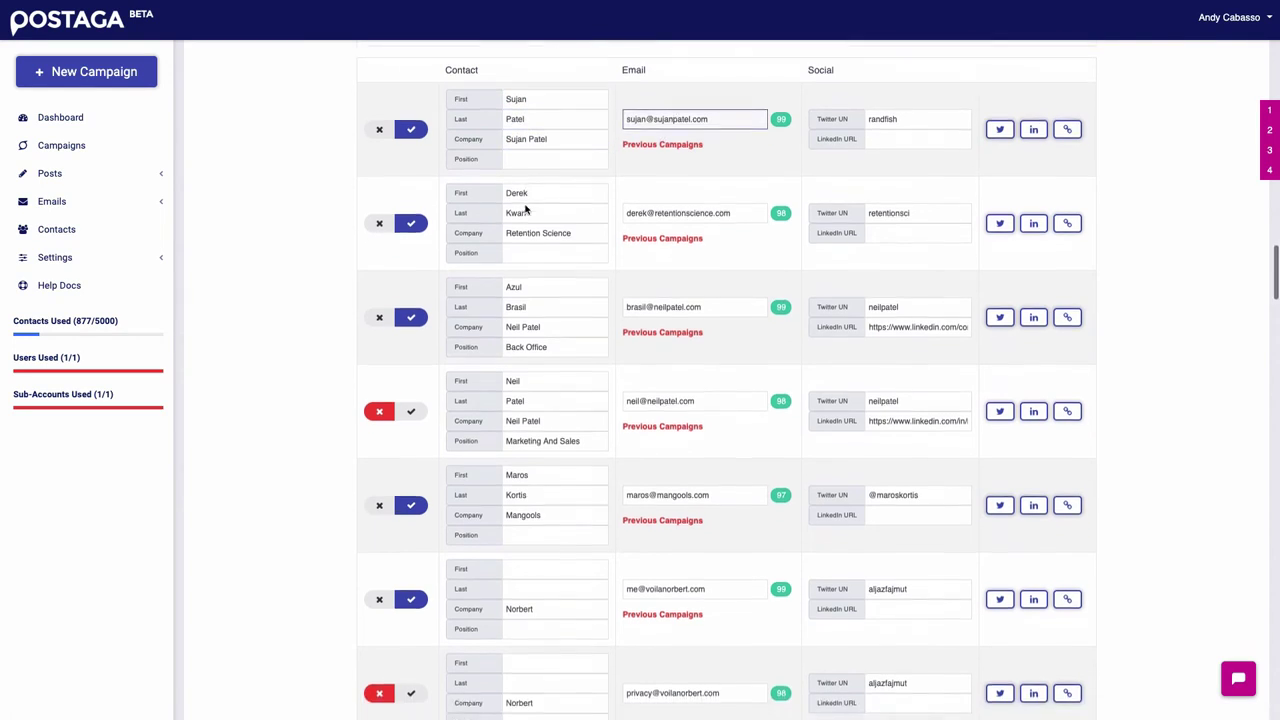
pyautogui.scroll(-8, 525, 205)
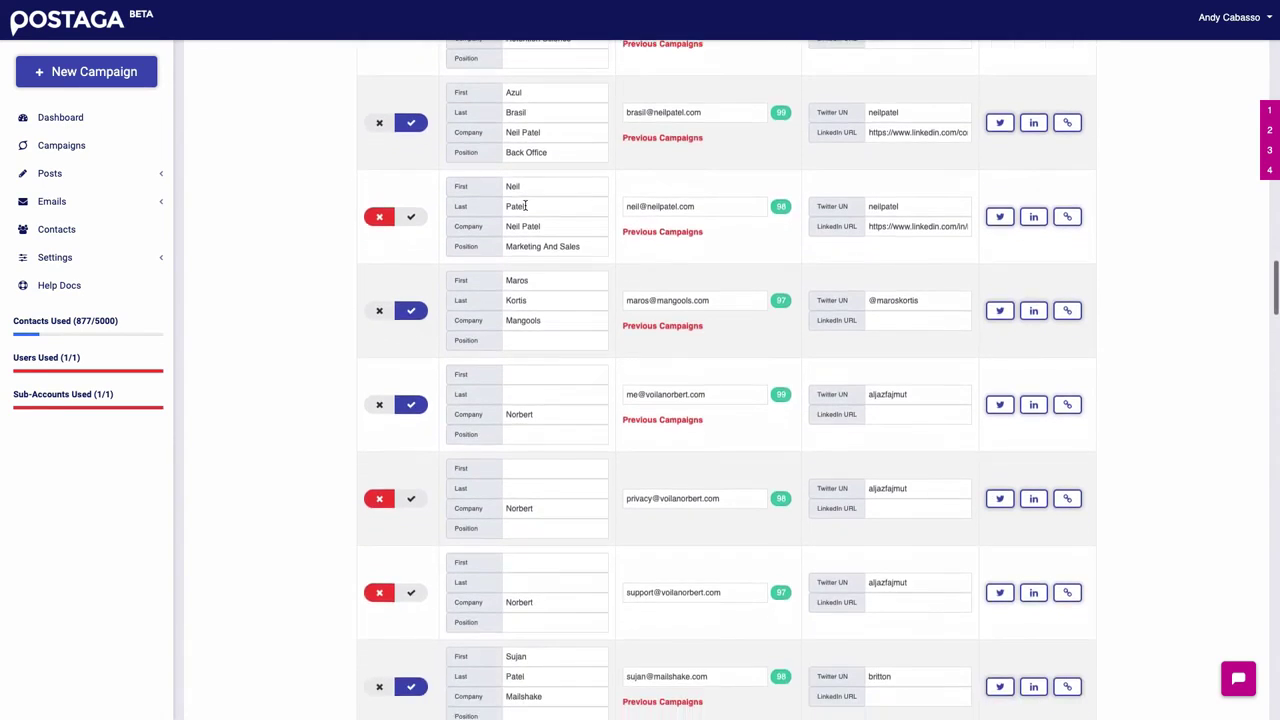
pyautogui.scroll(-8, 525, 207)
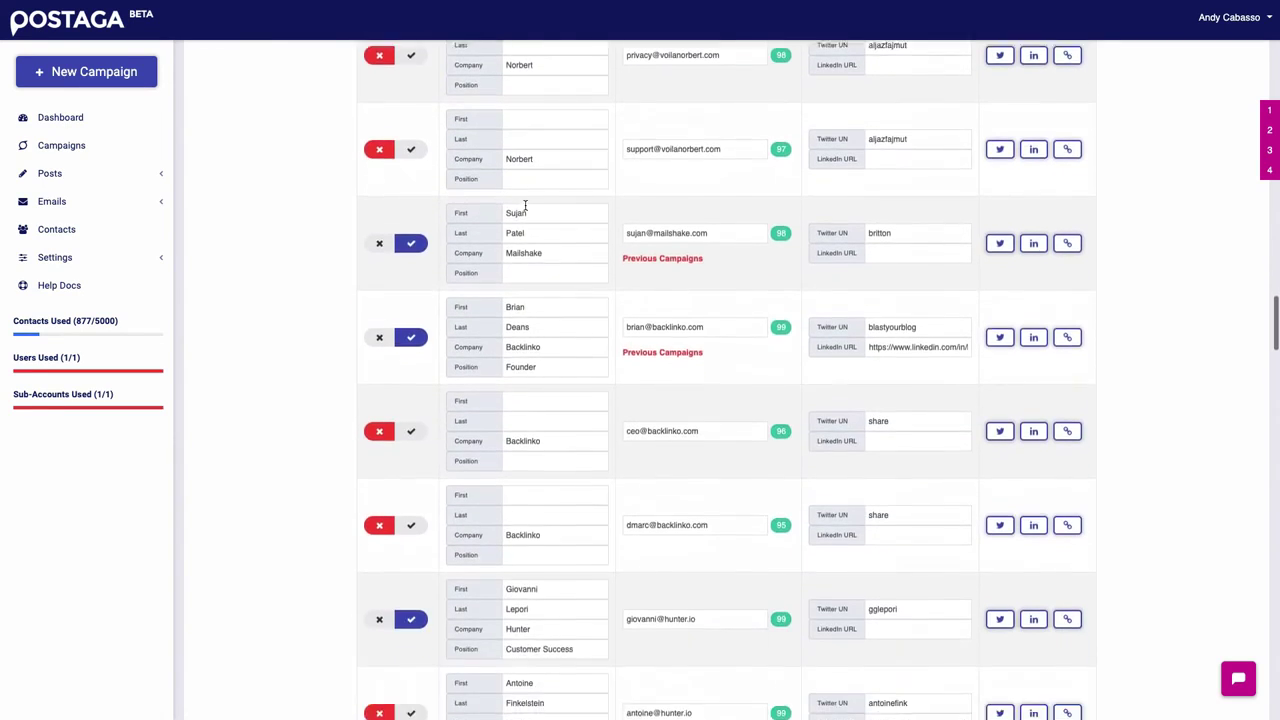
pyautogui.scroll(-10, 525, 205)
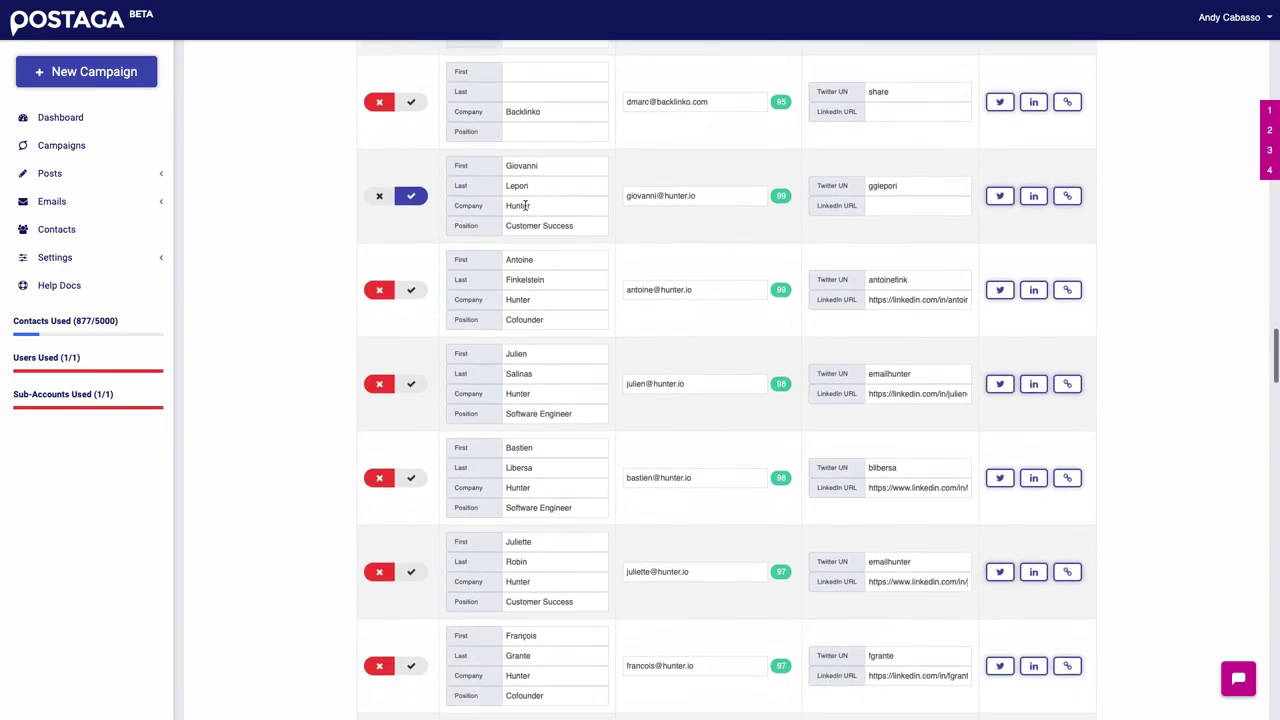
pyautogui.scroll(-11, 525, 205)
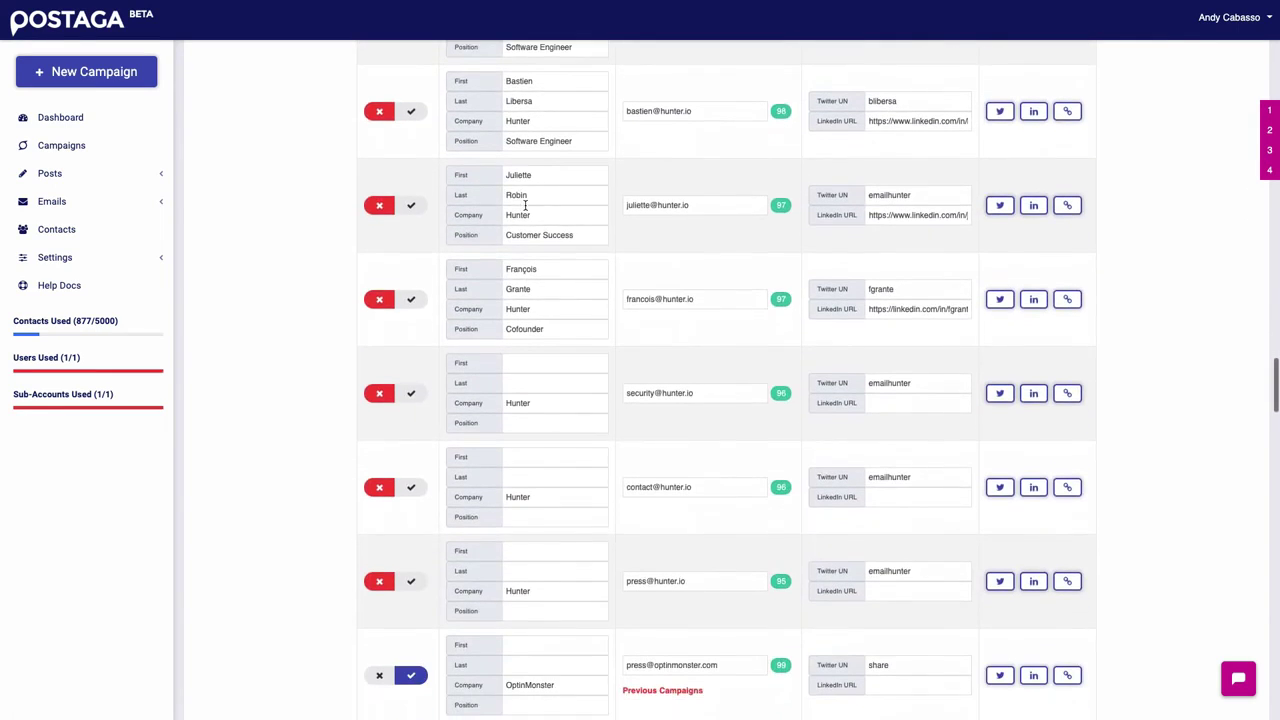
pyautogui.scroll(-20, 525, 205)
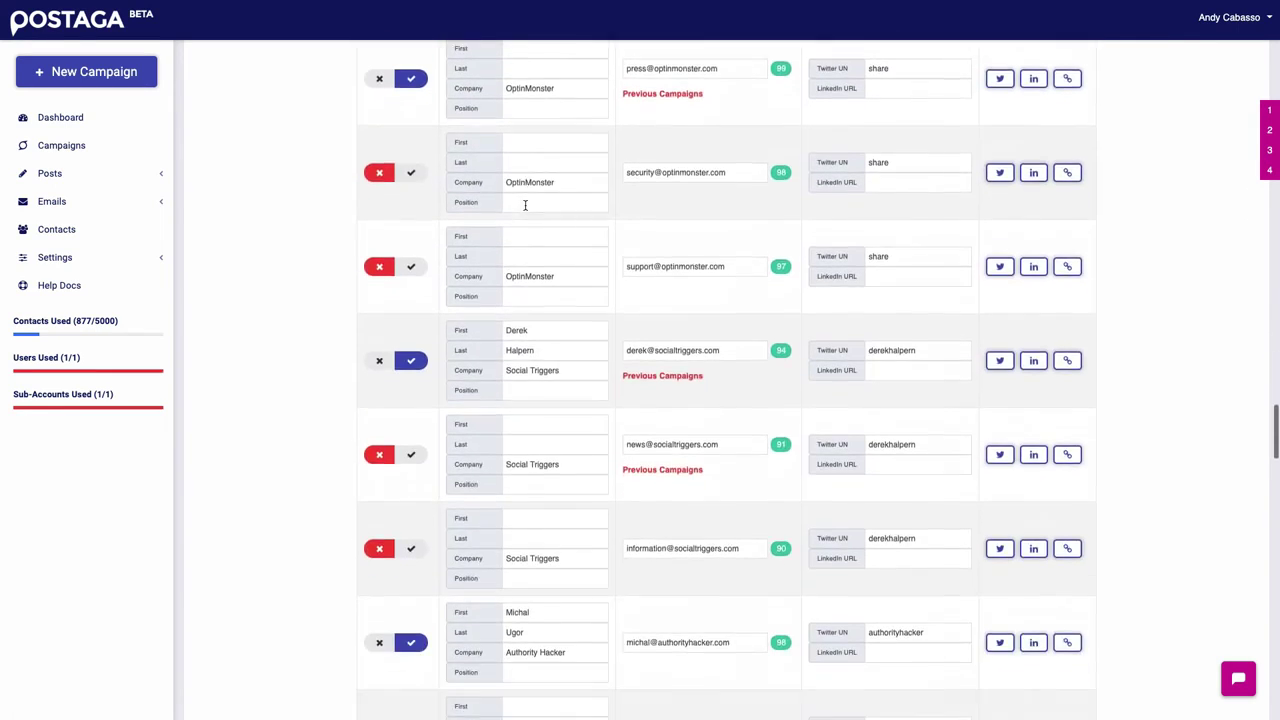
pyautogui.scroll(-20, 525, 205)
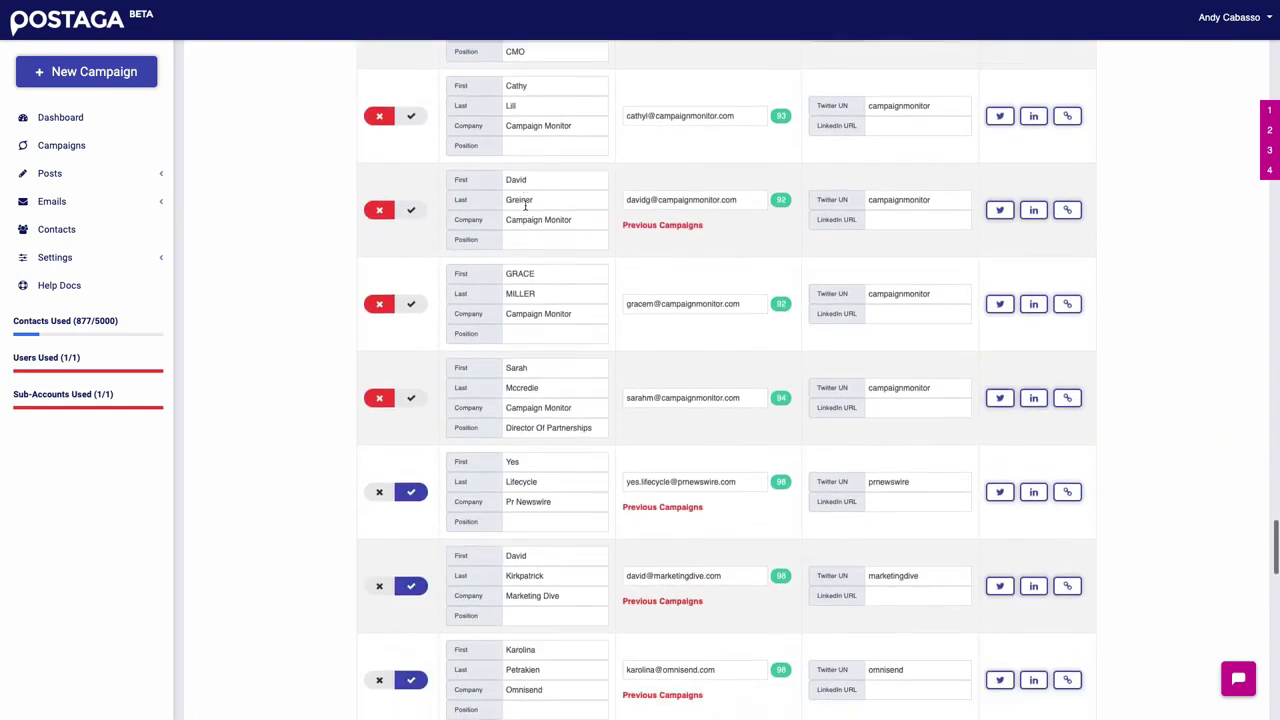
pyautogui.scroll(-12, 525, 205)
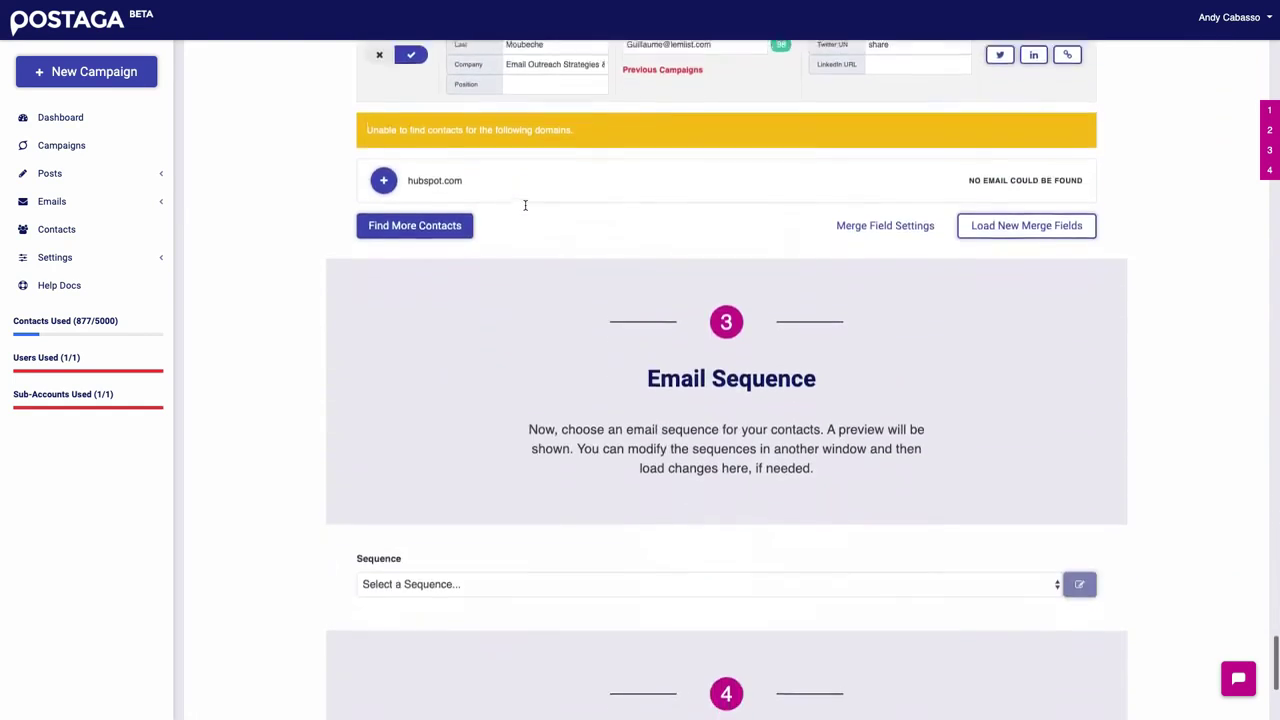
# Step: Choose the Mention Campaign email sequence for the contacts and review its scheduled emails and waits
pyautogui.scroll(-1, 525, 209)
pyautogui.click(450, 421)
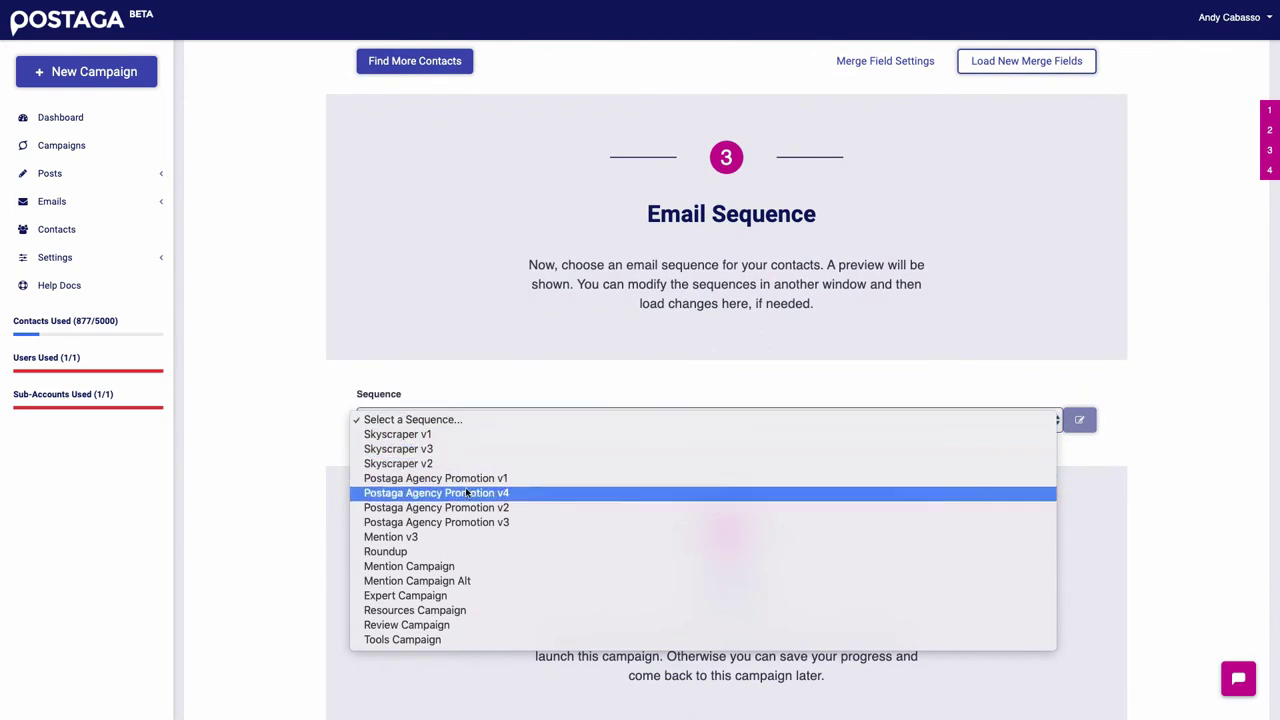
pyautogui.click(471, 567)
pyautogui.scroll(-3, 538, 334)
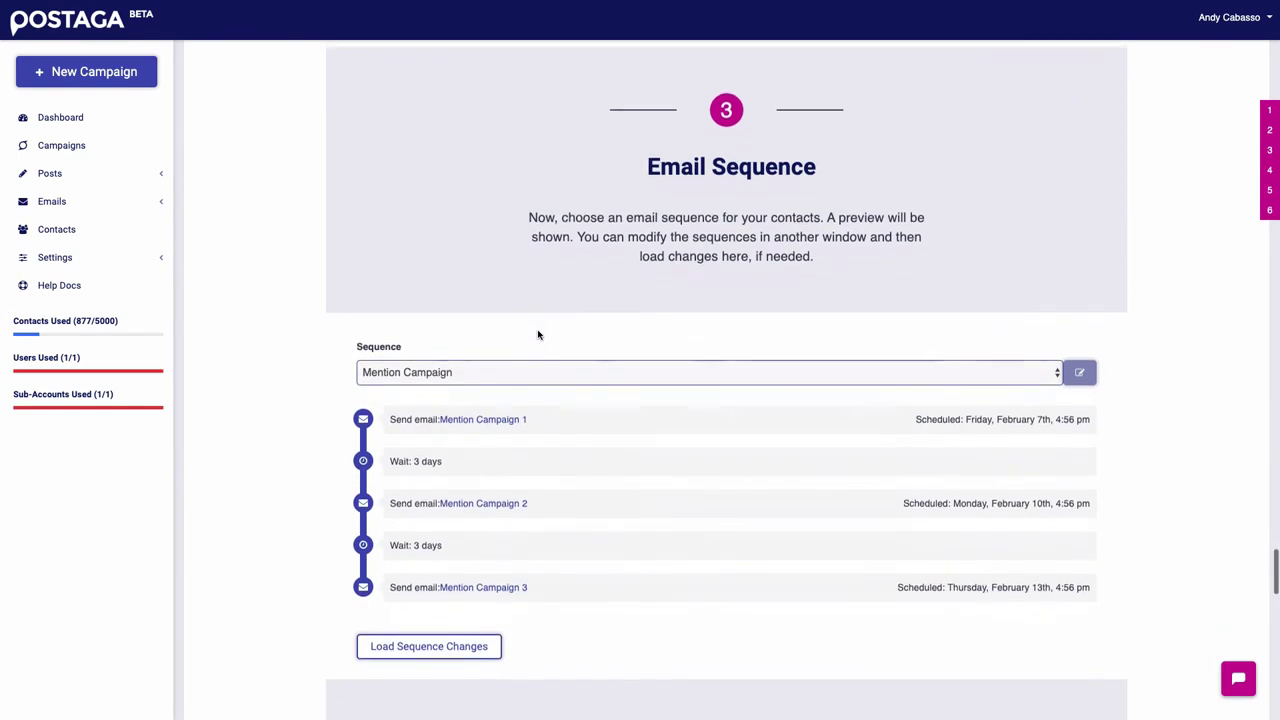
pyautogui.scroll(-1, 520, 397)
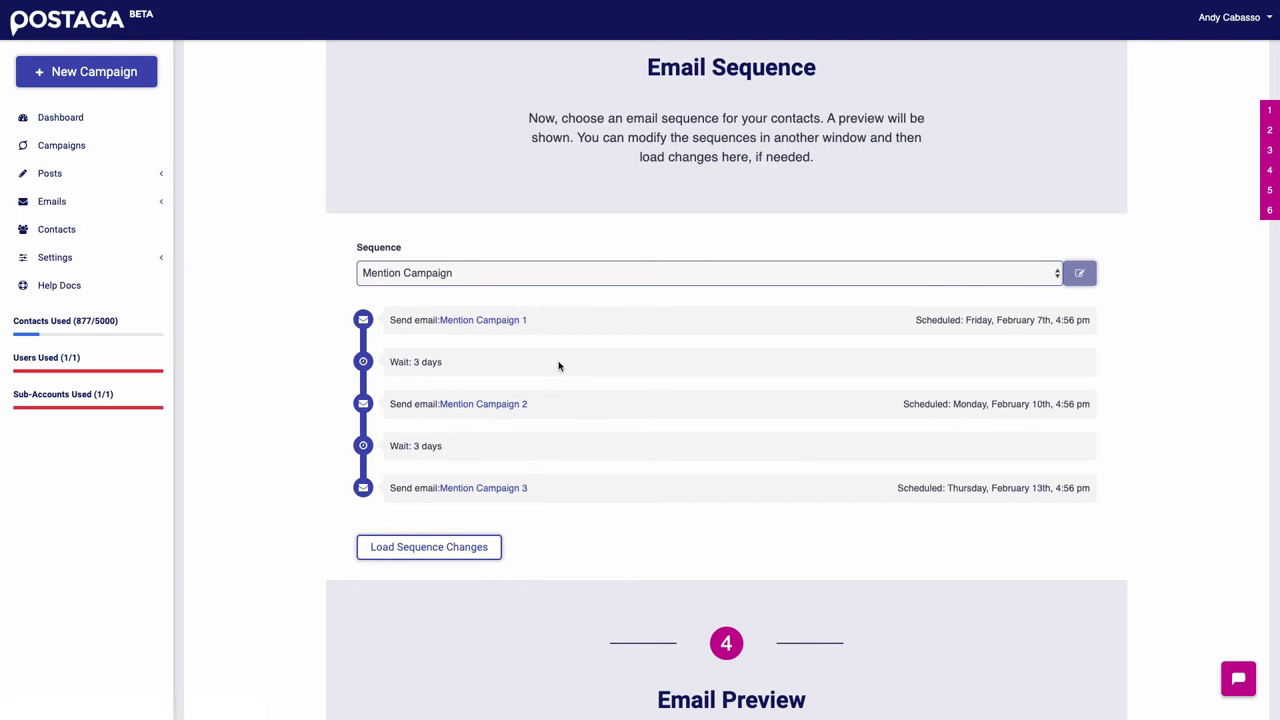
pyautogui.scroll(-1, 559, 366)
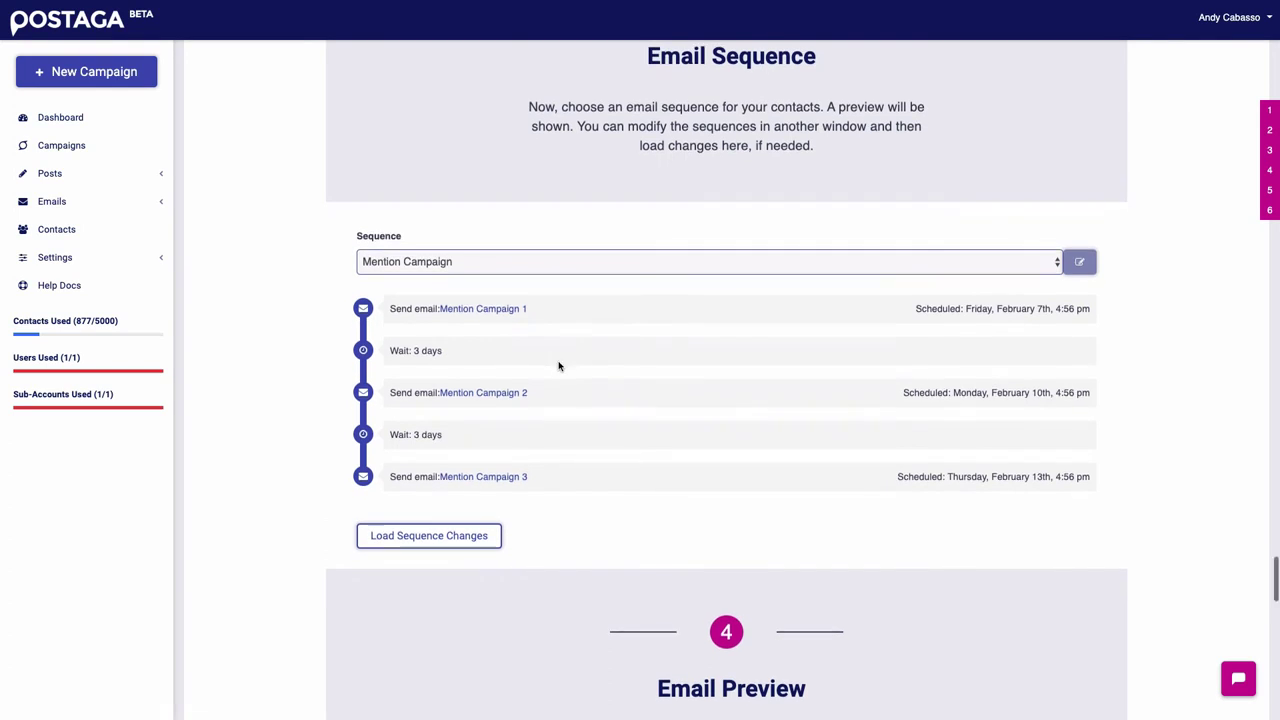
pyautogui.scroll(1, 559, 366)
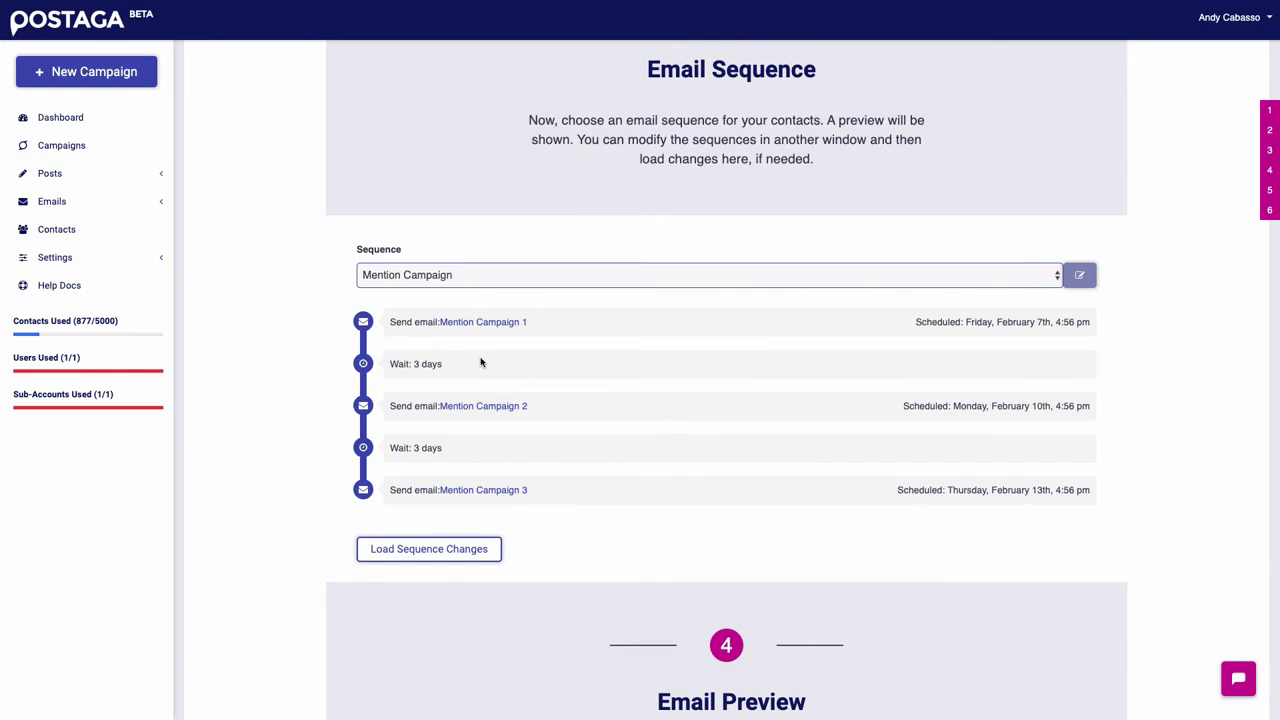
# Step: Preview all three Mention Campaign emails as addressed to the first contact, ending on Mention Campaign 1
pyautogui.scroll(-1, 480, 362)
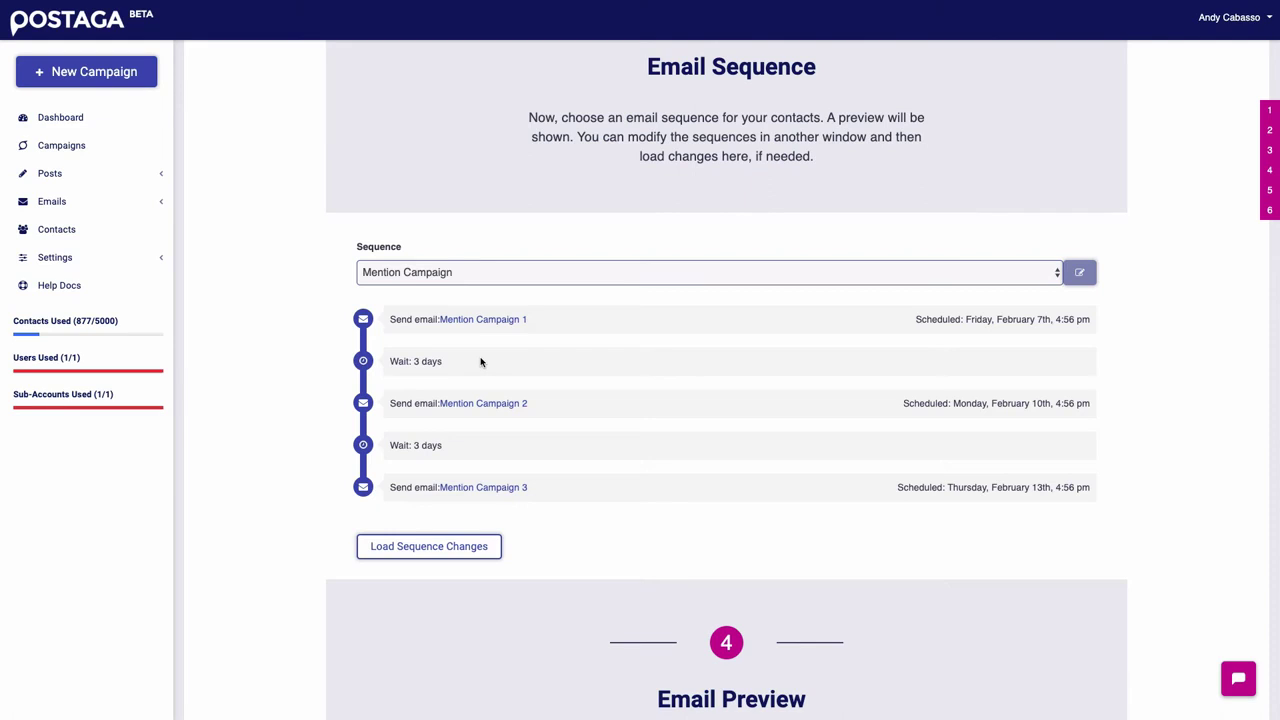
pyautogui.scroll(-5, 480, 362)
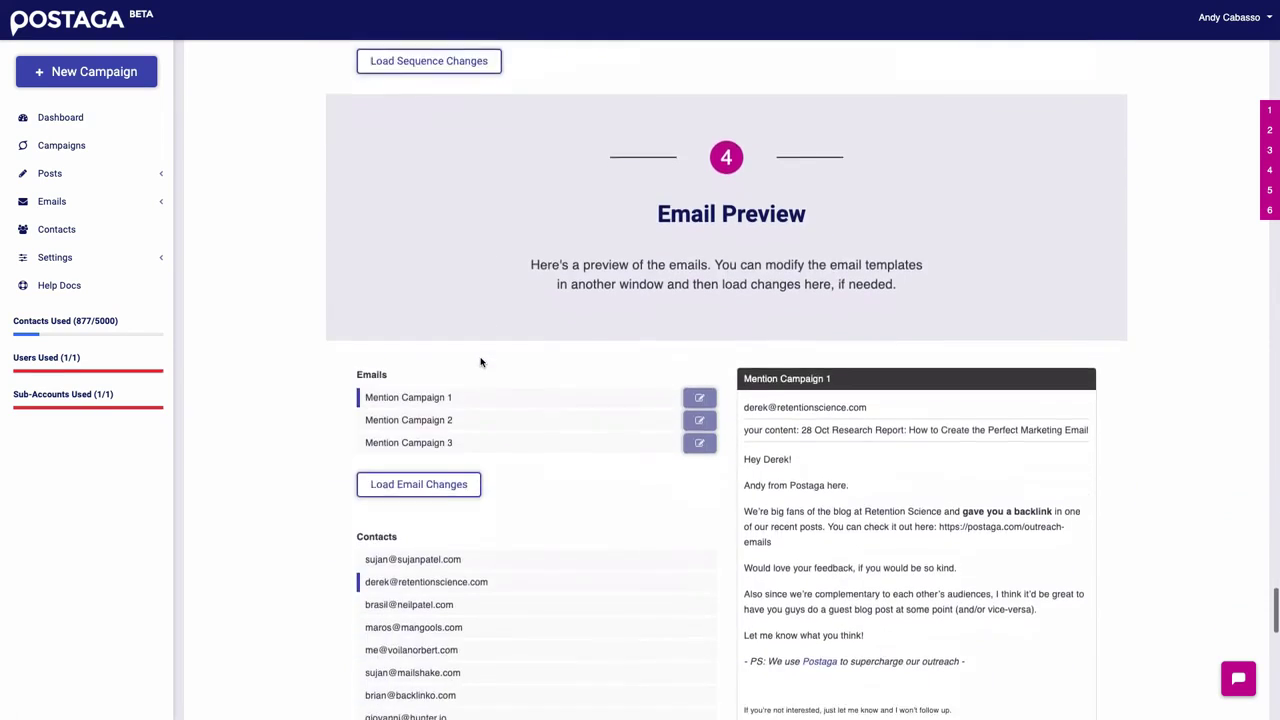
pyautogui.scroll(-3, 481, 363)
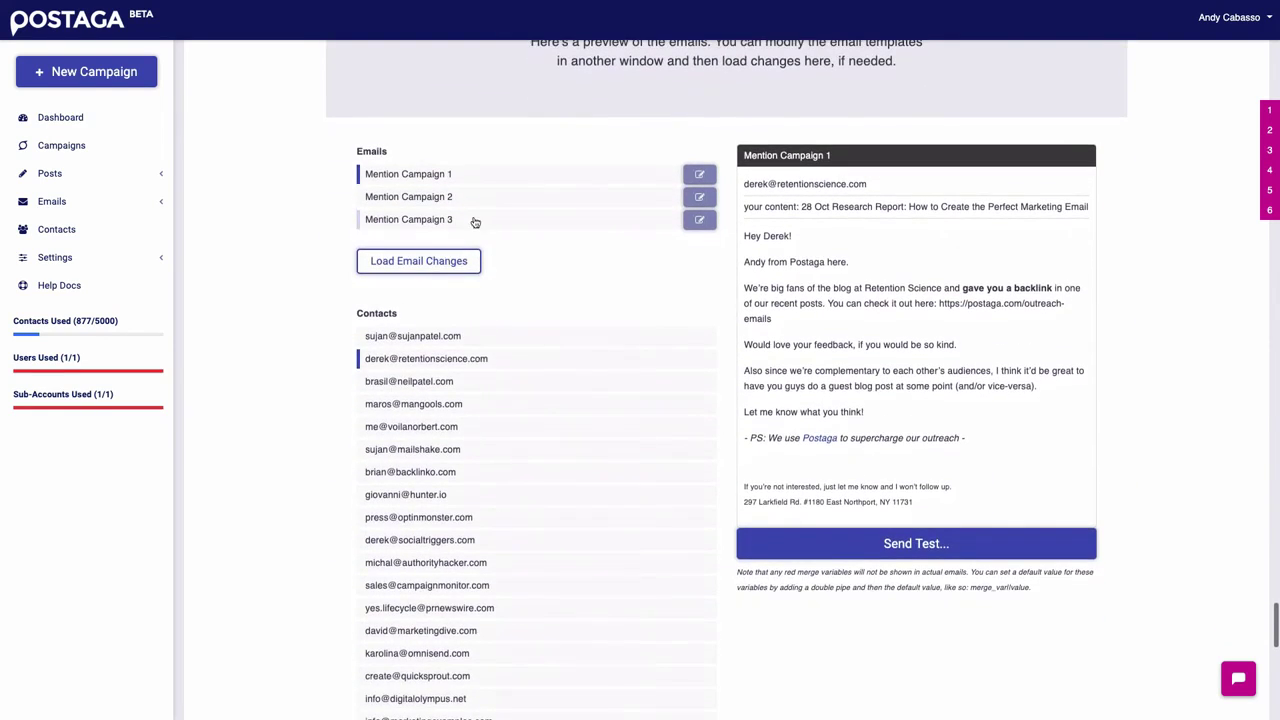
pyautogui.click(449, 337)
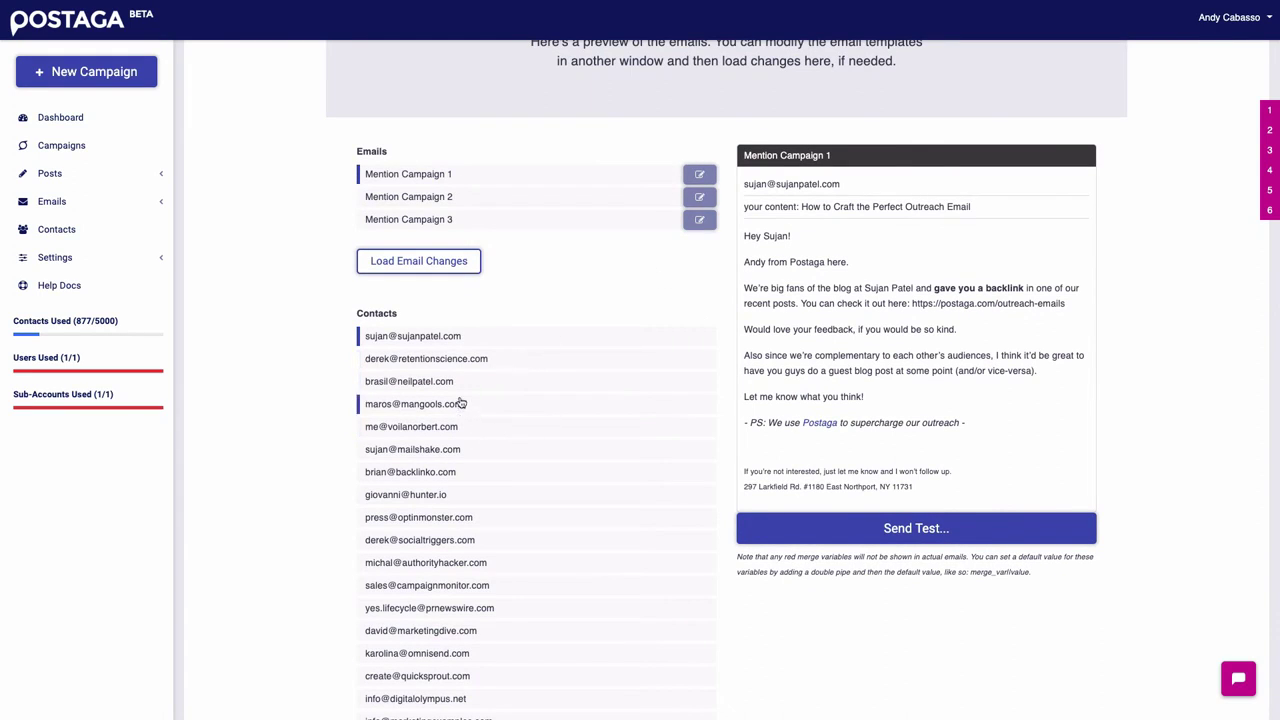
pyautogui.moveTo(867, 249)
pyautogui.click(469, 200)
pyautogui.click(469, 218)
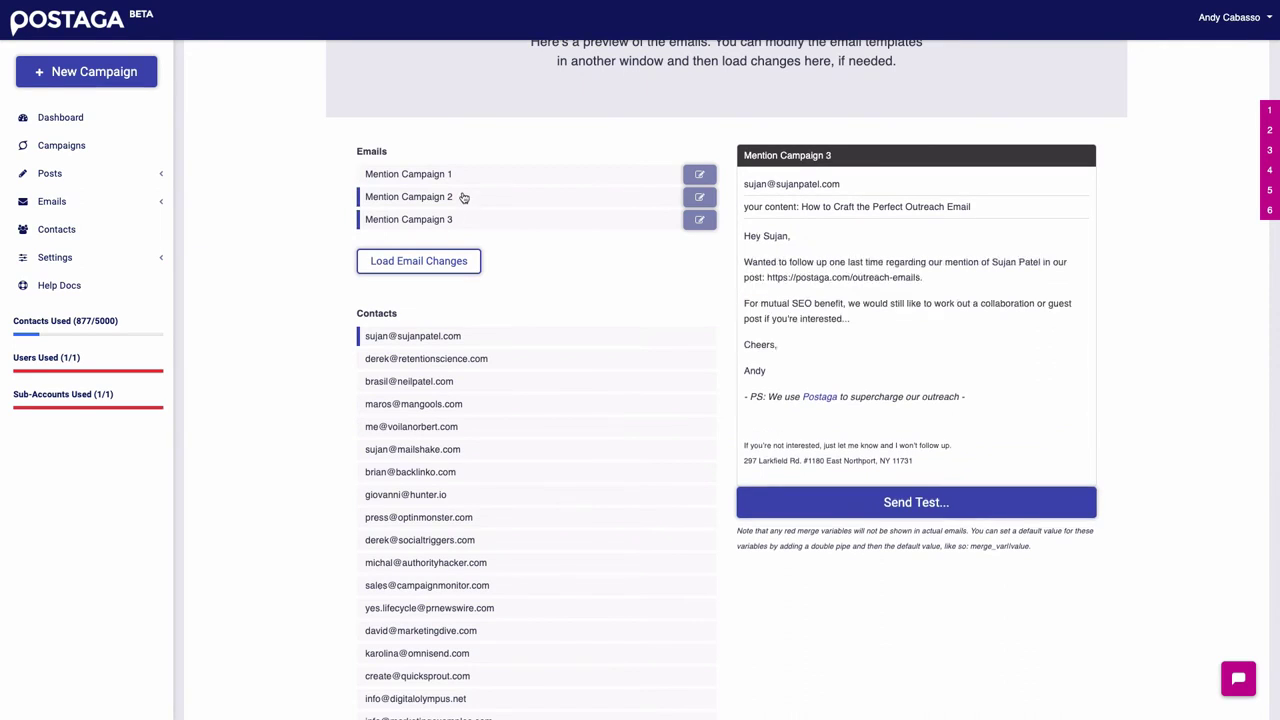
pyautogui.click(463, 198)
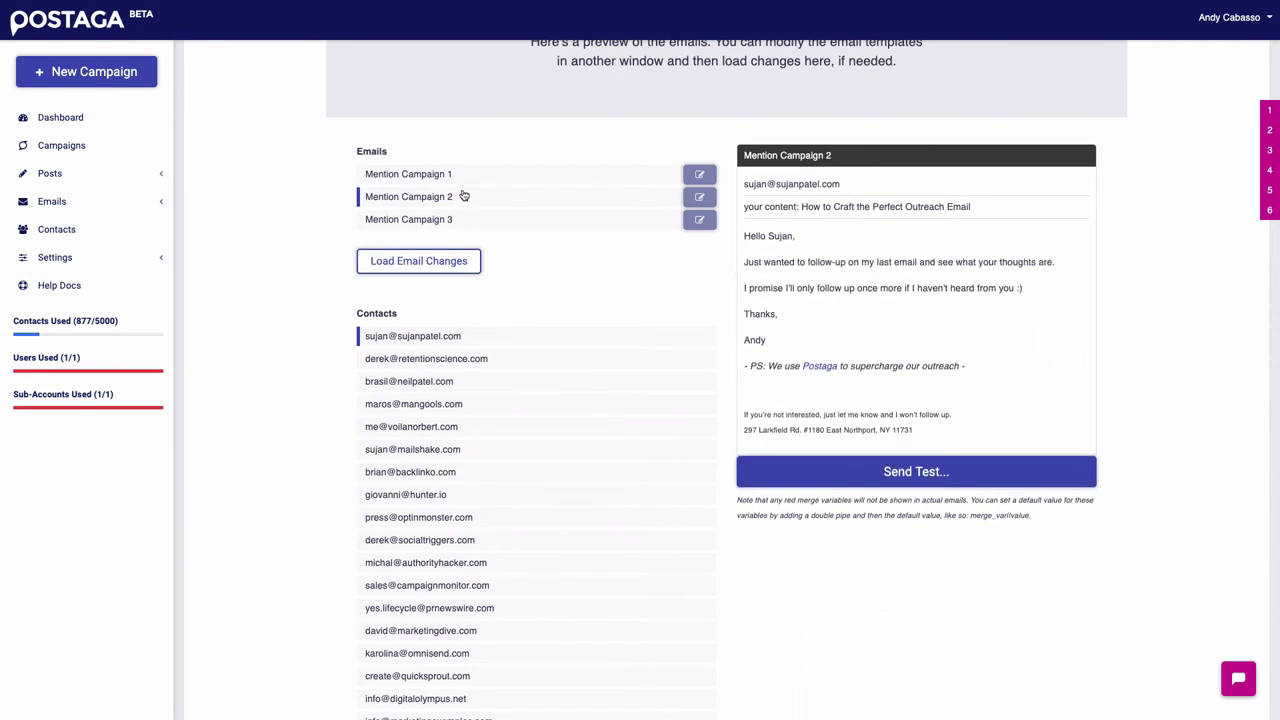
pyautogui.click(464, 180)
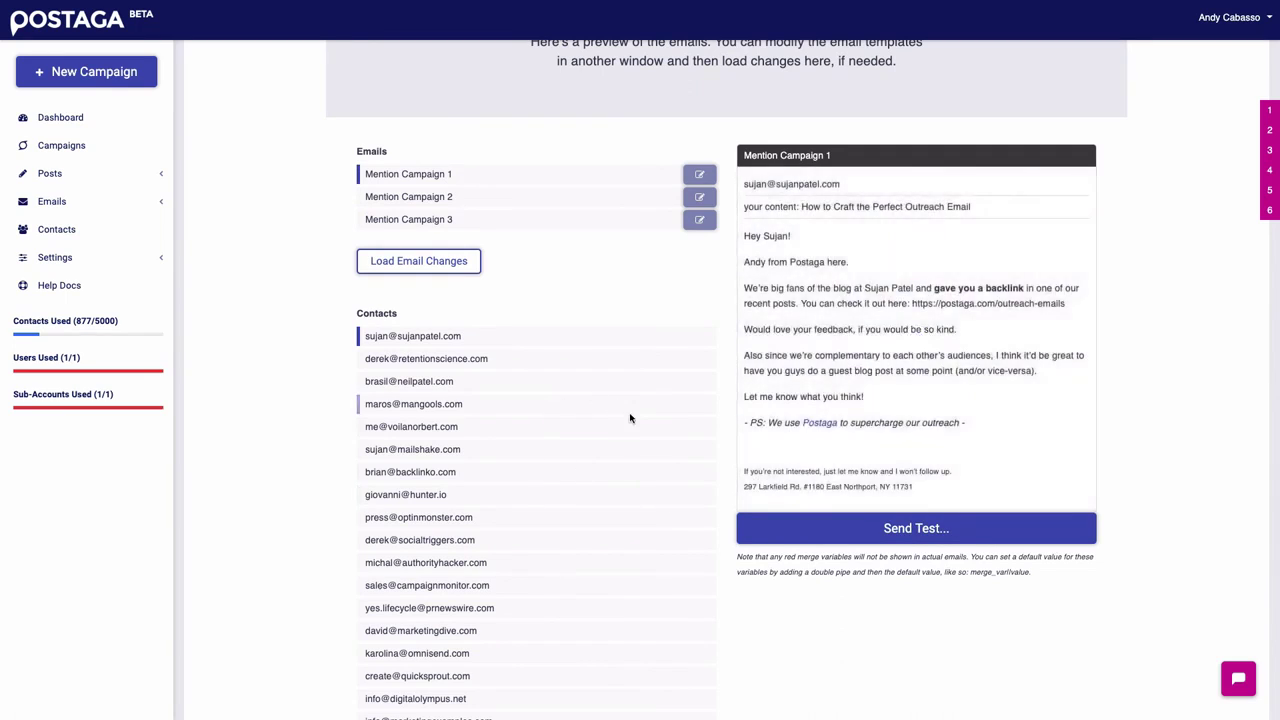
pyautogui.click(684, 522)
# Step: Open the first contact's Mention Campaign 1 email for individual editing and copy the first page snippet, beginning "Bloggers vary"
pyautogui.moveTo(872, 428)
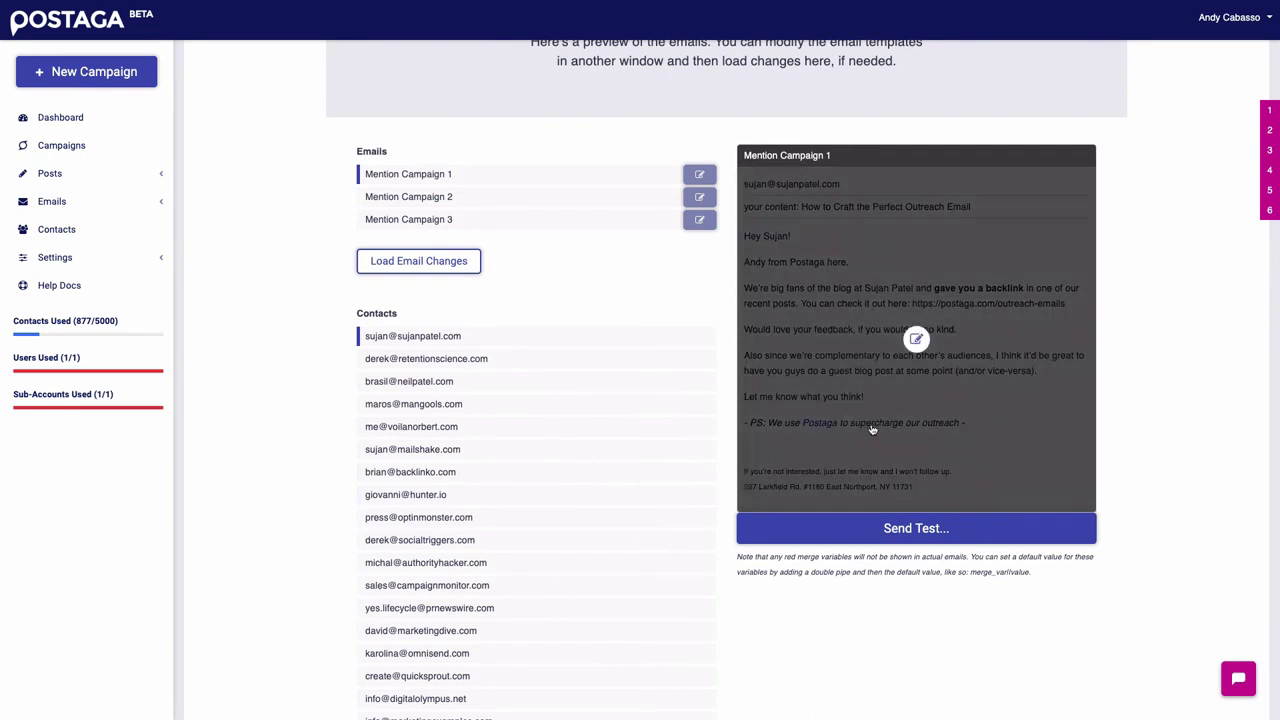
pyautogui.click(918, 339)
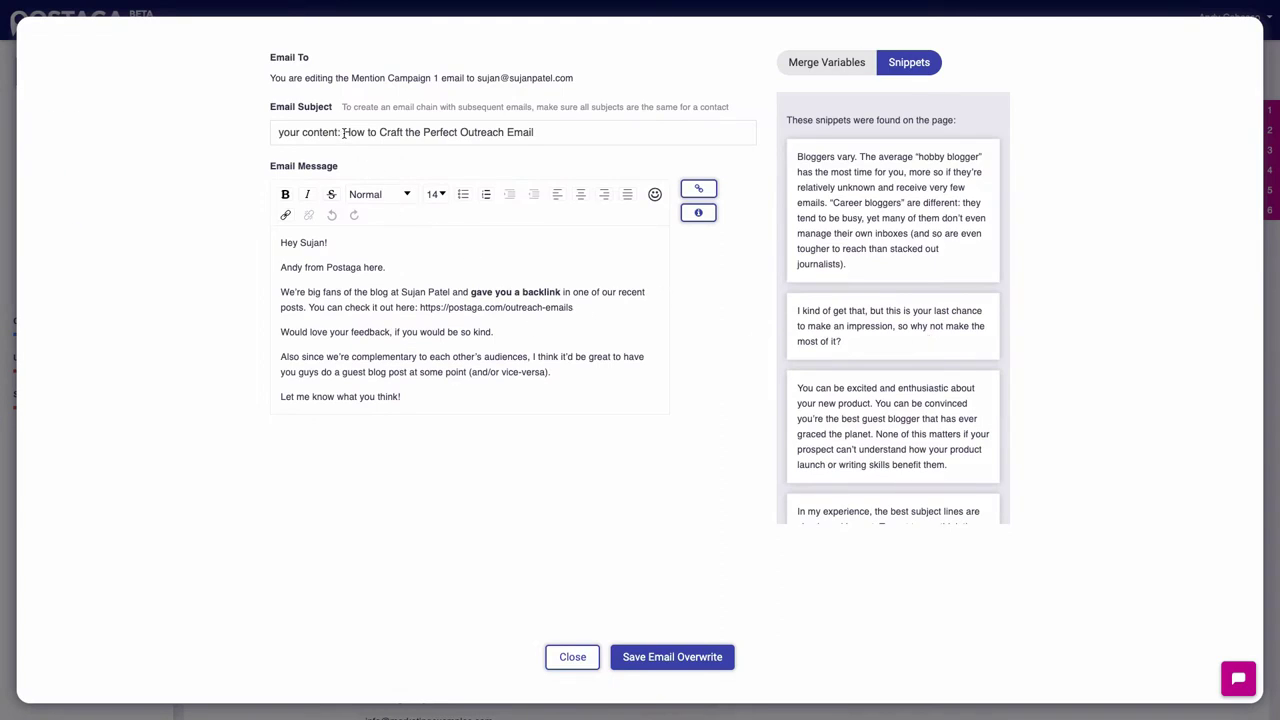
pyautogui.moveTo(343, 134); pyautogui.dragTo(562, 131)
pyautogui.click(562, 131)
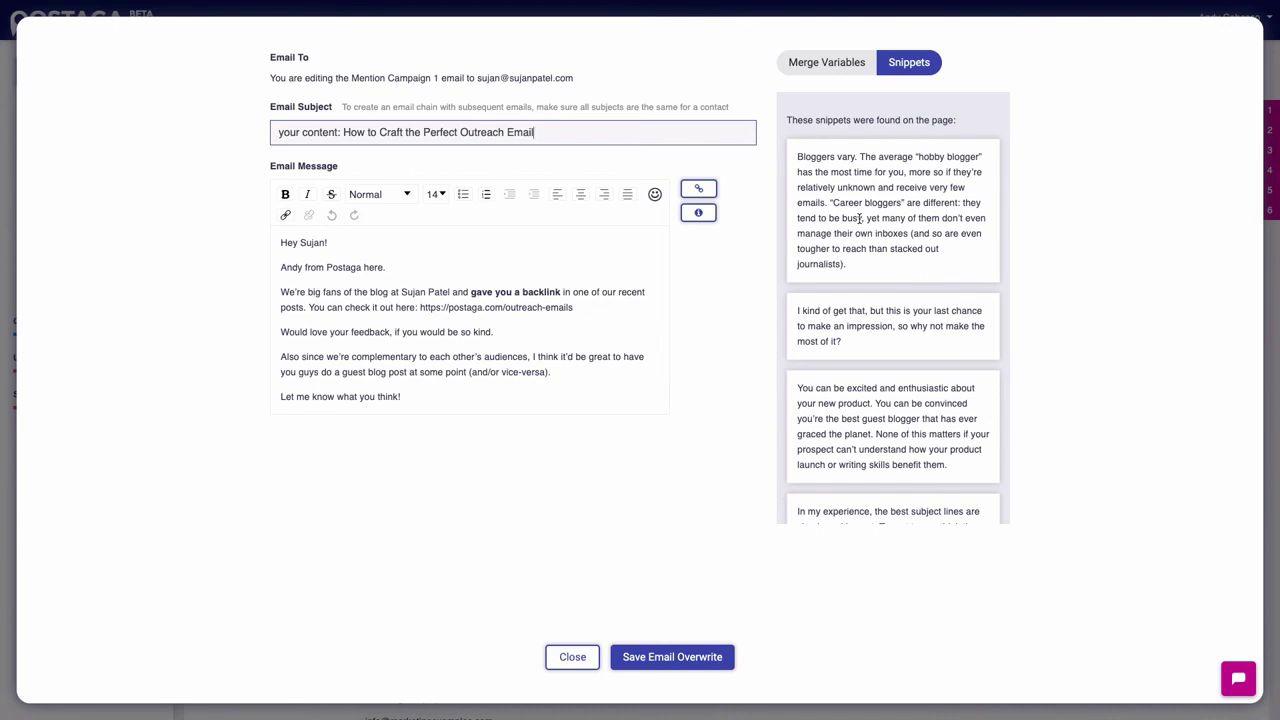
pyautogui.tripleClick(862, 183)
pyautogui.hotkey('ctrl', 'c')
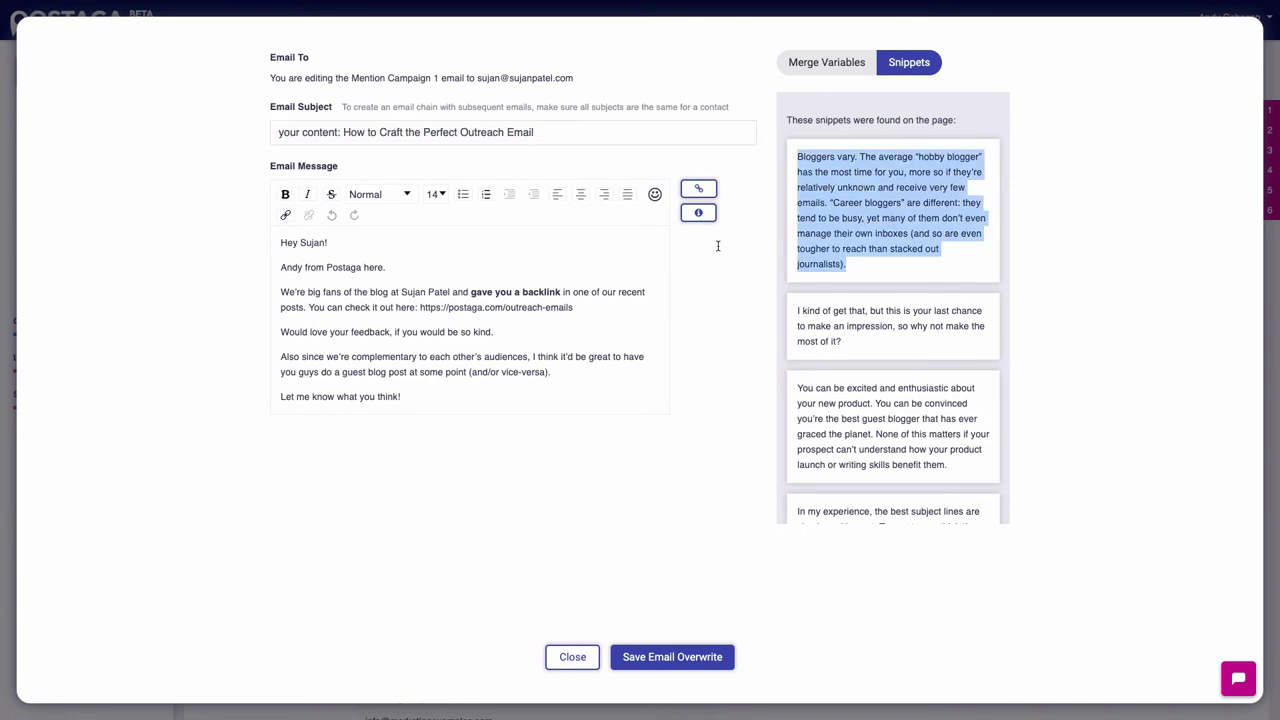
# Step: Add "I liked this part:" followed by the copied snippet as a new paragraph after the feedback sentence, and save the email overwrite
pyautogui.click(549, 337)
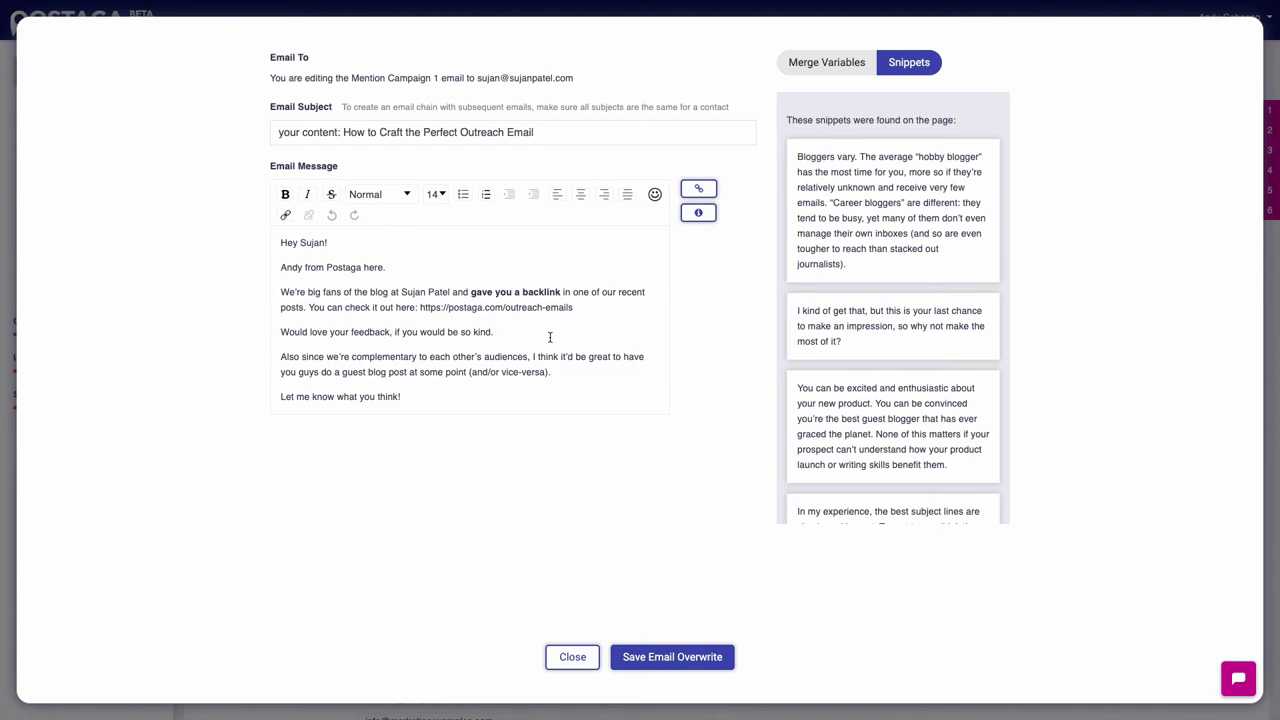
pyautogui.press('Return')
pyautogui.write('I like')
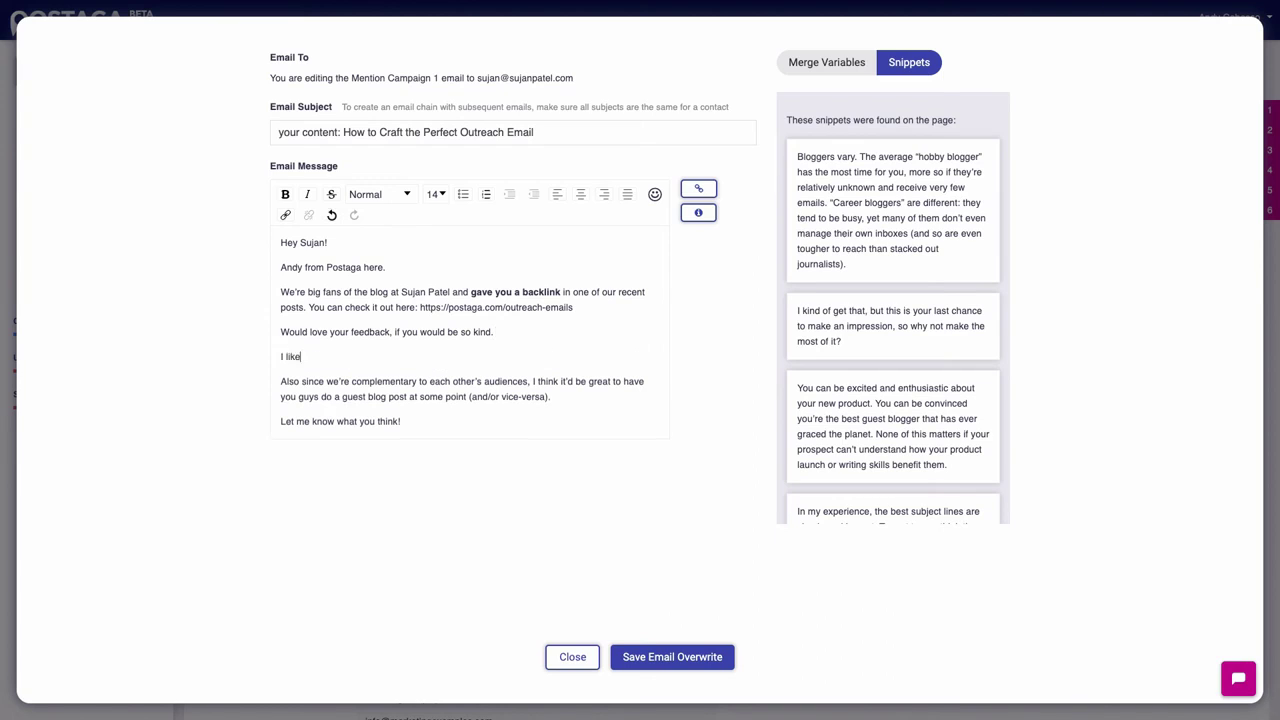
pyautogui.write('d this part:')
pyautogui.hotkey('ctrl', 'v')
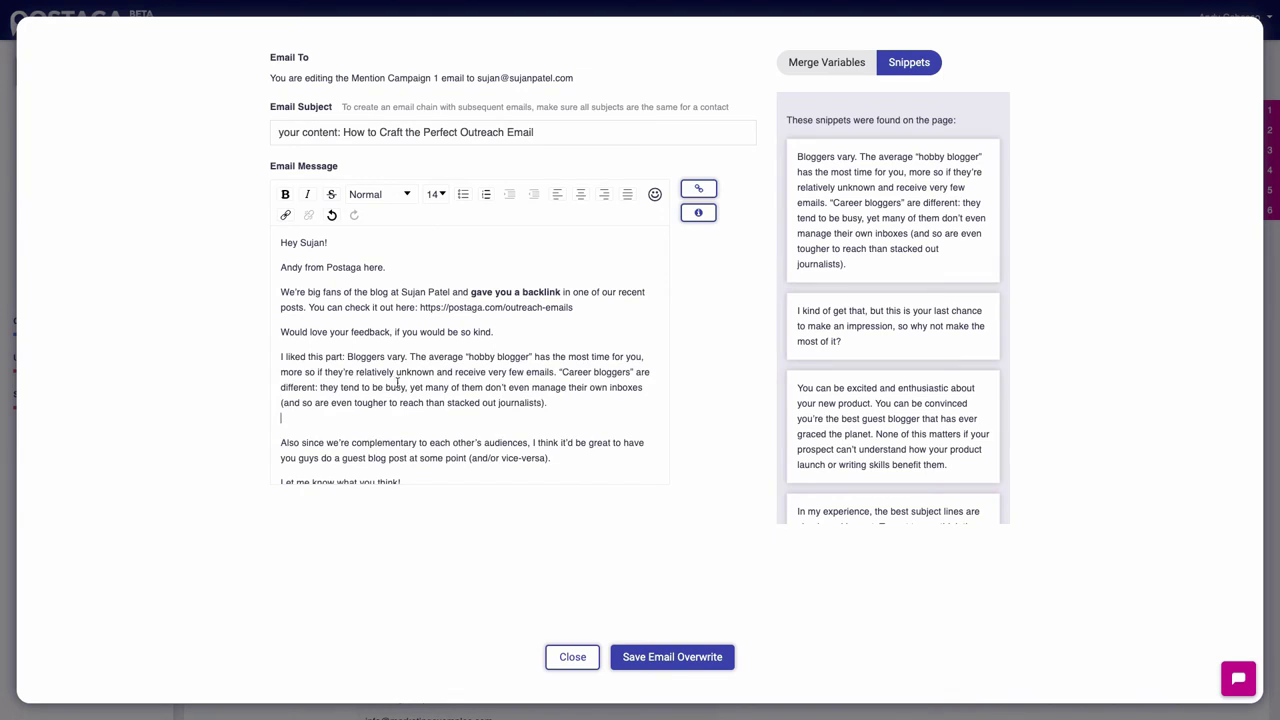
pyautogui.click(666, 660)
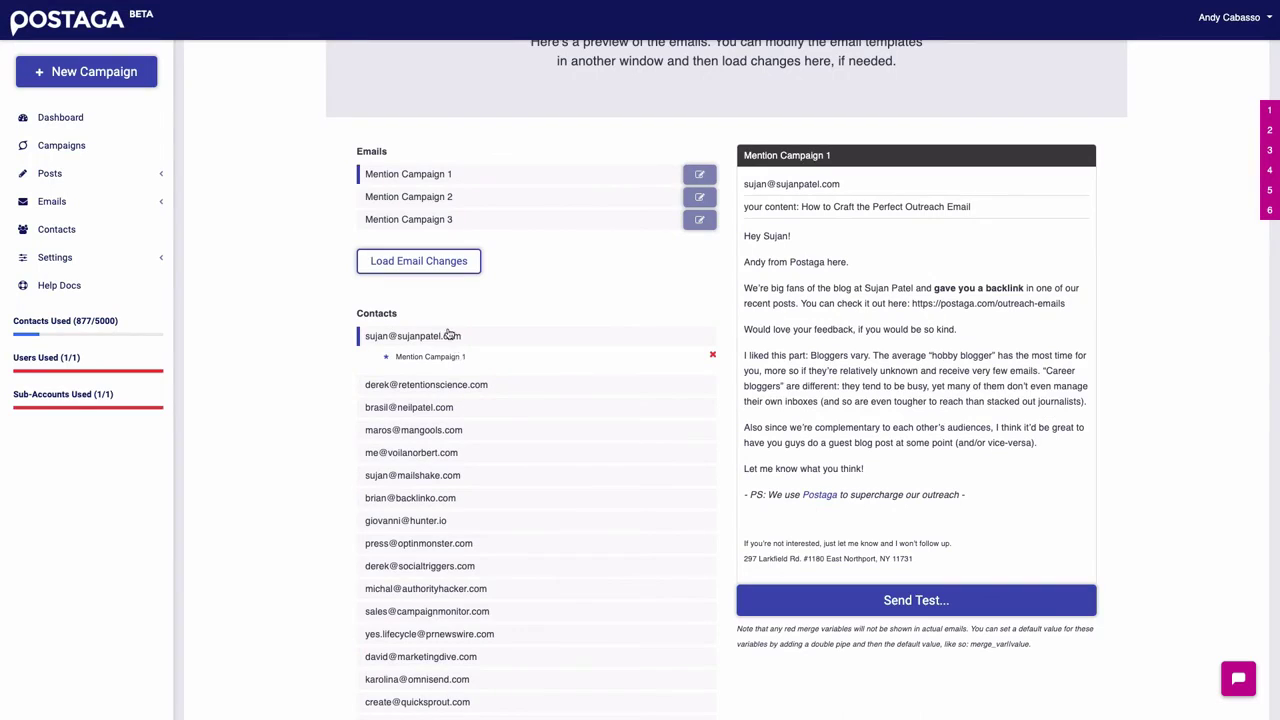
# Step: Compare the first contact's customized Mention Campaign 1 preview with the third contact's preview
pyautogui.click(545, 340)
pyautogui.click(558, 409)
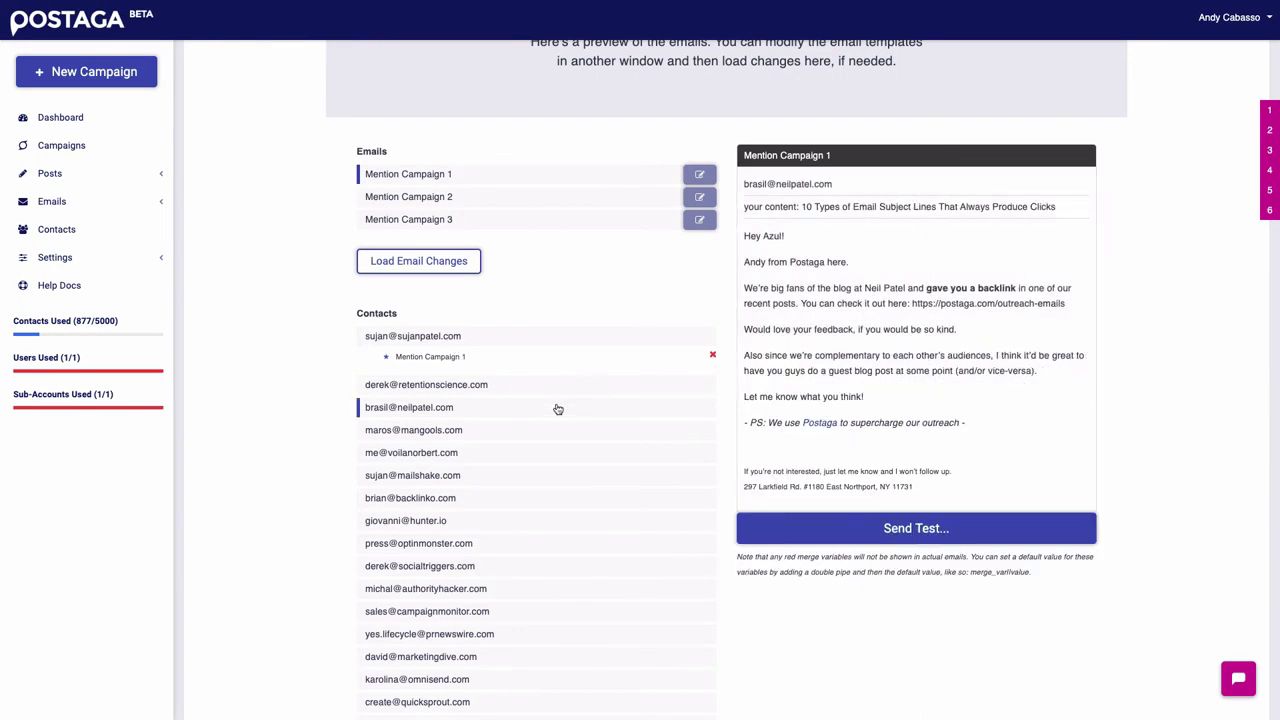
pyautogui.click(523, 342)
pyautogui.moveTo(876, 372)
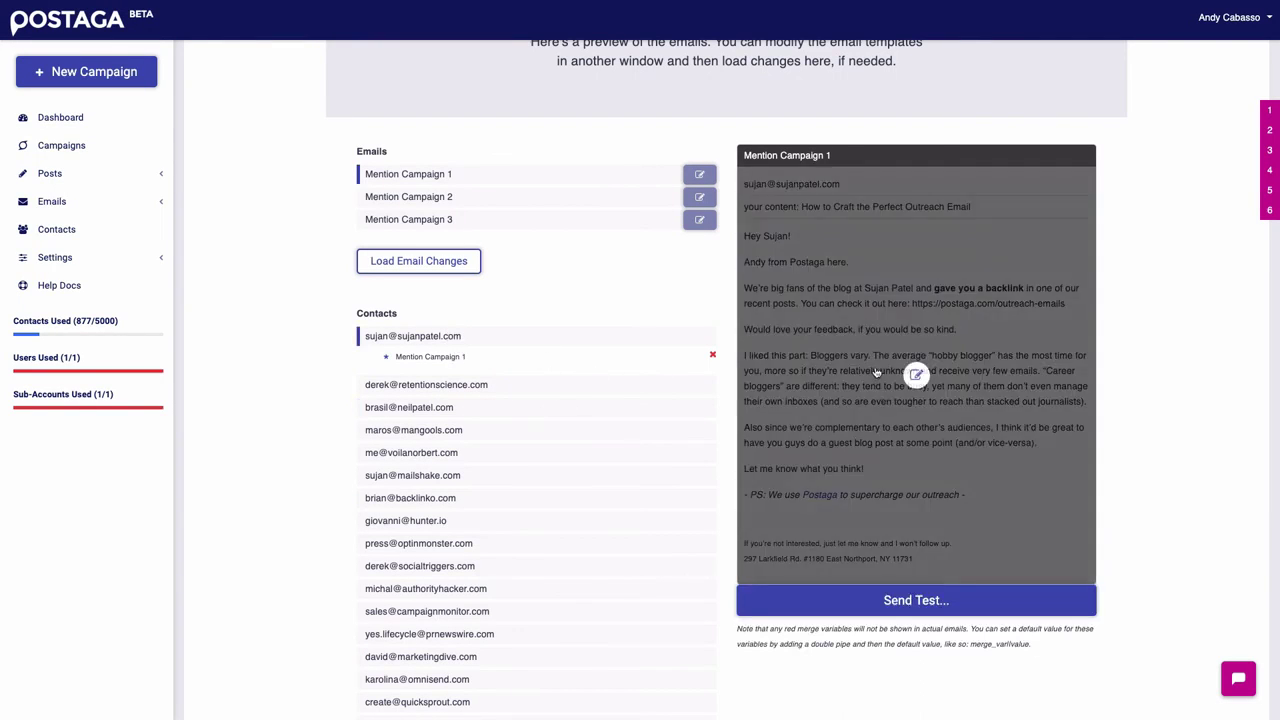
pyautogui.scroll(-1, 574, 318)
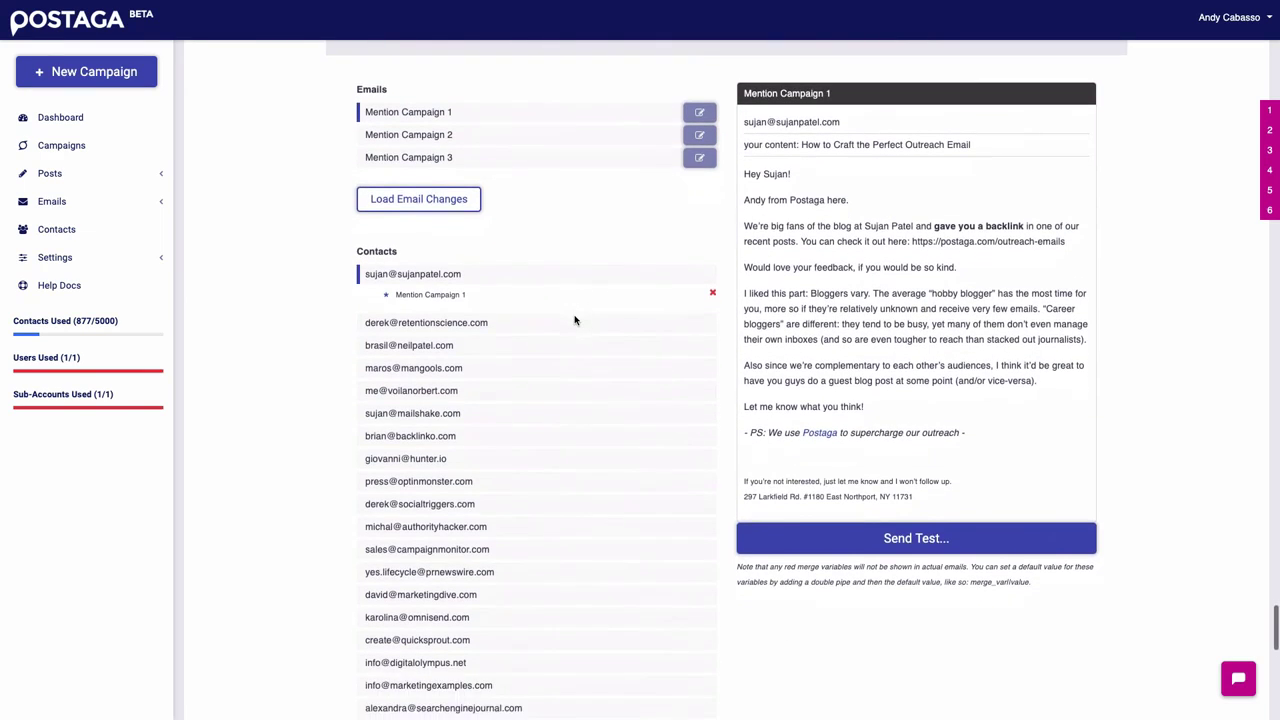
pyautogui.moveTo(872, 453)
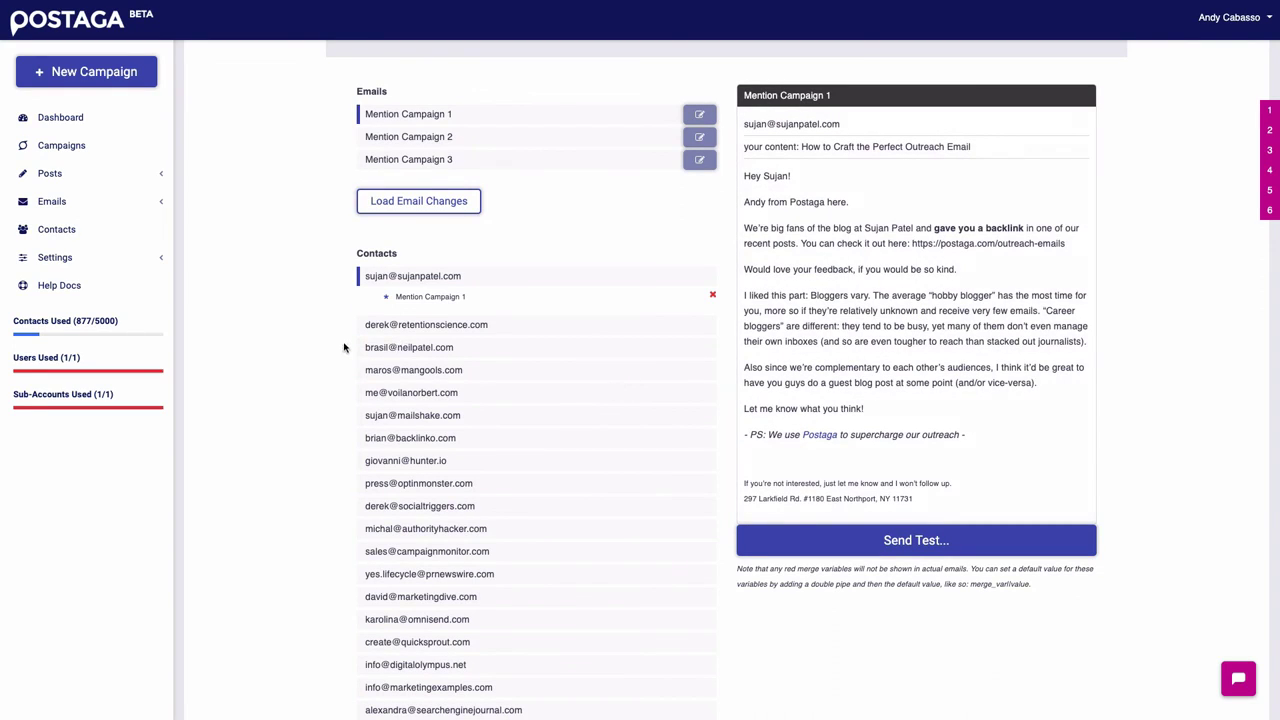
pyautogui.scroll(-1, 345, 345)
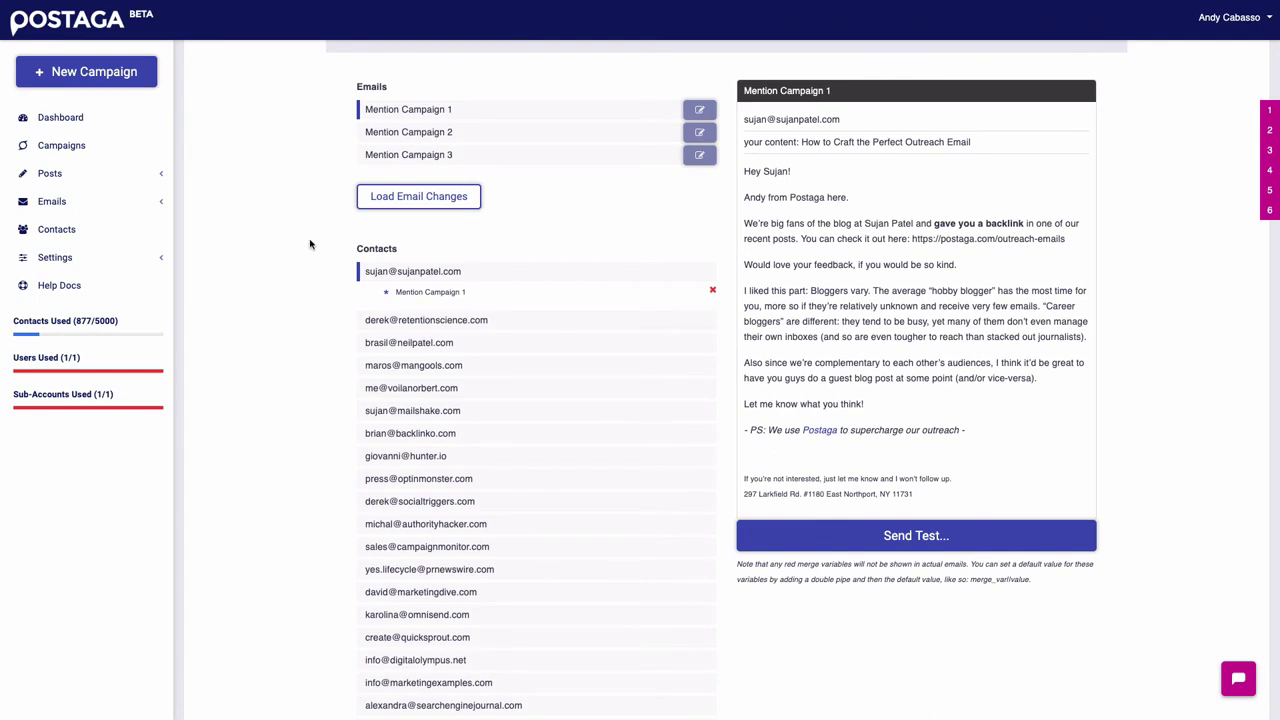
pyautogui.scroll(-1, 310, 244)
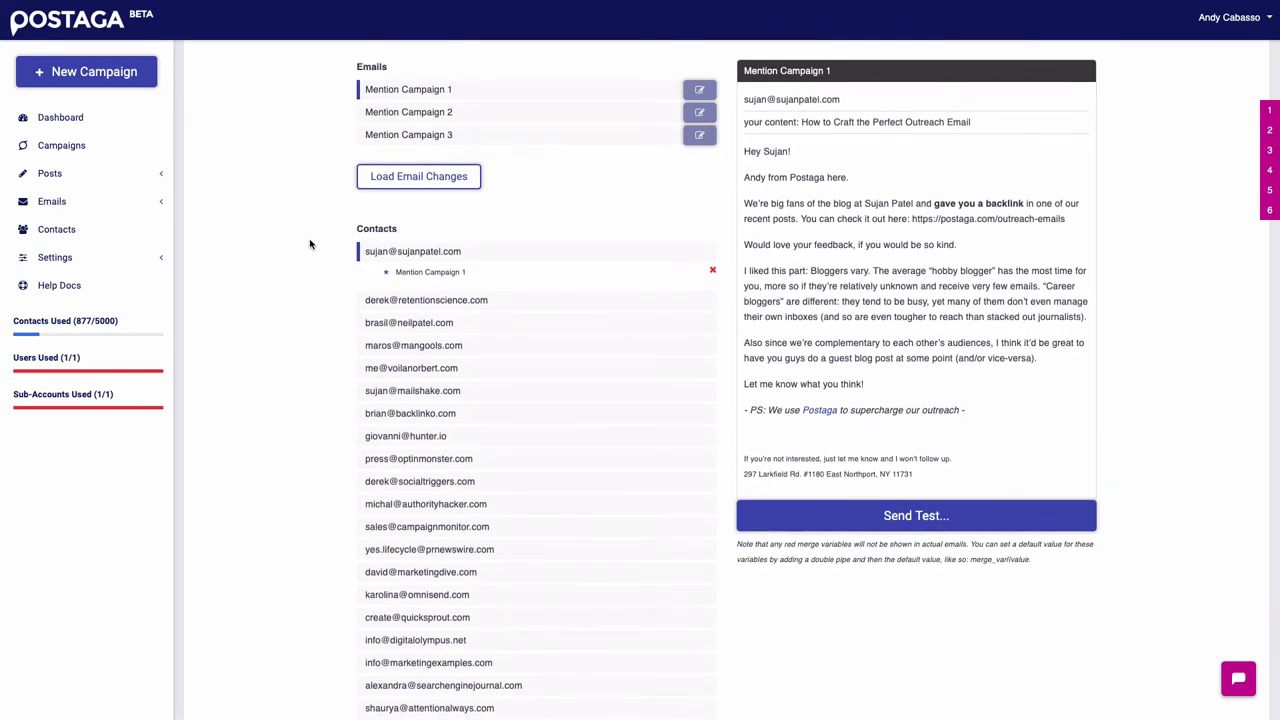
# Step: In the campaign's sending rules, switch Schedule off and back on, and try Testing Mode with its testing email field before disabling it
pyautogui.scroll(-5, 310, 244)
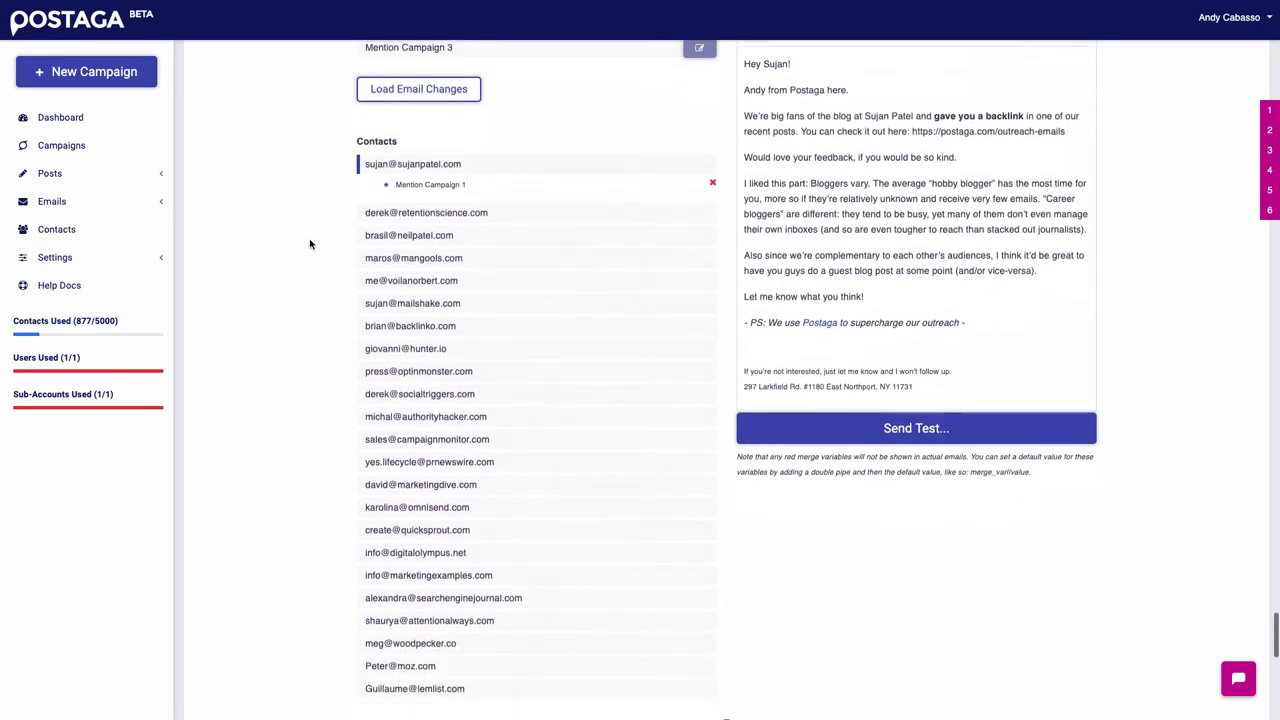
pyautogui.scroll(-3, 310, 244)
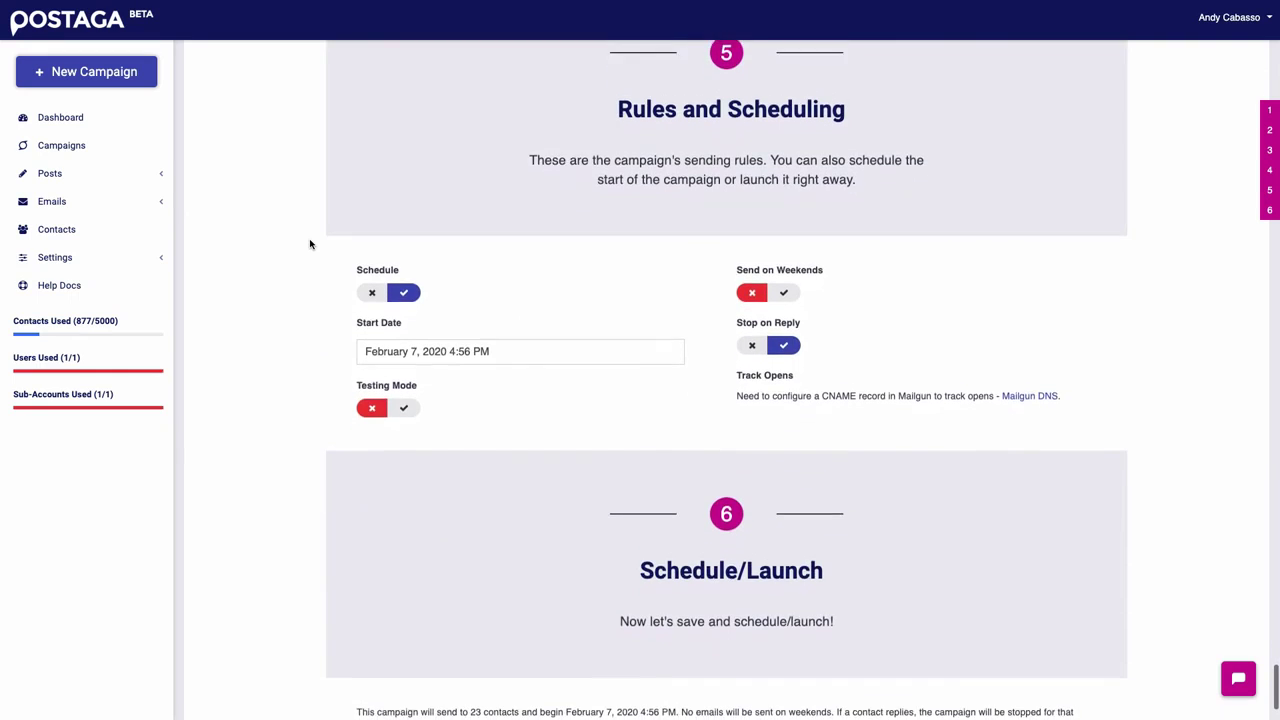
pyautogui.scroll(1, 310, 244)
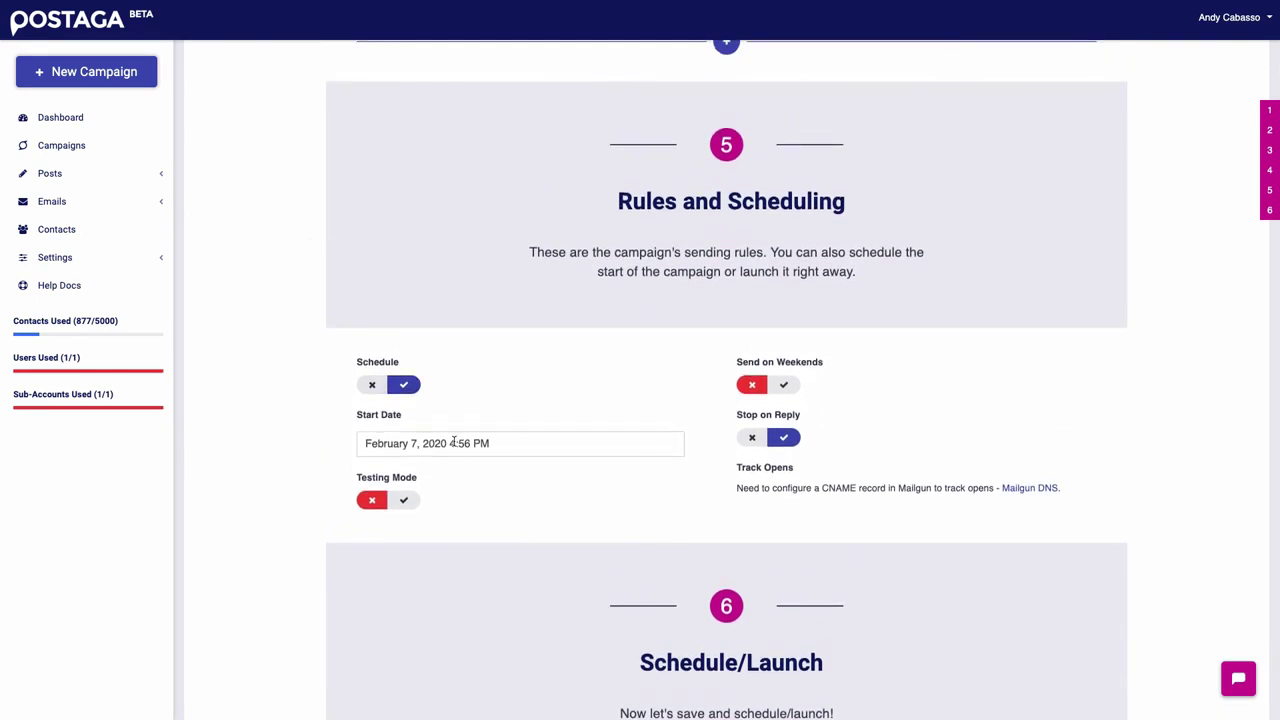
pyautogui.click(374, 386)
pyautogui.click(403, 385)
pyautogui.click(403, 499)
pyautogui.scroll(-1, 404, 515)
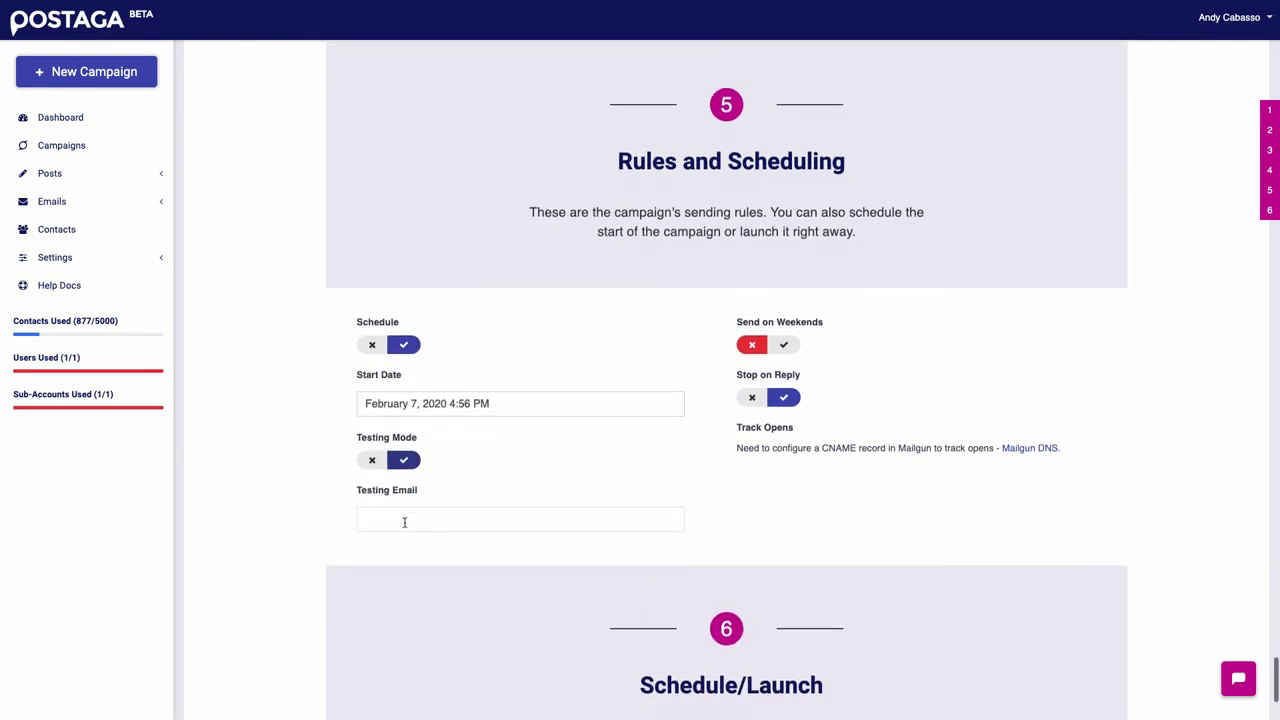
pyautogui.click(404, 520)
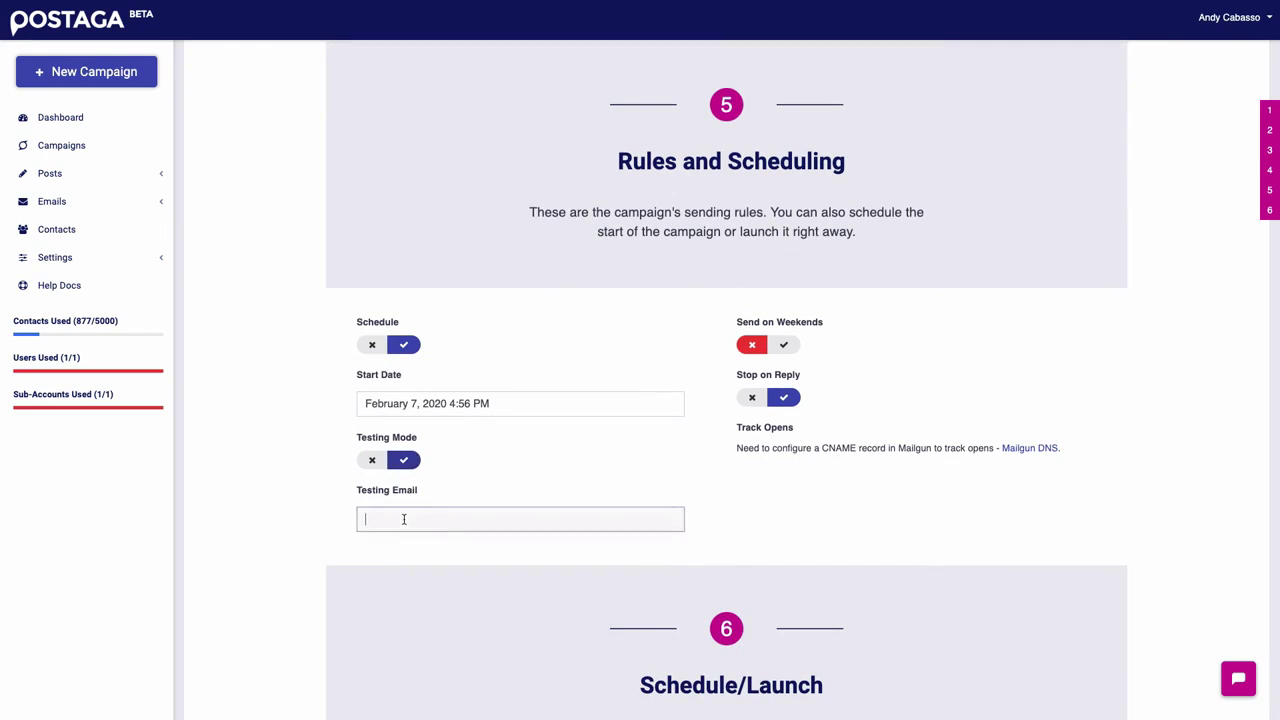
pyautogui.click(380, 463)
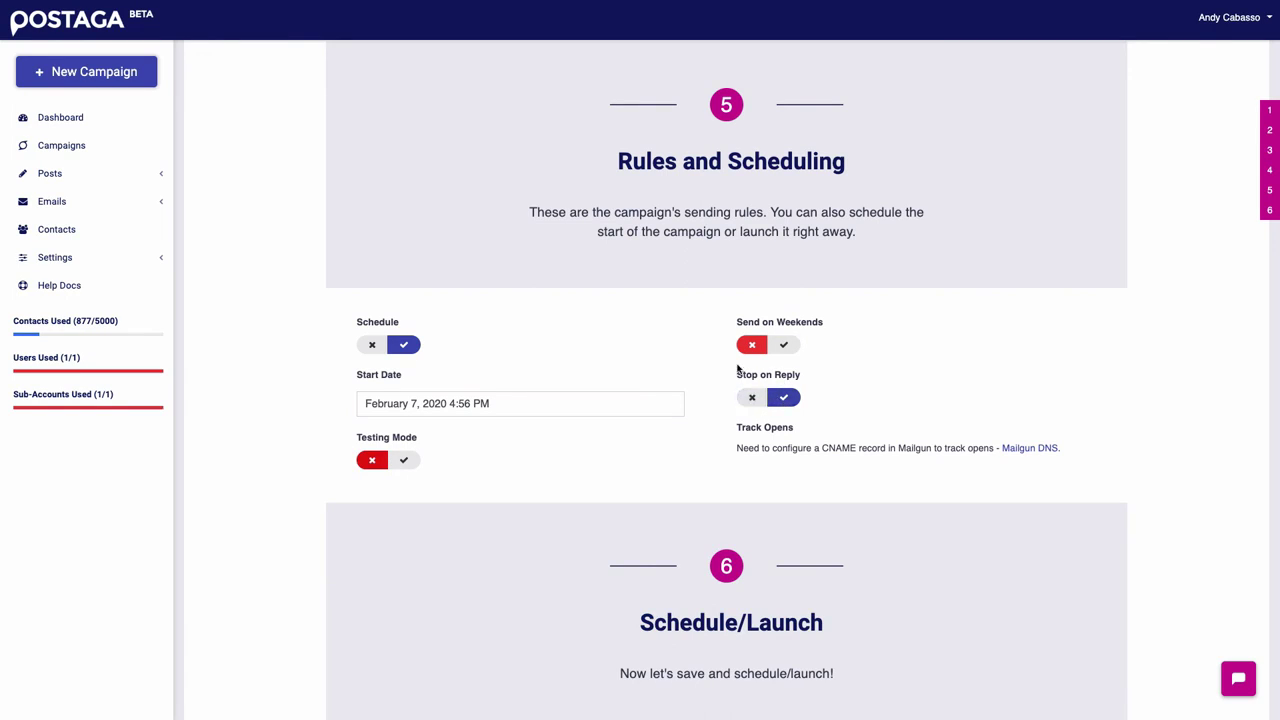
# Step: Review the campaign's rules and the Schedule/Launch summary with its scheduling and saving options
pyautogui.scroll(-3, 737, 370)
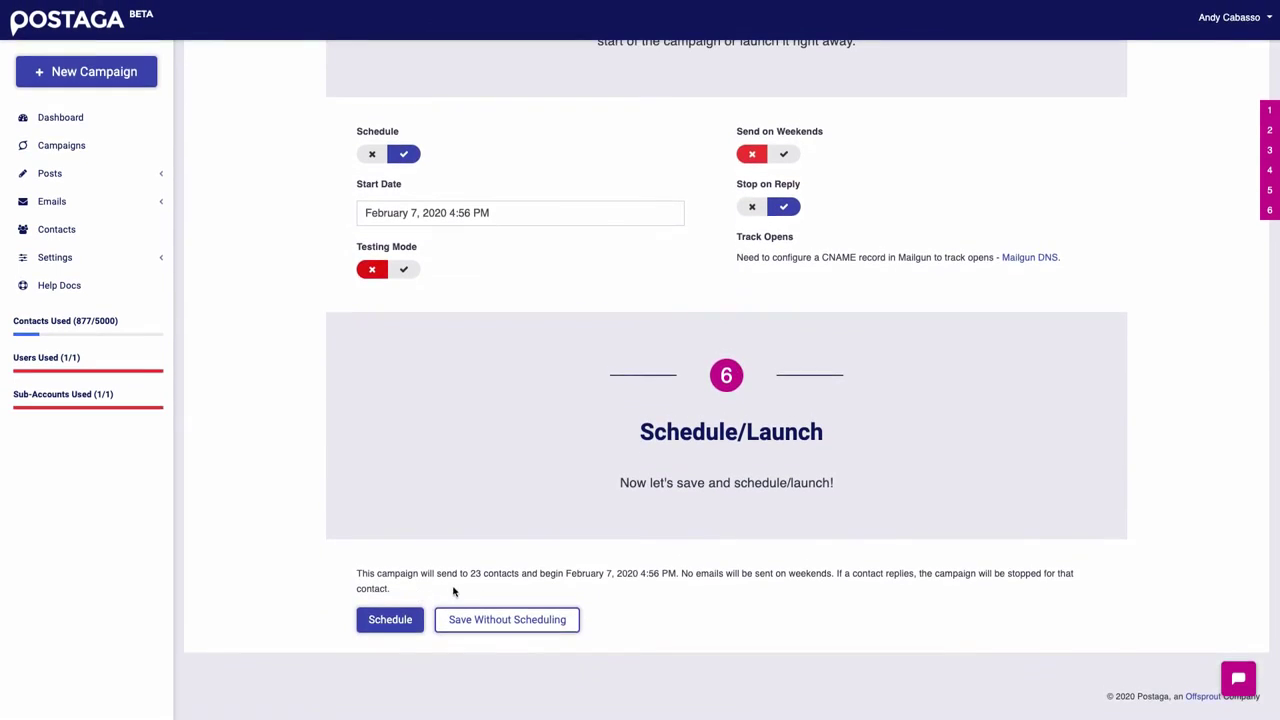
pyautogui.scroll(4, 672, 529)
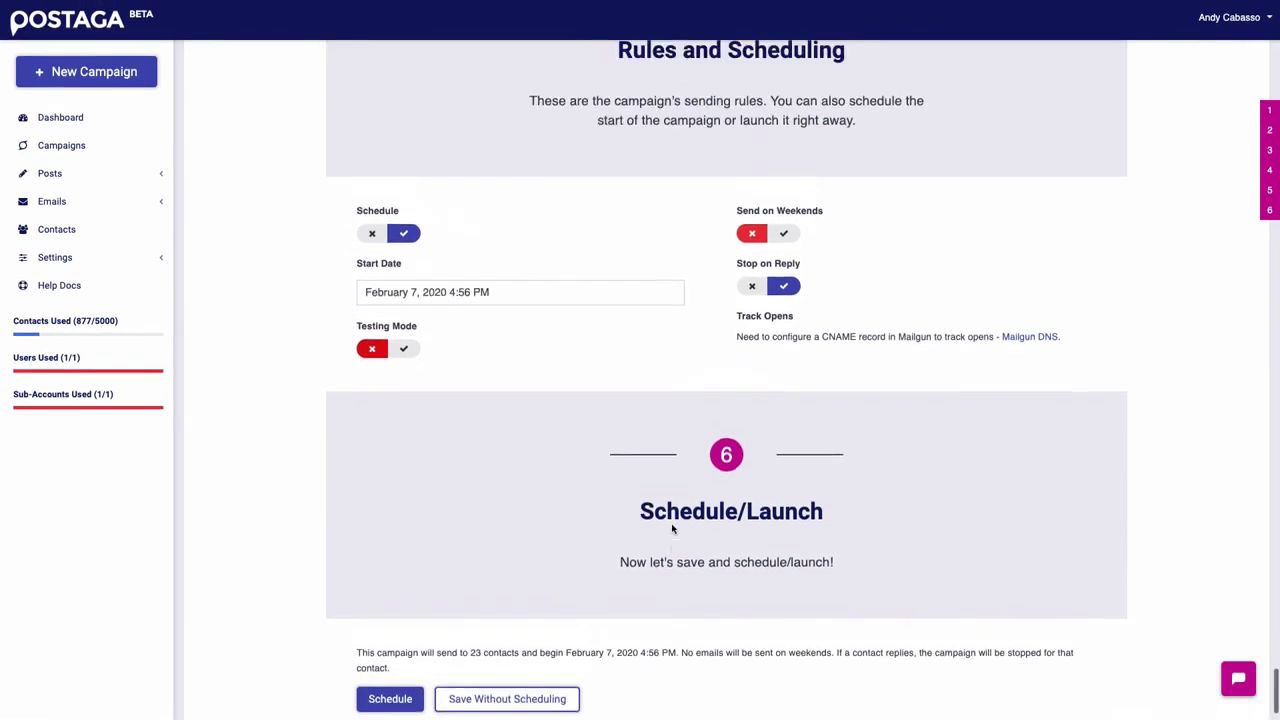
pyautogui.scroll(3, 672, 529)
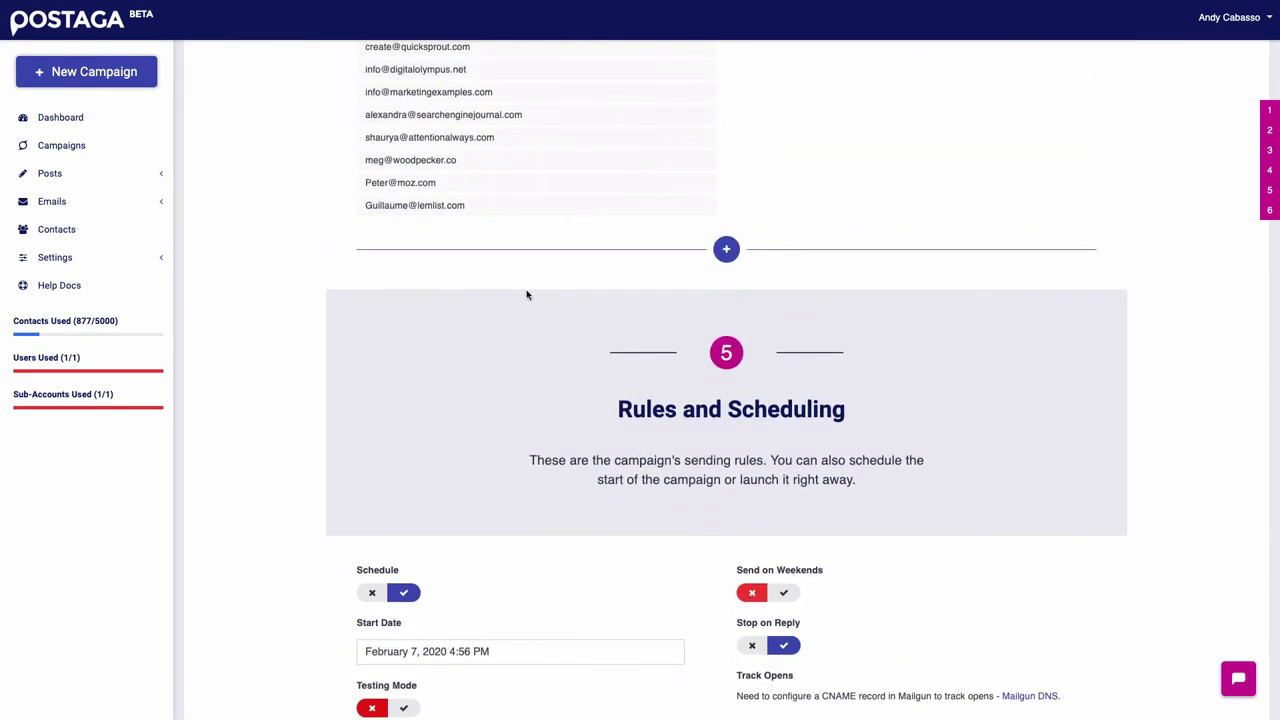
pyautogui.scroll(-2, 527, 287)
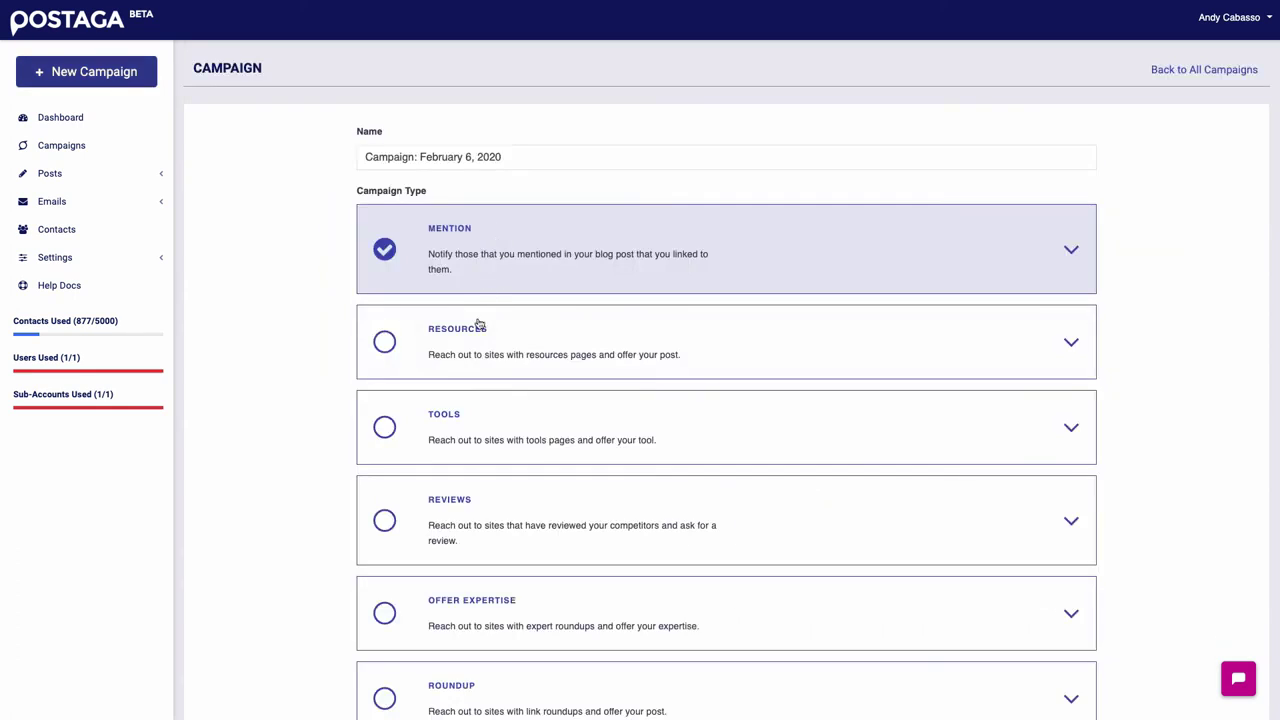
# Step: Set the new campaign's type to Resources and analyze the post at postaga.com/outreach-emails
pyautogui.click(480, 329)
pyautogui.scroll(-3, 480, 330)
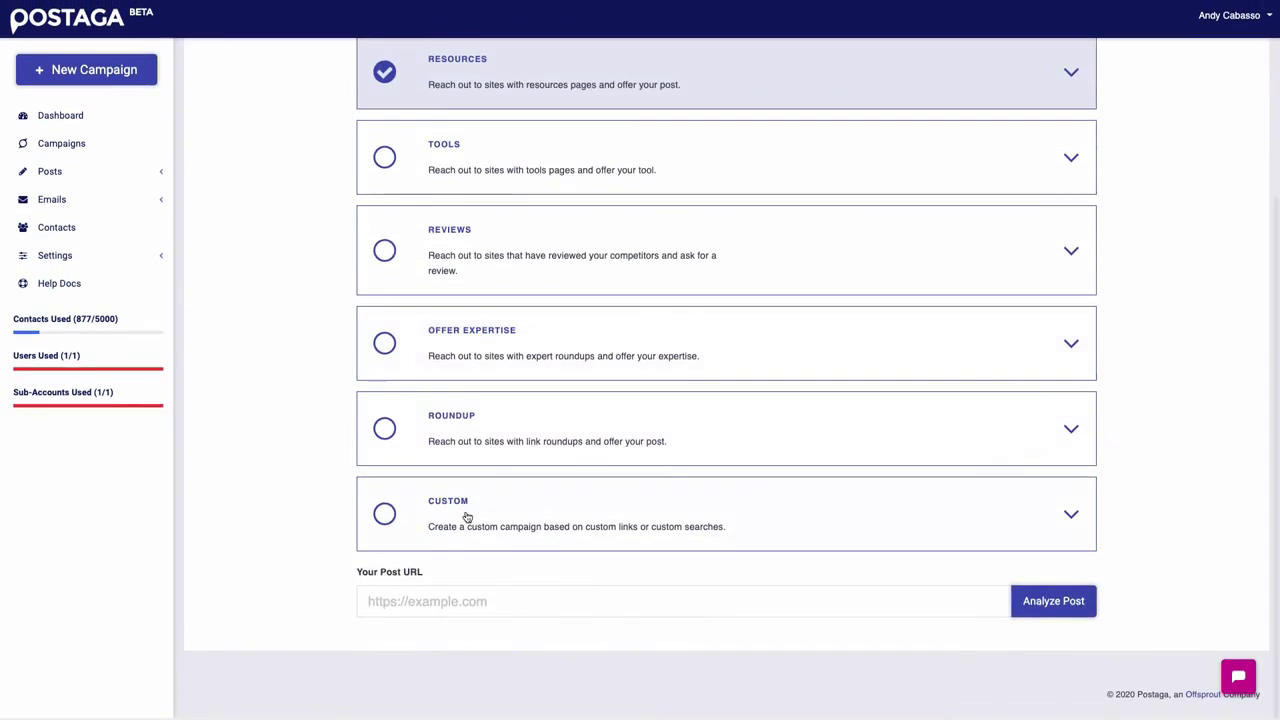
pyautogui.click(455, 606)
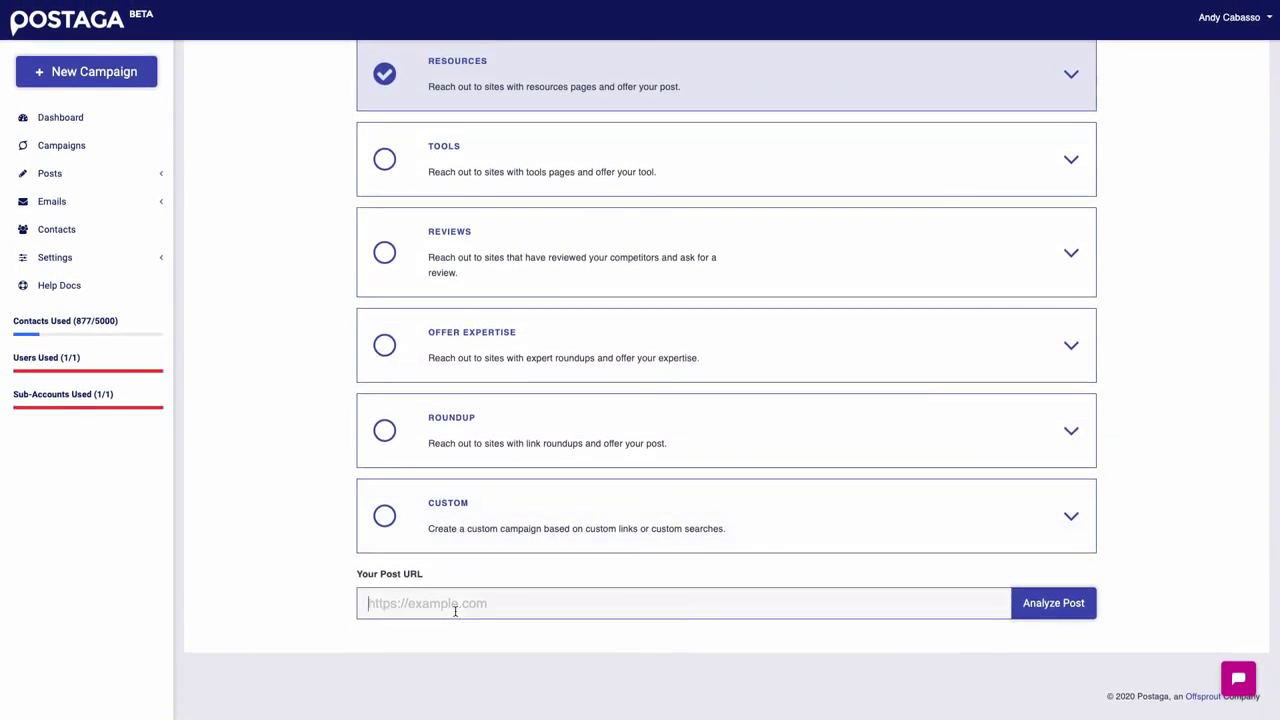
pyautogui.write('postaga.com/o')
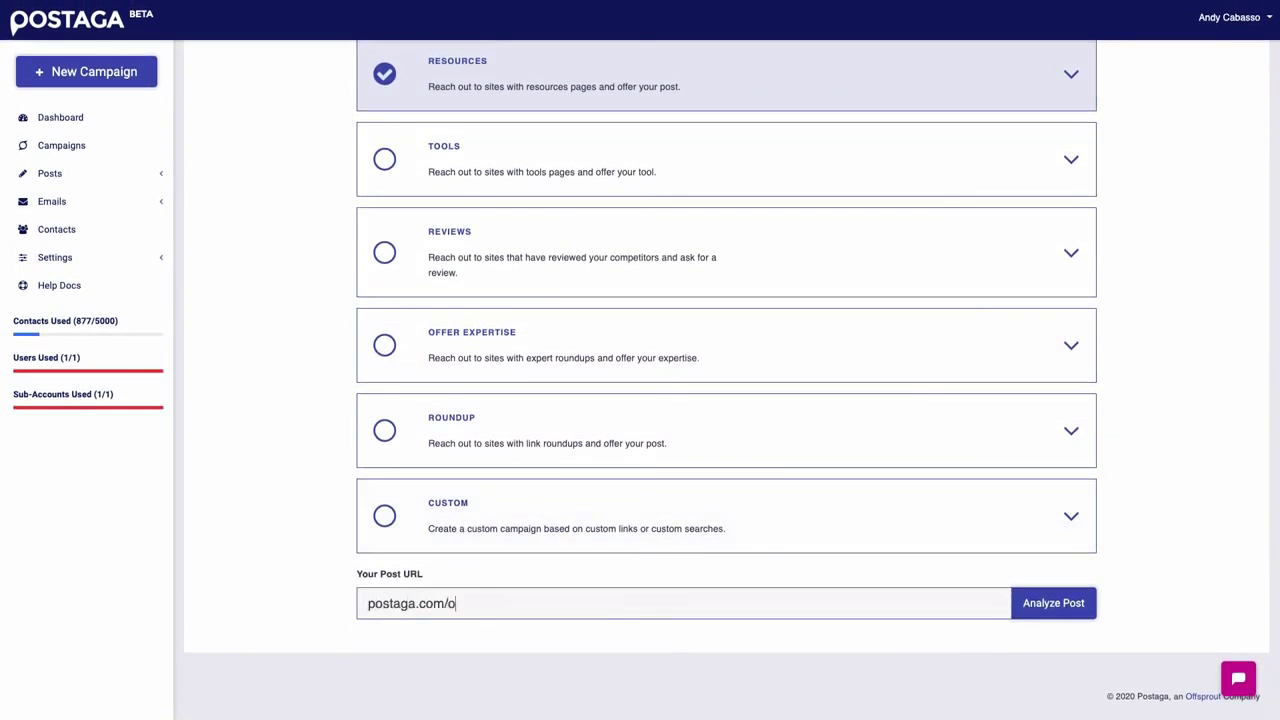
pyautogui.write('utreach-emails')
pyautogui.click(1053, 612)
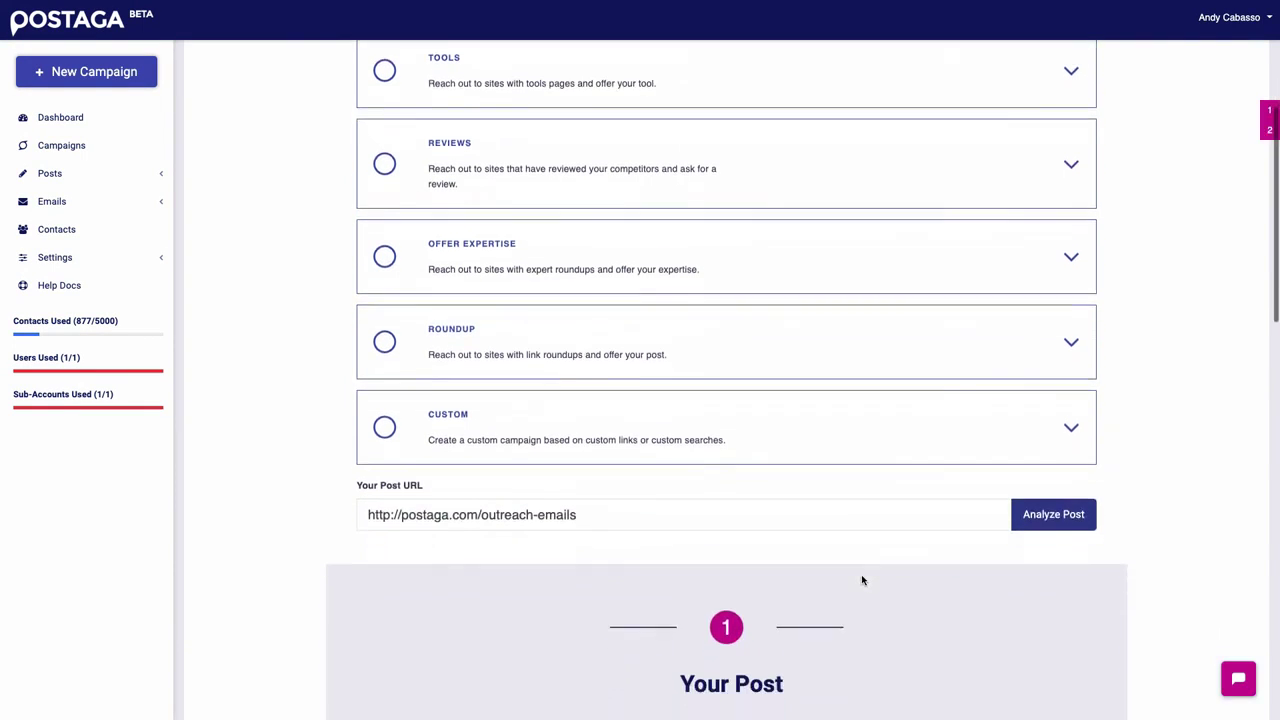
# Step: Set the Resources Topic to "email outreach" and find matching resource opportunities for the post
pyautogui.scroll(-8, 862, 579)
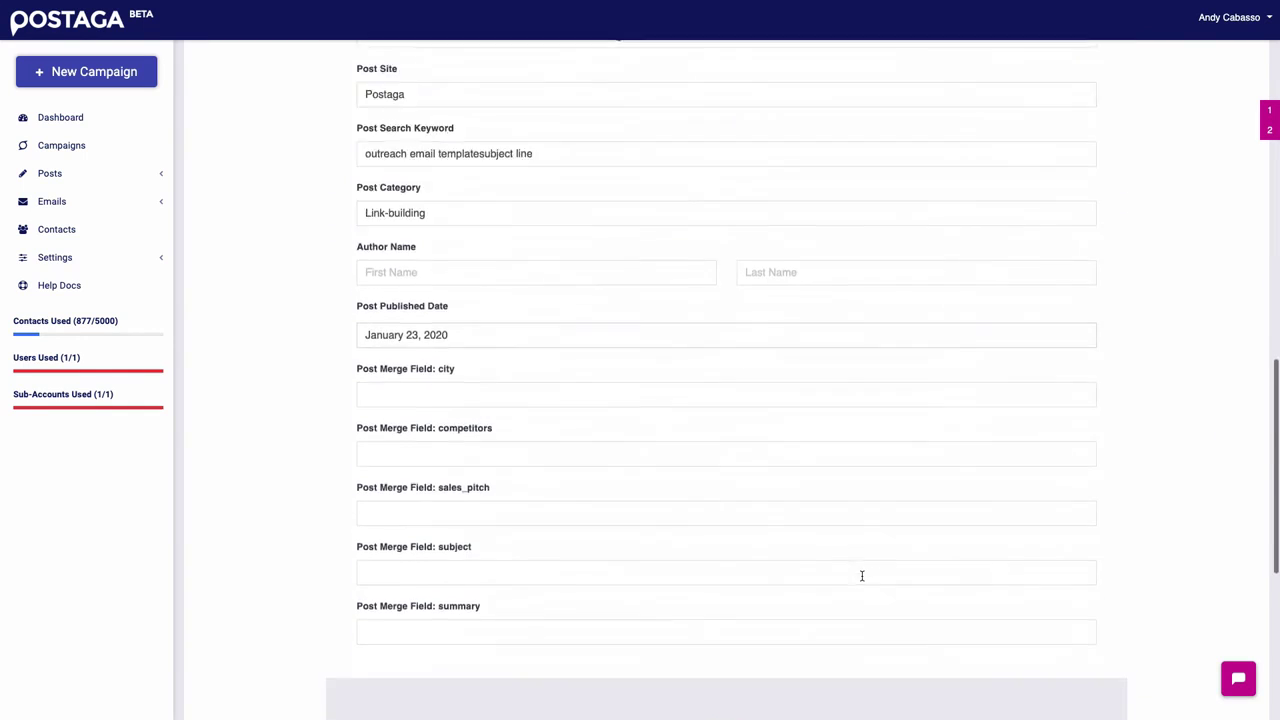
pyautogui.scroll(-5, 862, 576)
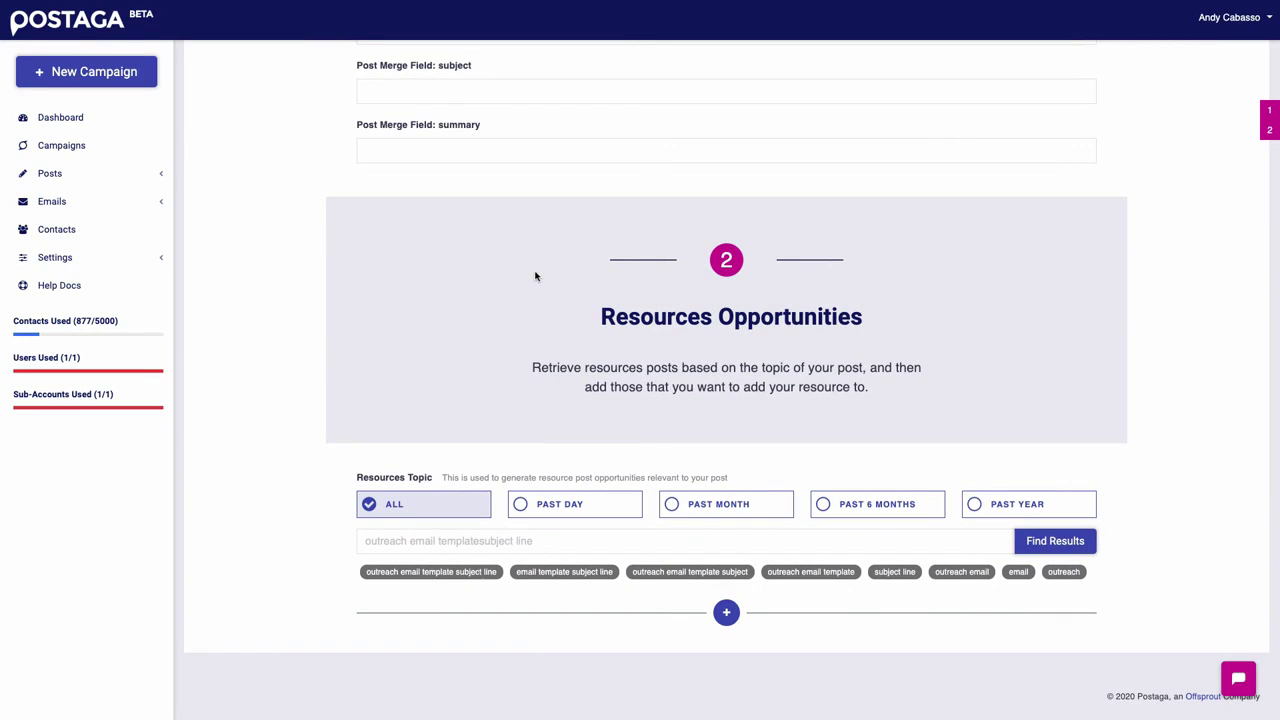
pyautogui.click(454, 536)
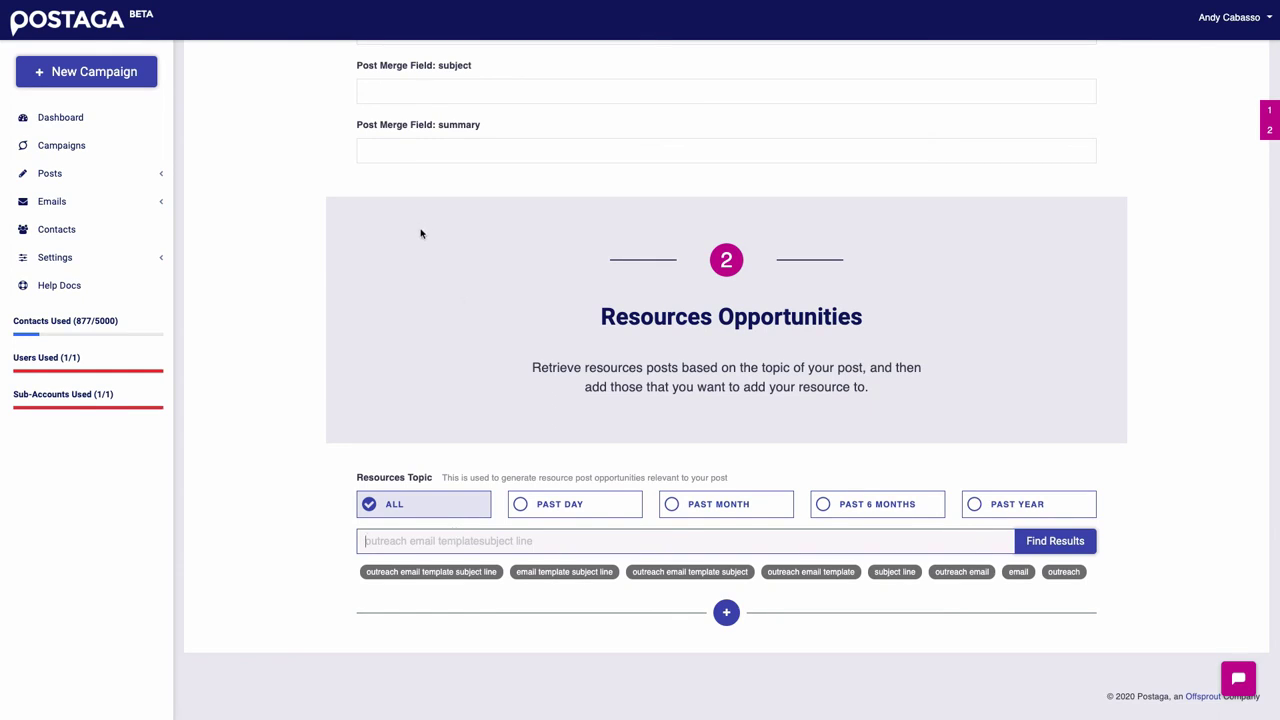
pyautogui.scroll(1, 421, 233)
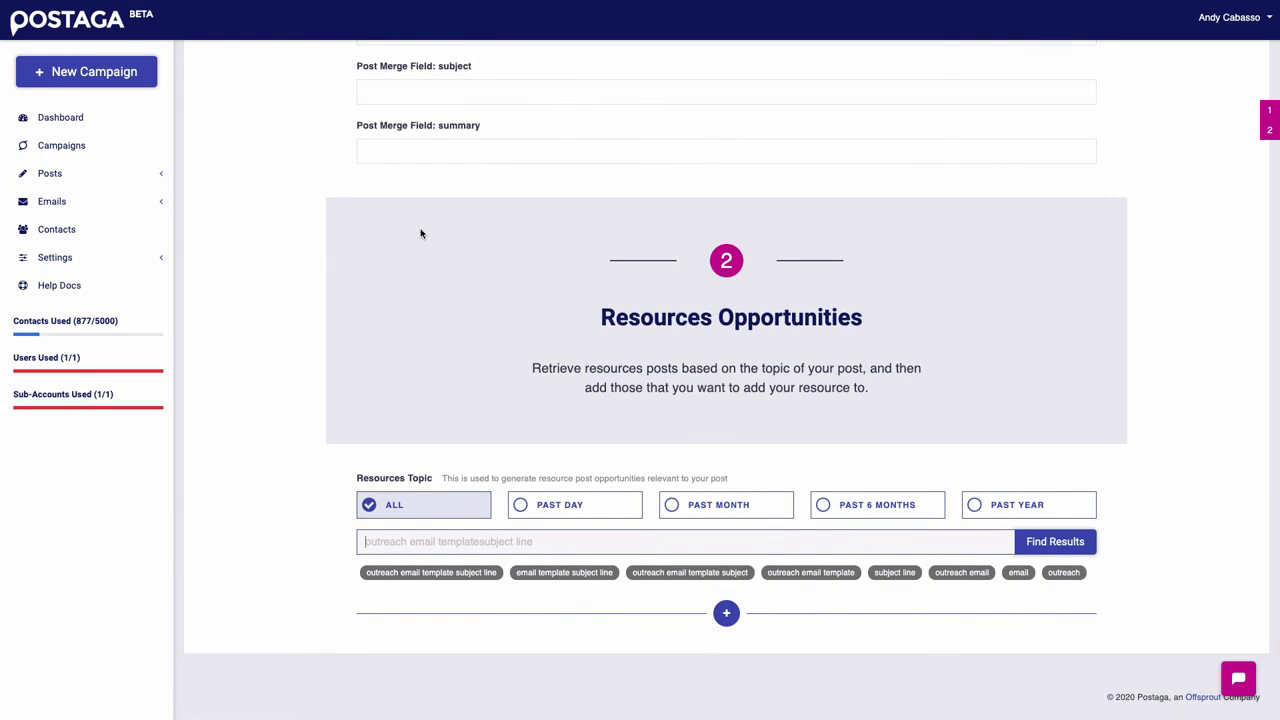
pyautogui.write('emai')
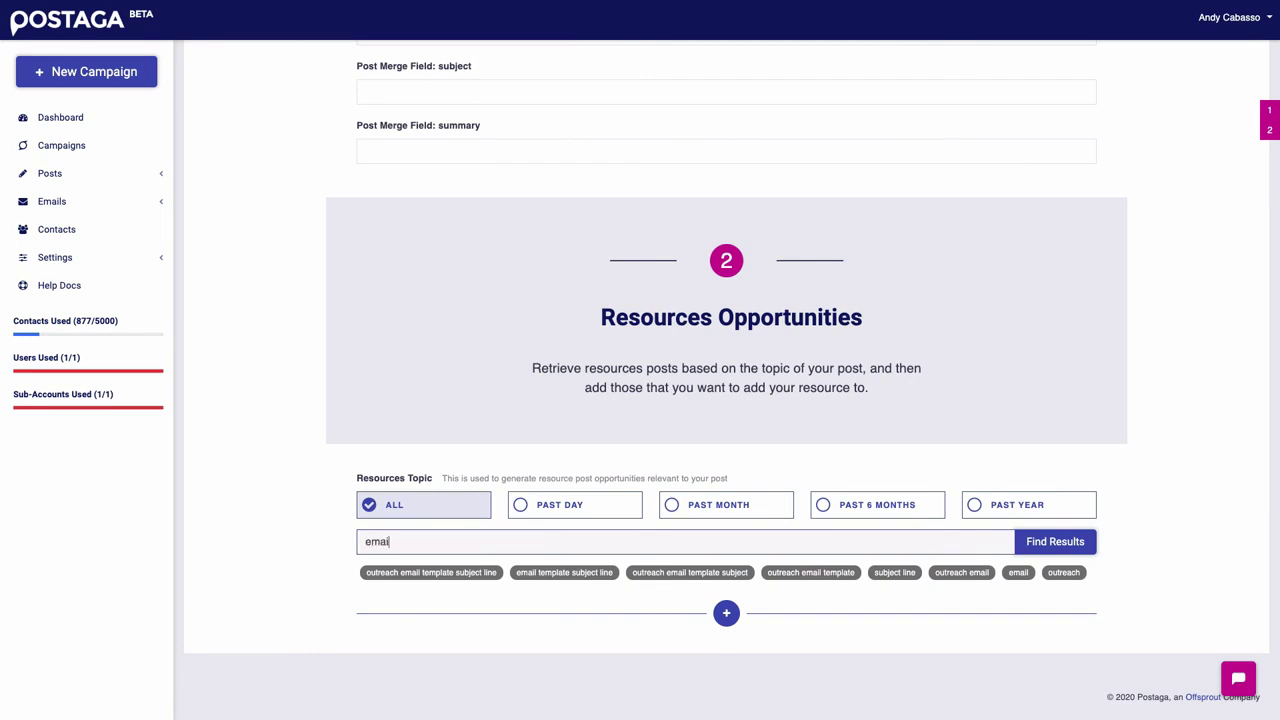
pyautogui.write('l outreach')
pyautogui.click(1081, 541)
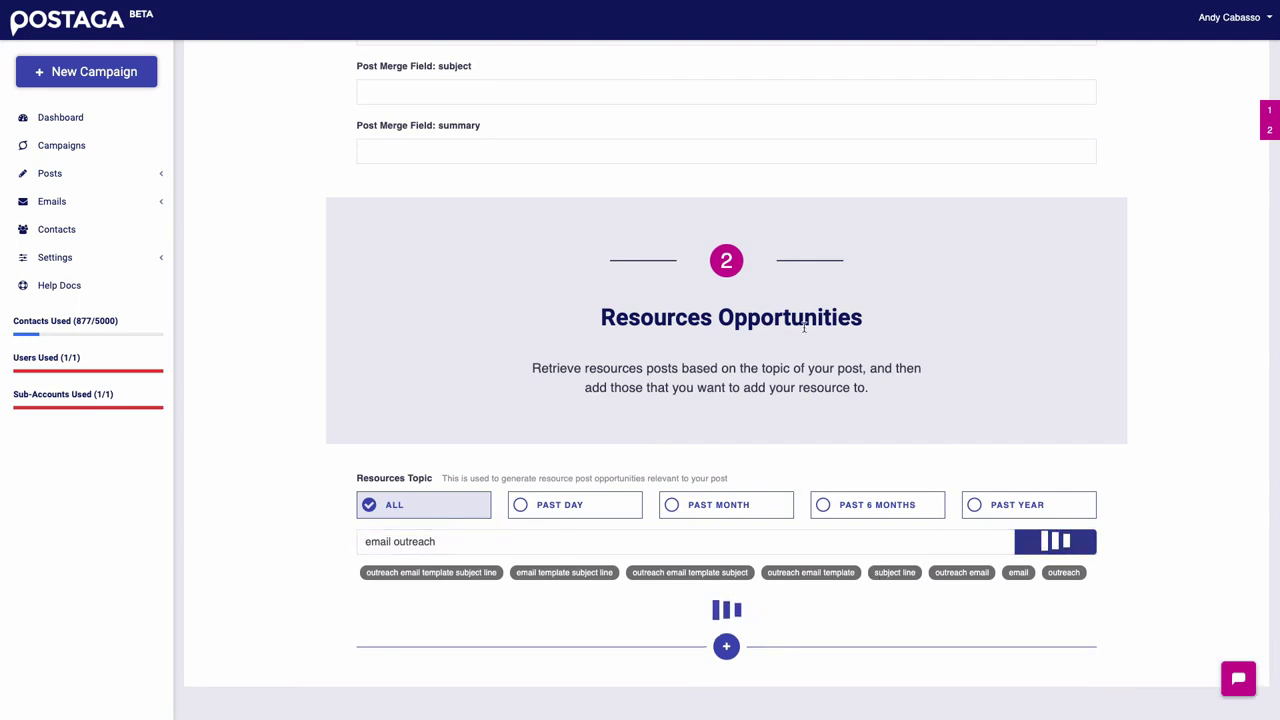
# Step: Select the pageonepower.com, ORCID Members, woodpecker.co and outreach.io results individually in the resource opportunities
pyautogui.scroll(-5, 622, 355)
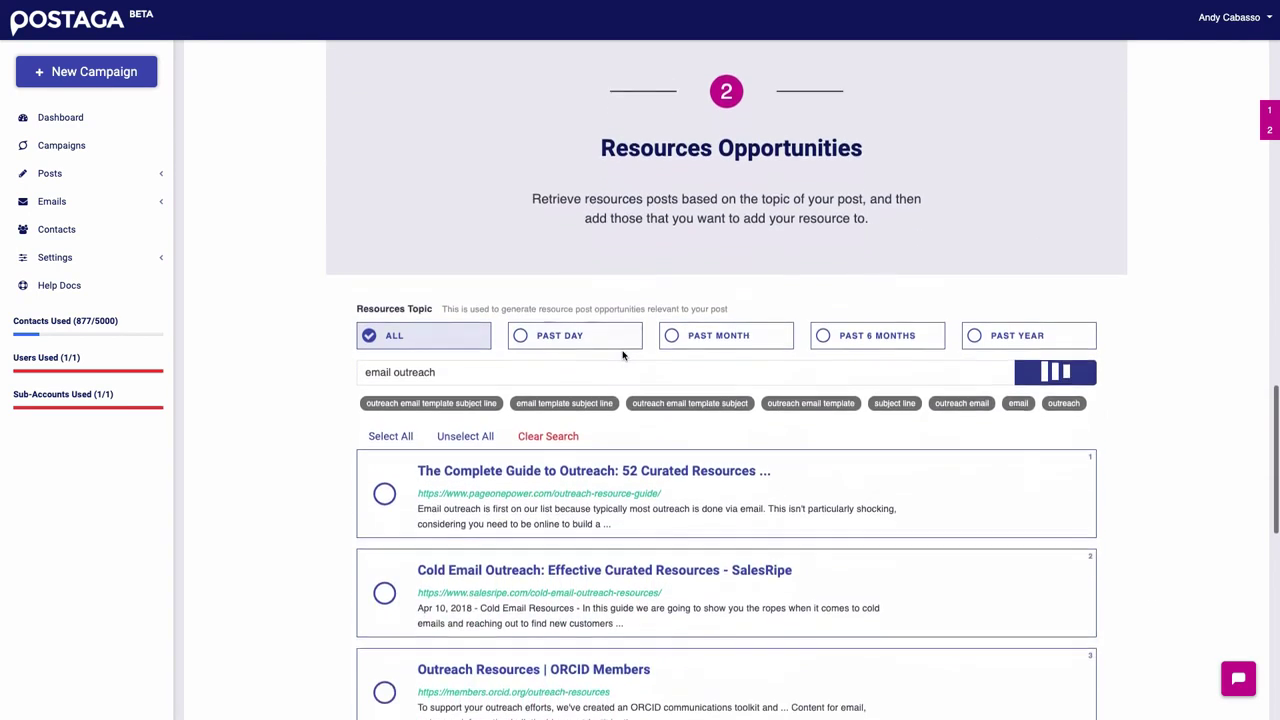
pyautogui.scroll(-1, 432, 186)
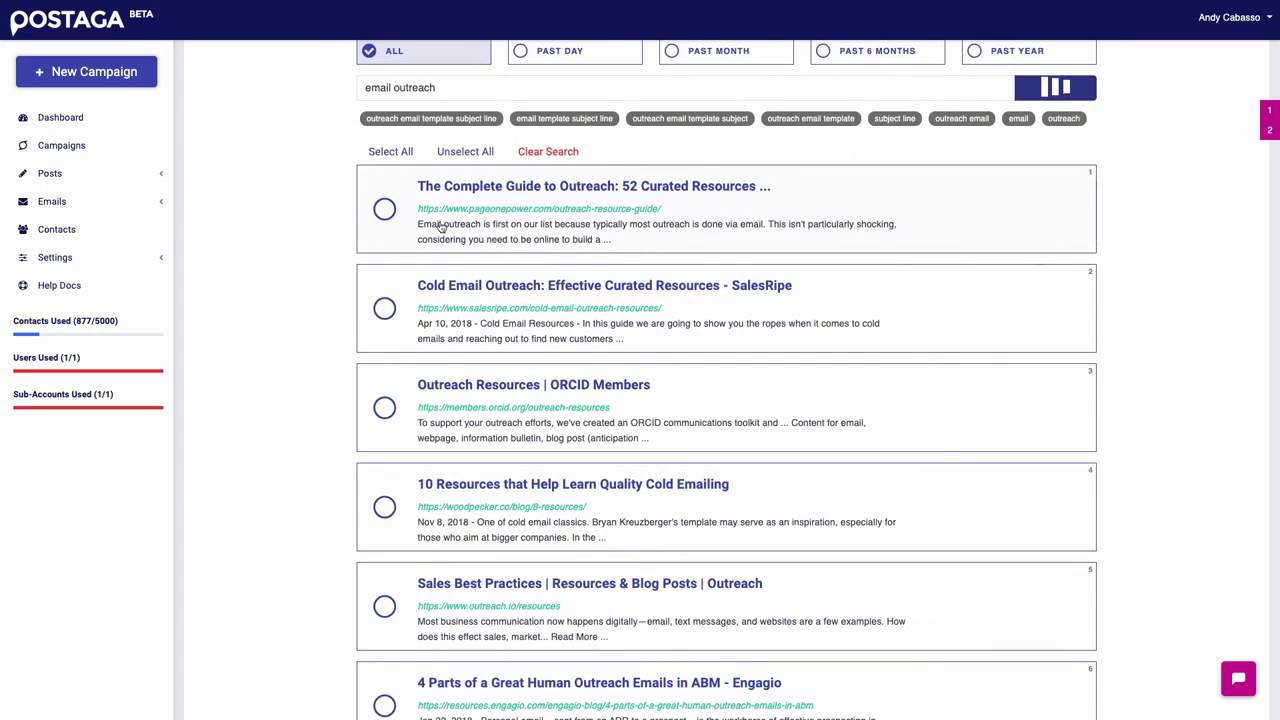
pyautogui.click(387, 209)
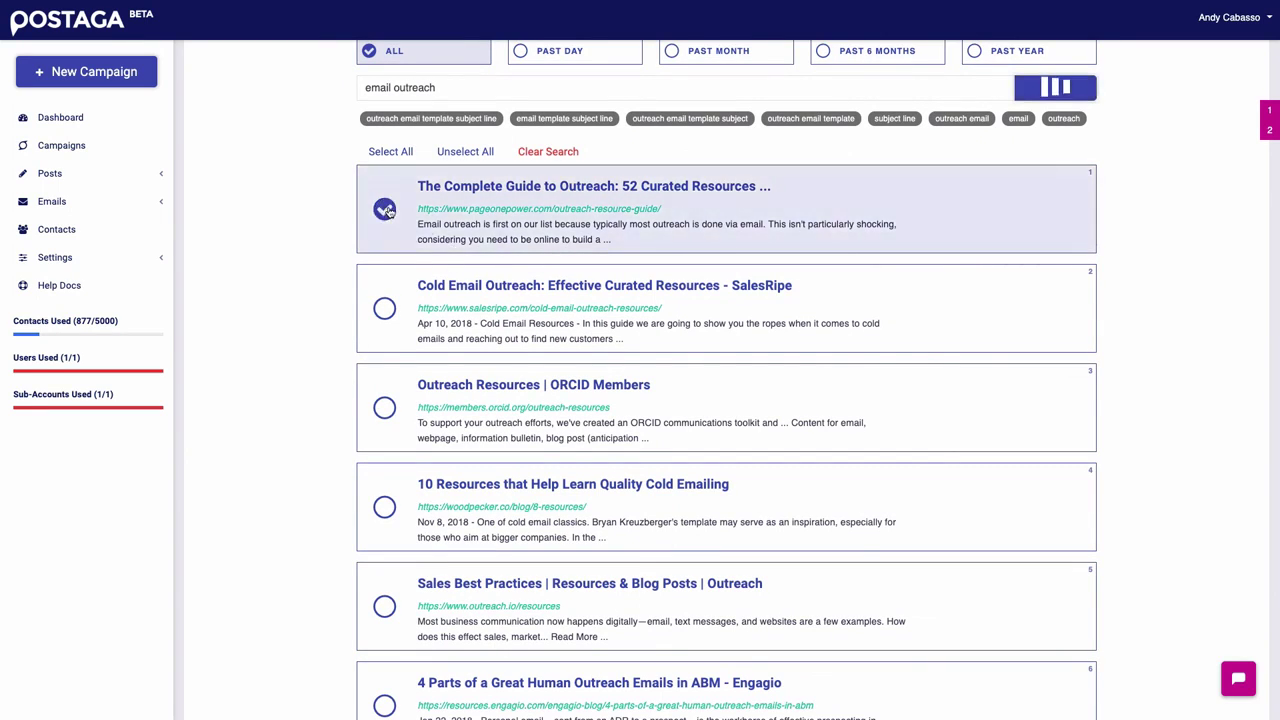
pyautogui.click(388, 406)
pyautogui.click(385, 508)
pyautogui.click(385, 606)
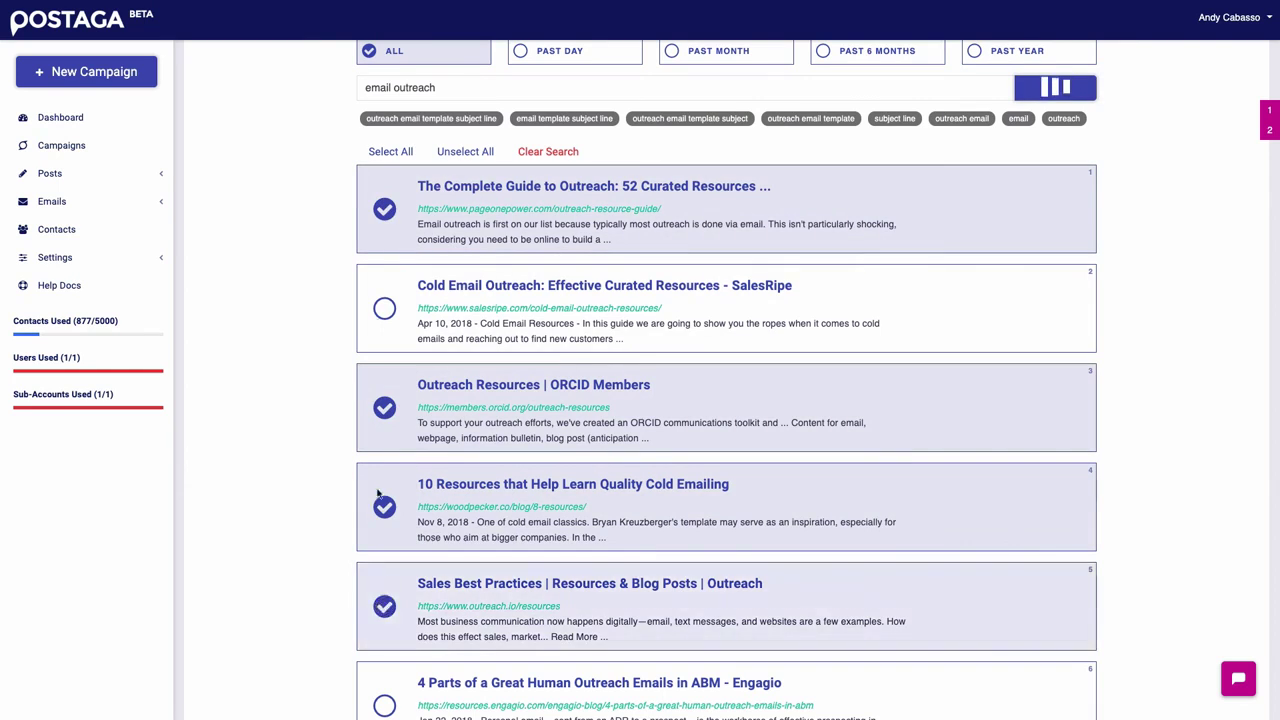
# Step: Select all the "email outreach" resource results and add them to the campaign's links
pyautogui.click(380, 156)
pyautogui.scroll(-6, 380, 157)
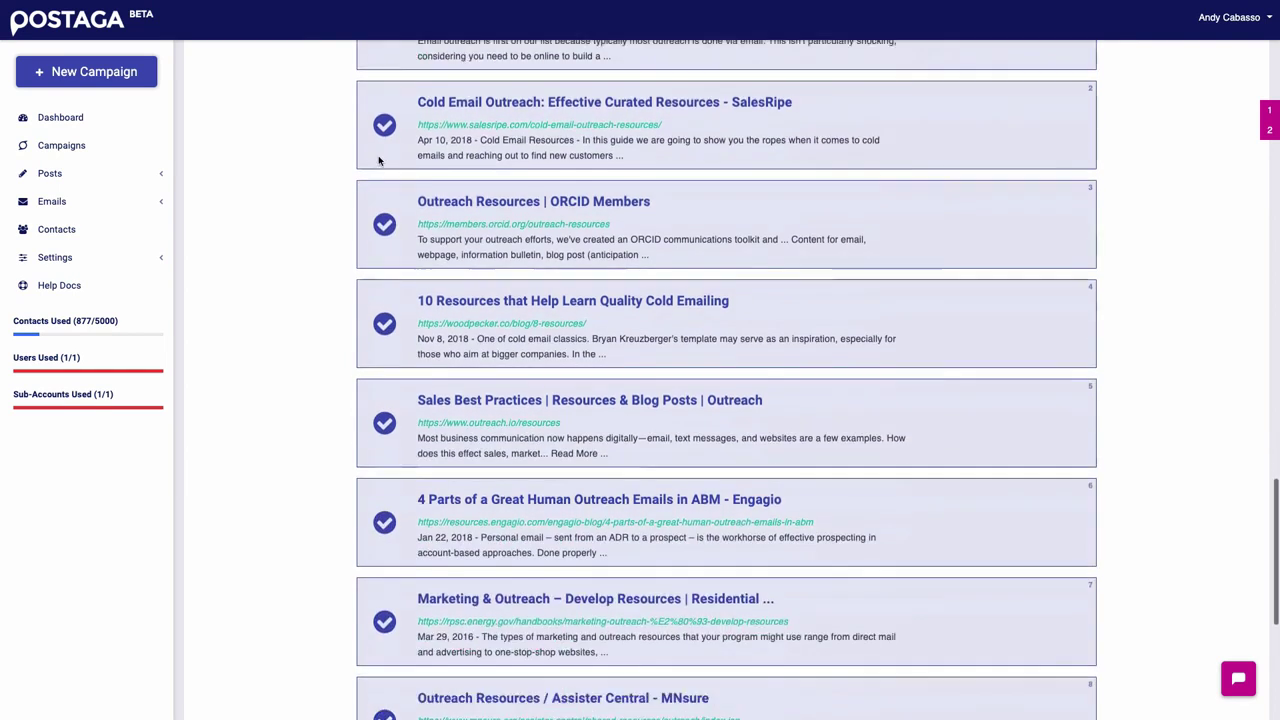
pyautogui.click(417, 618)
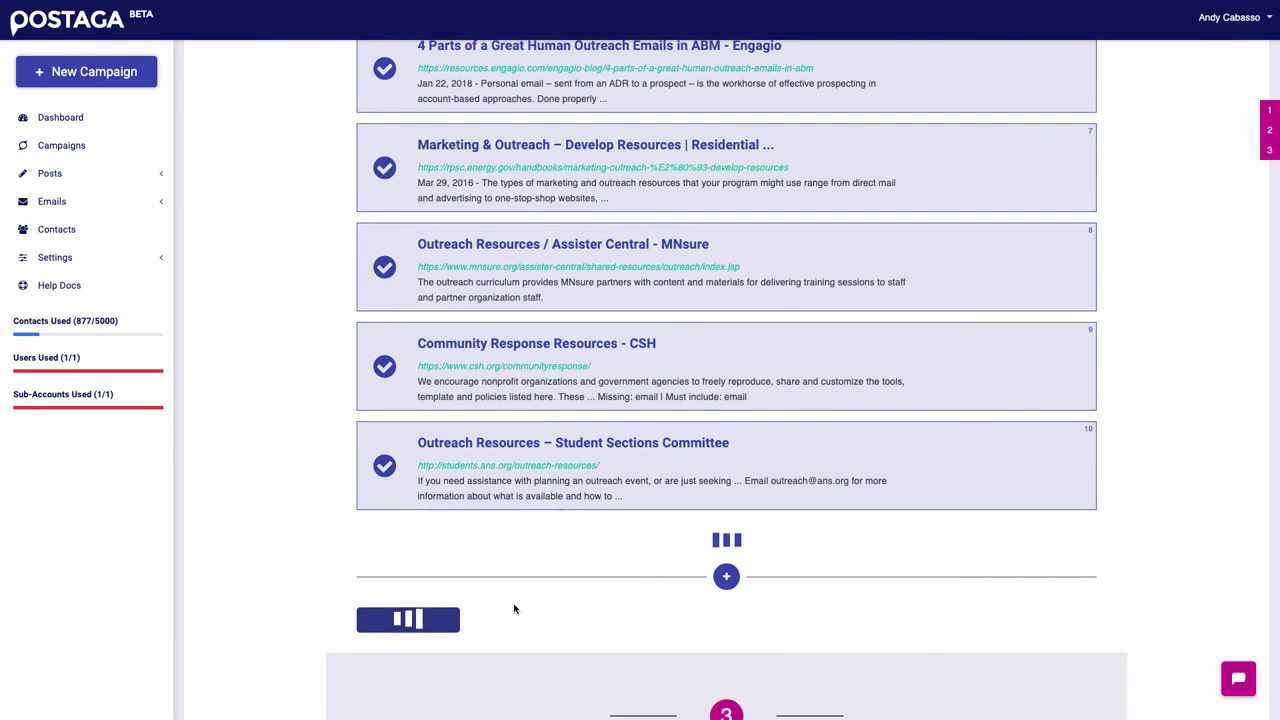
# Step: Review the Links section's list of selected domains and return to the account dashboard
pyautogui.scroll(-4, 514, 609)
pyautogui.scroll(-1, 514, 607)
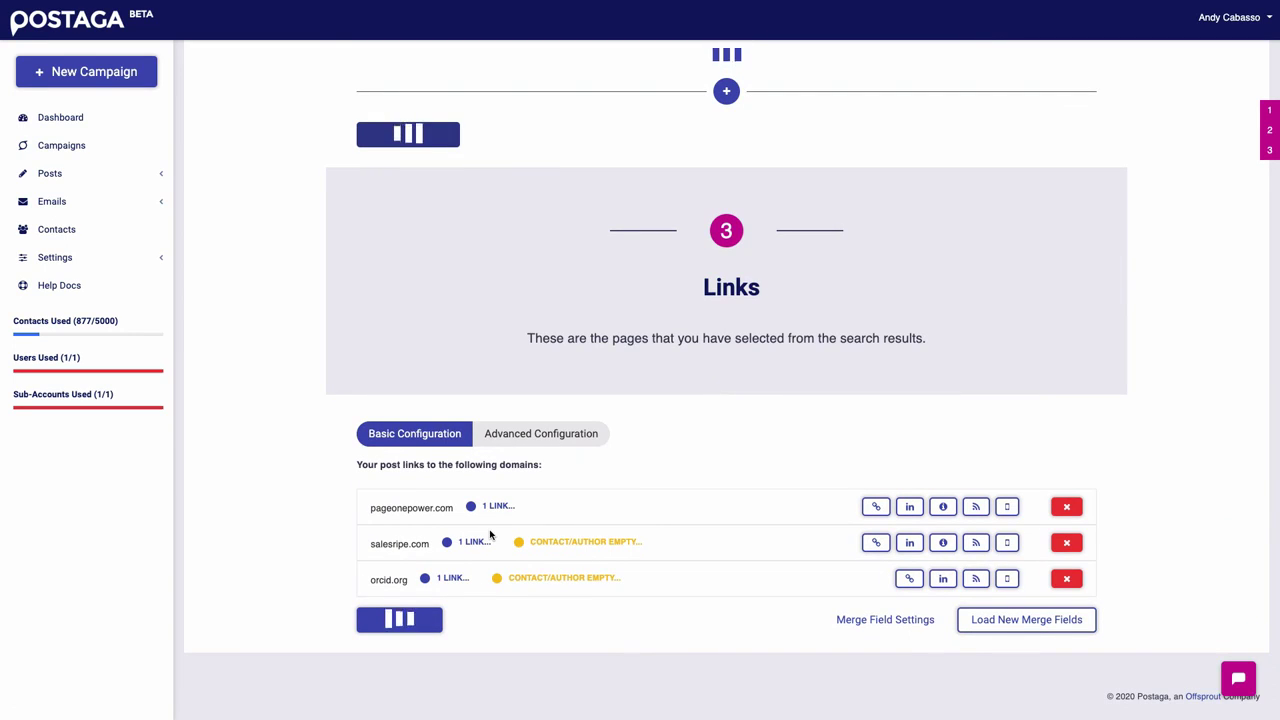
pyautogui.click(108, 117)
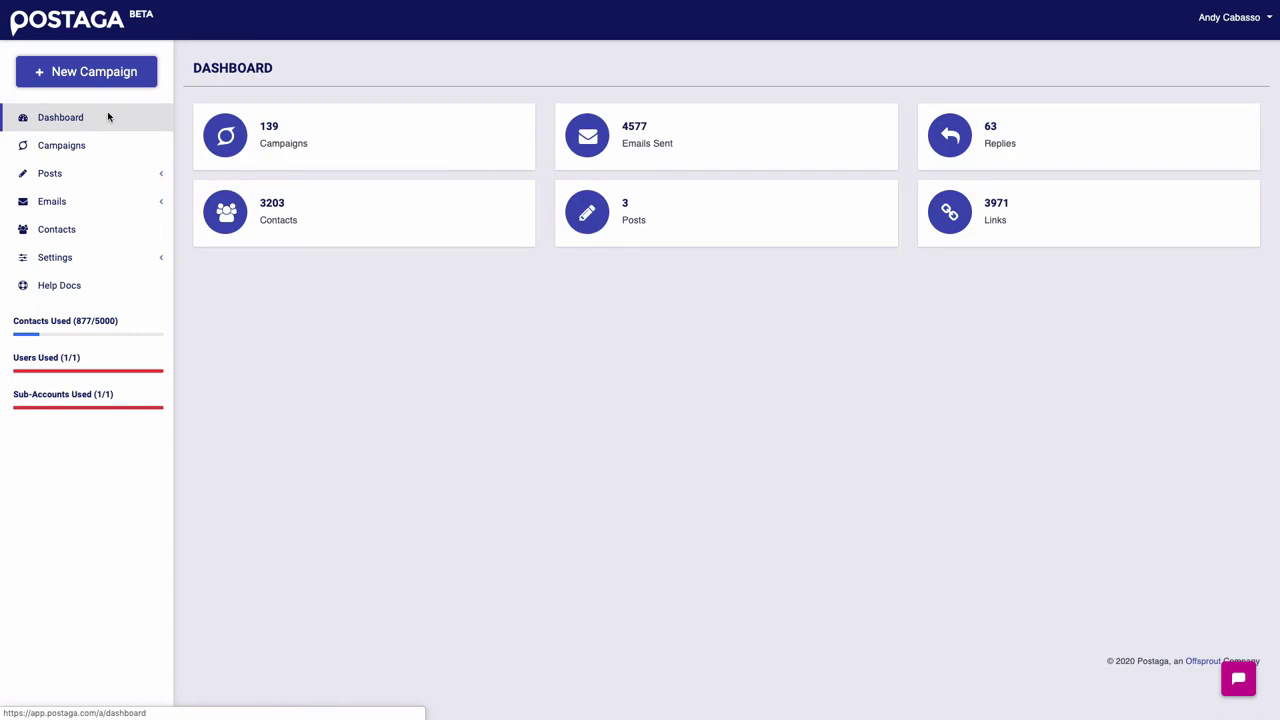